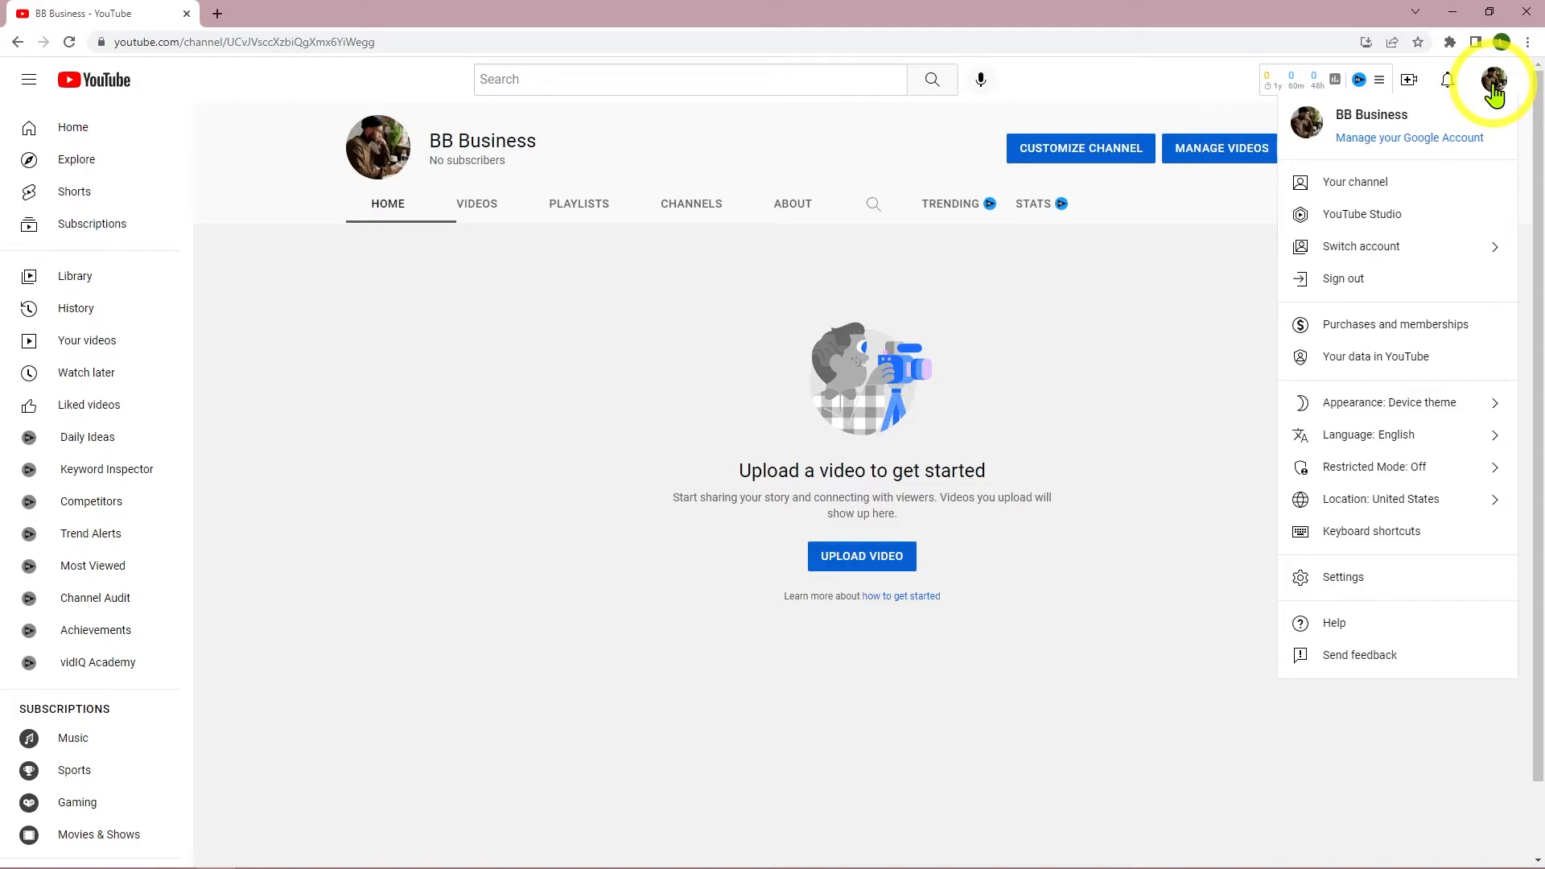
- Check the channel's status and features, expanding the Intermediate features requirements
click(1392, 575)
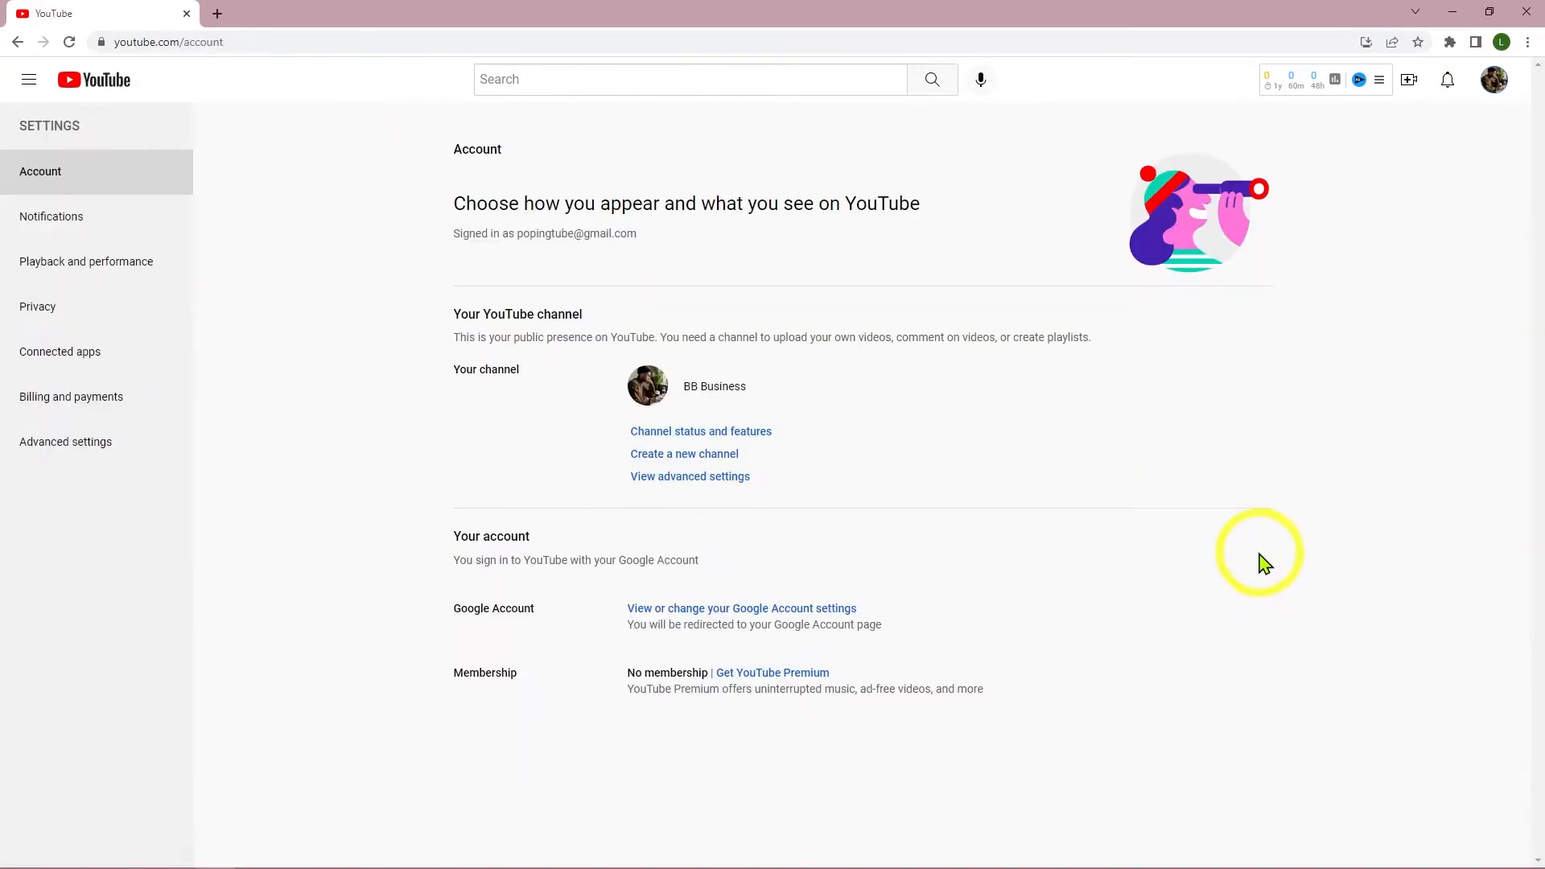
click(716, 435)
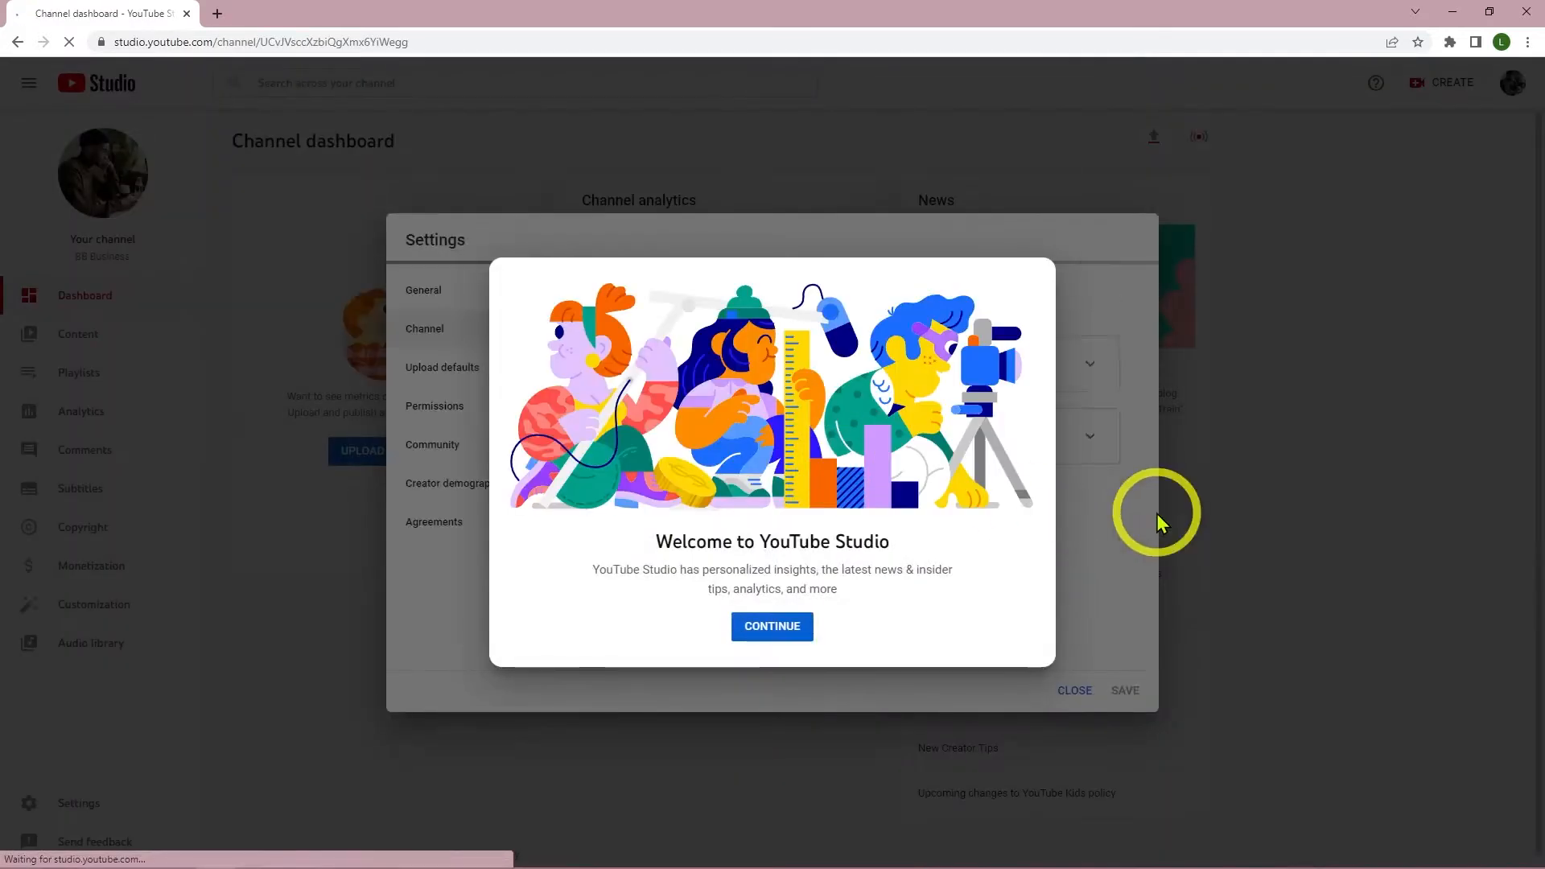
click(773, 627)
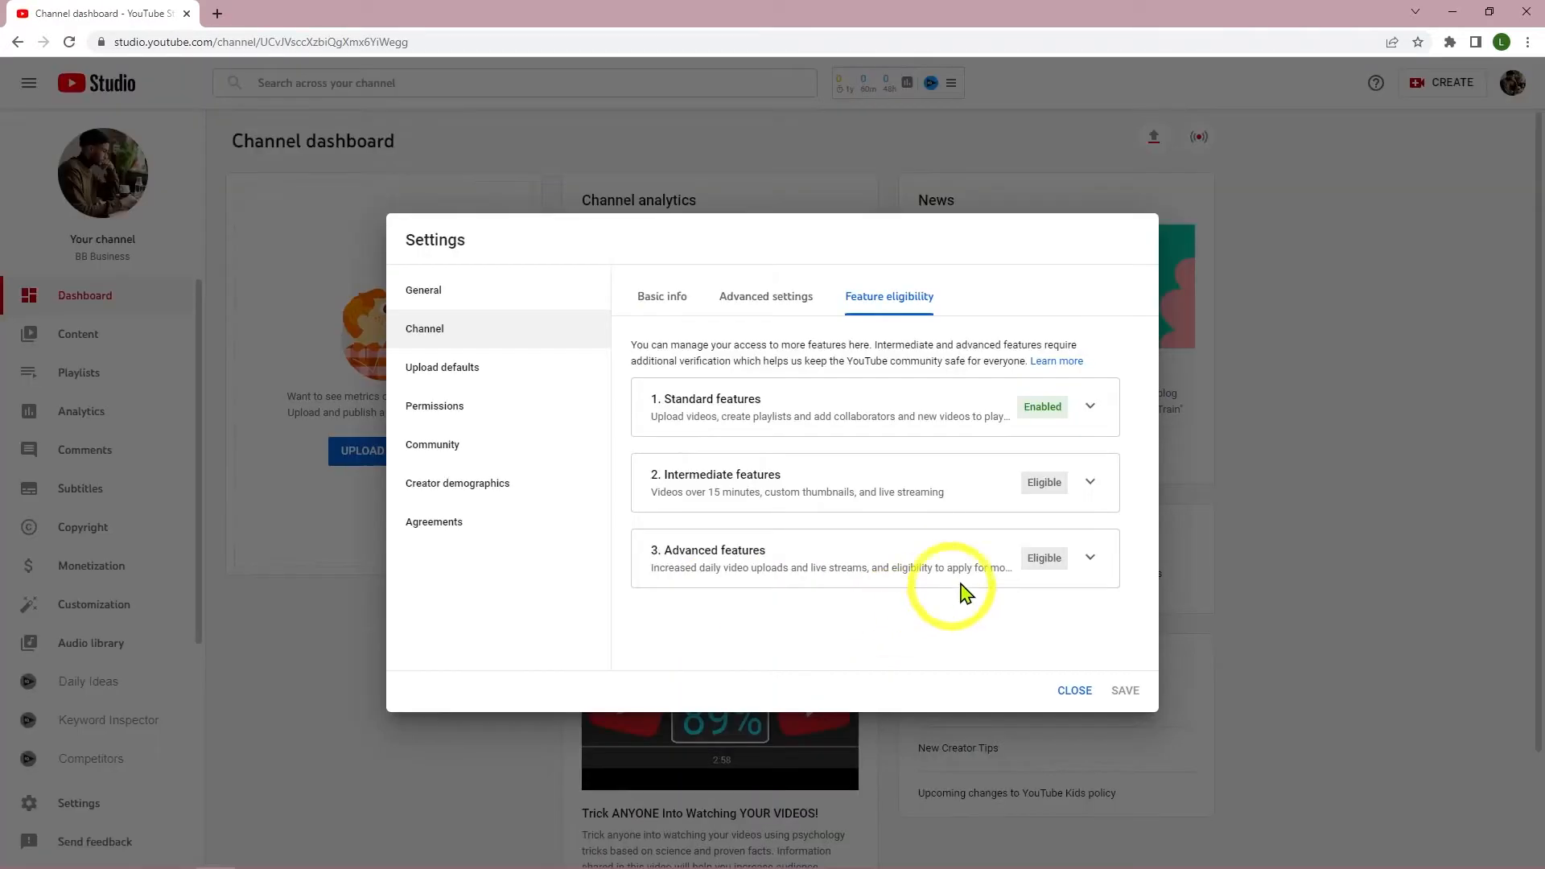
click(1090, 485)
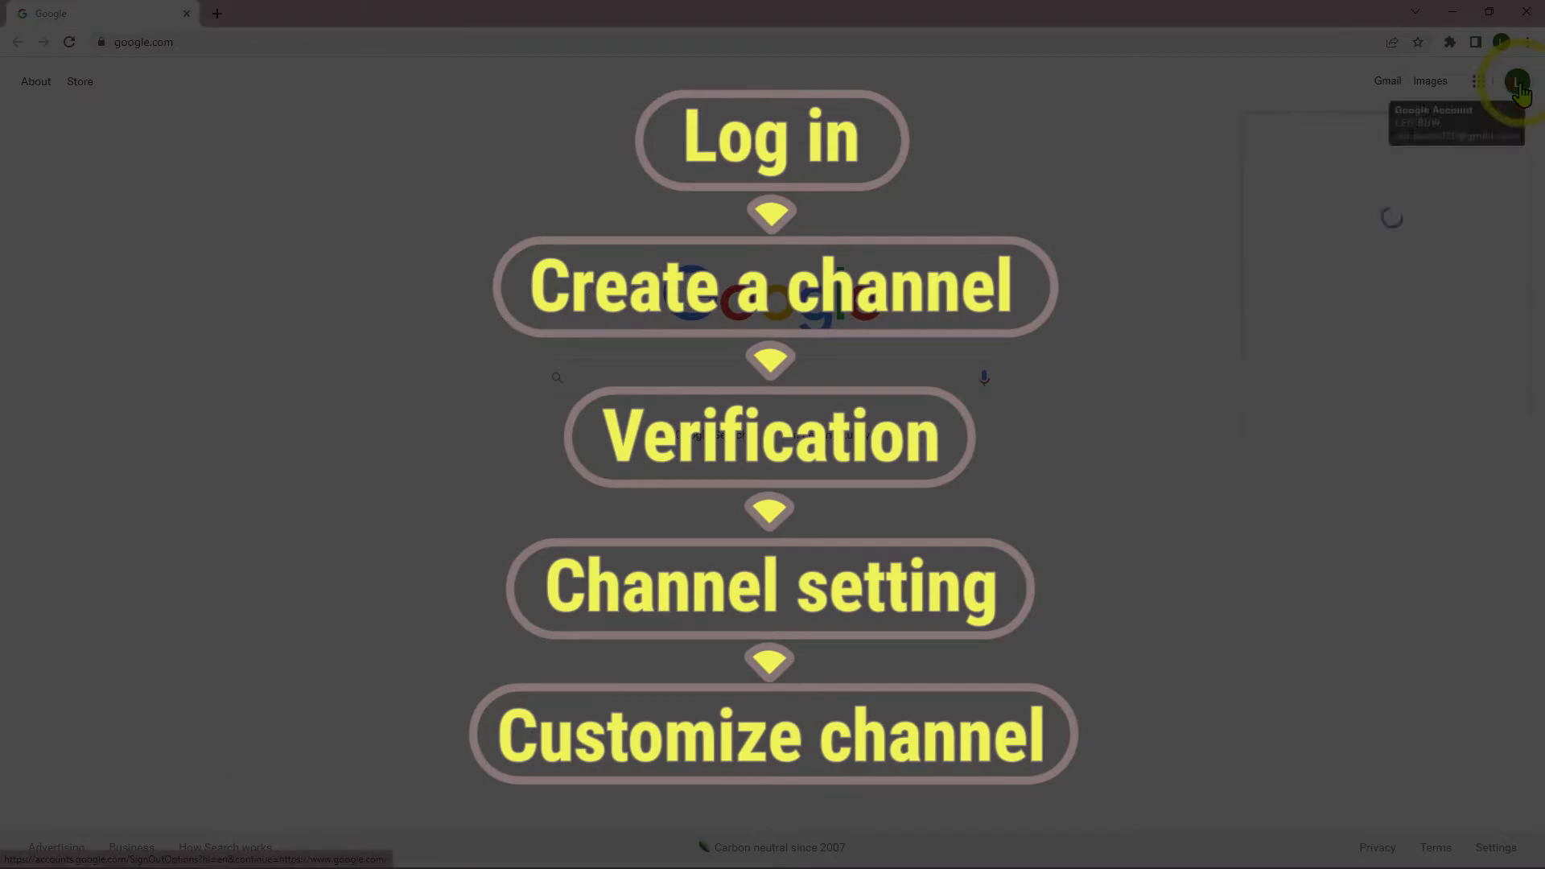
- Start adding another Google account and enter its e-mail address
click(1517, 81)
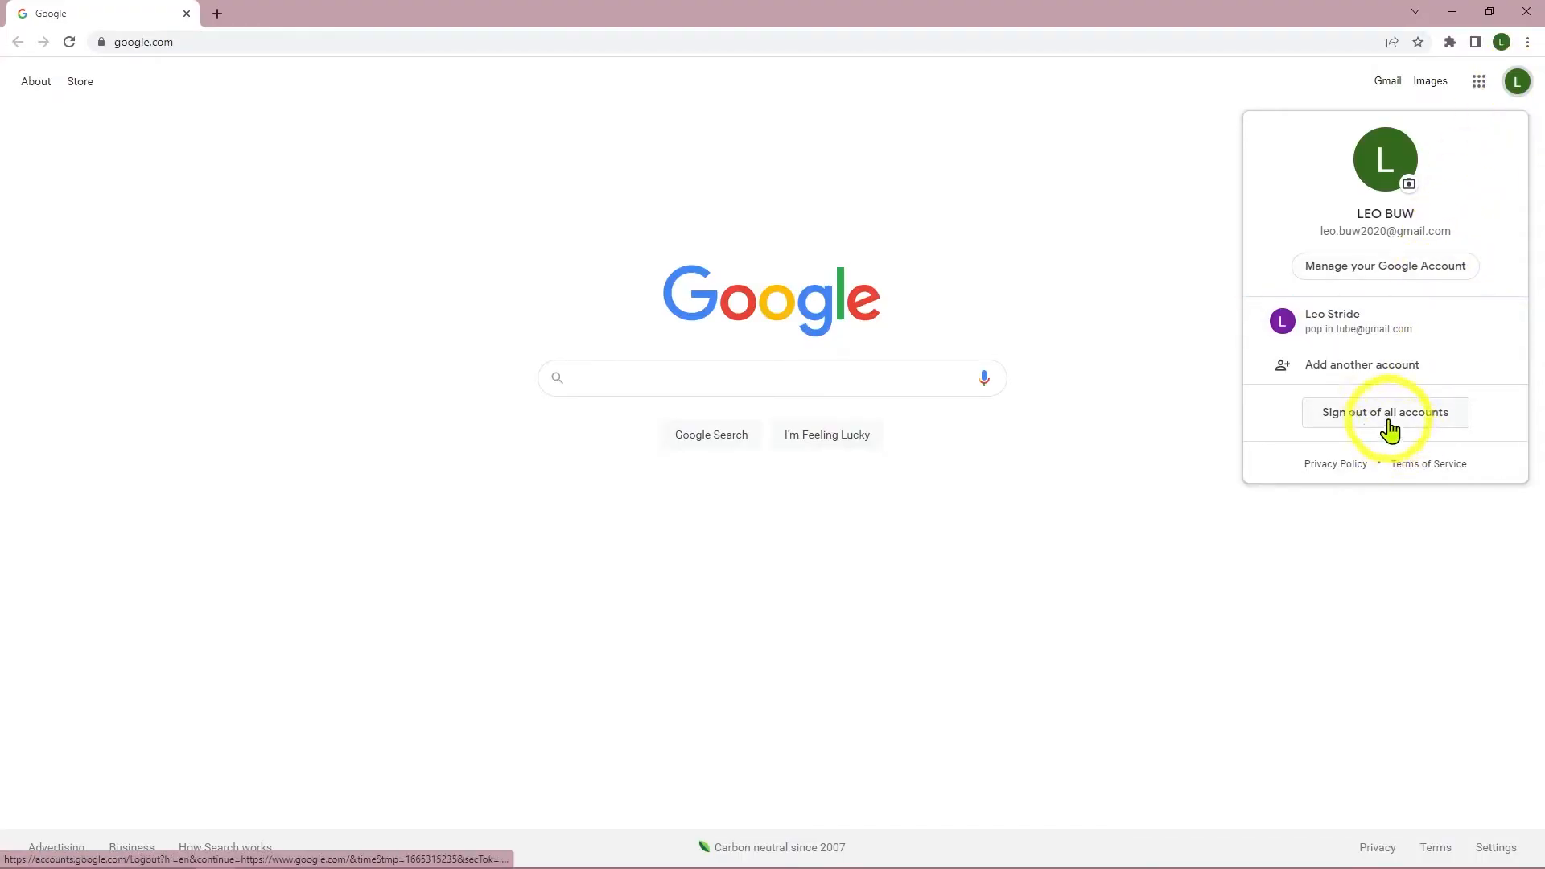
click(1336, 364)
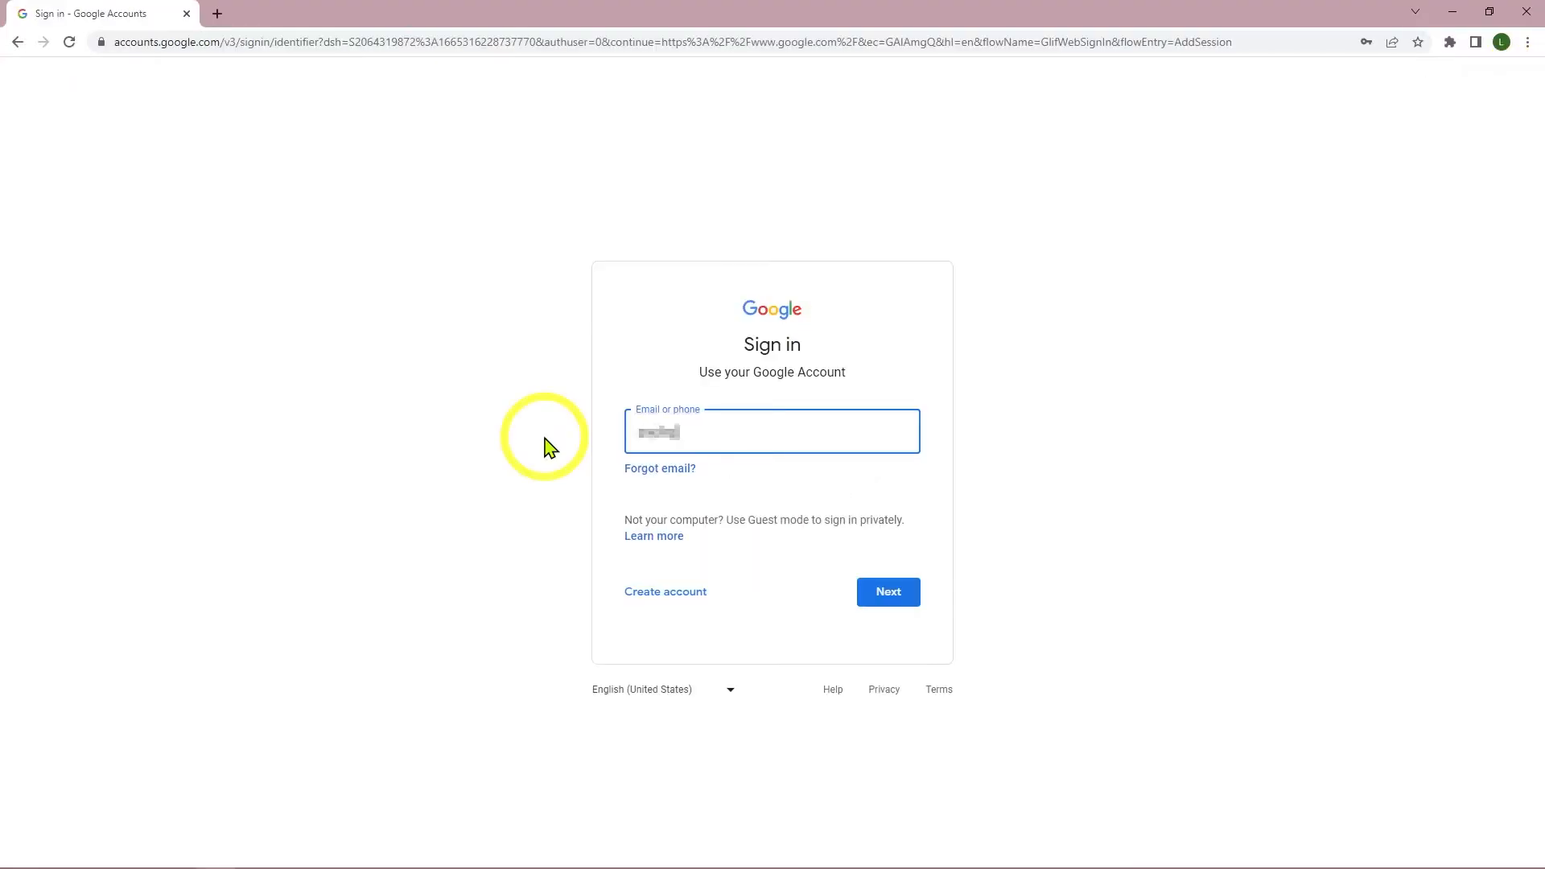
text(@gmail.com)
click(658, 602)
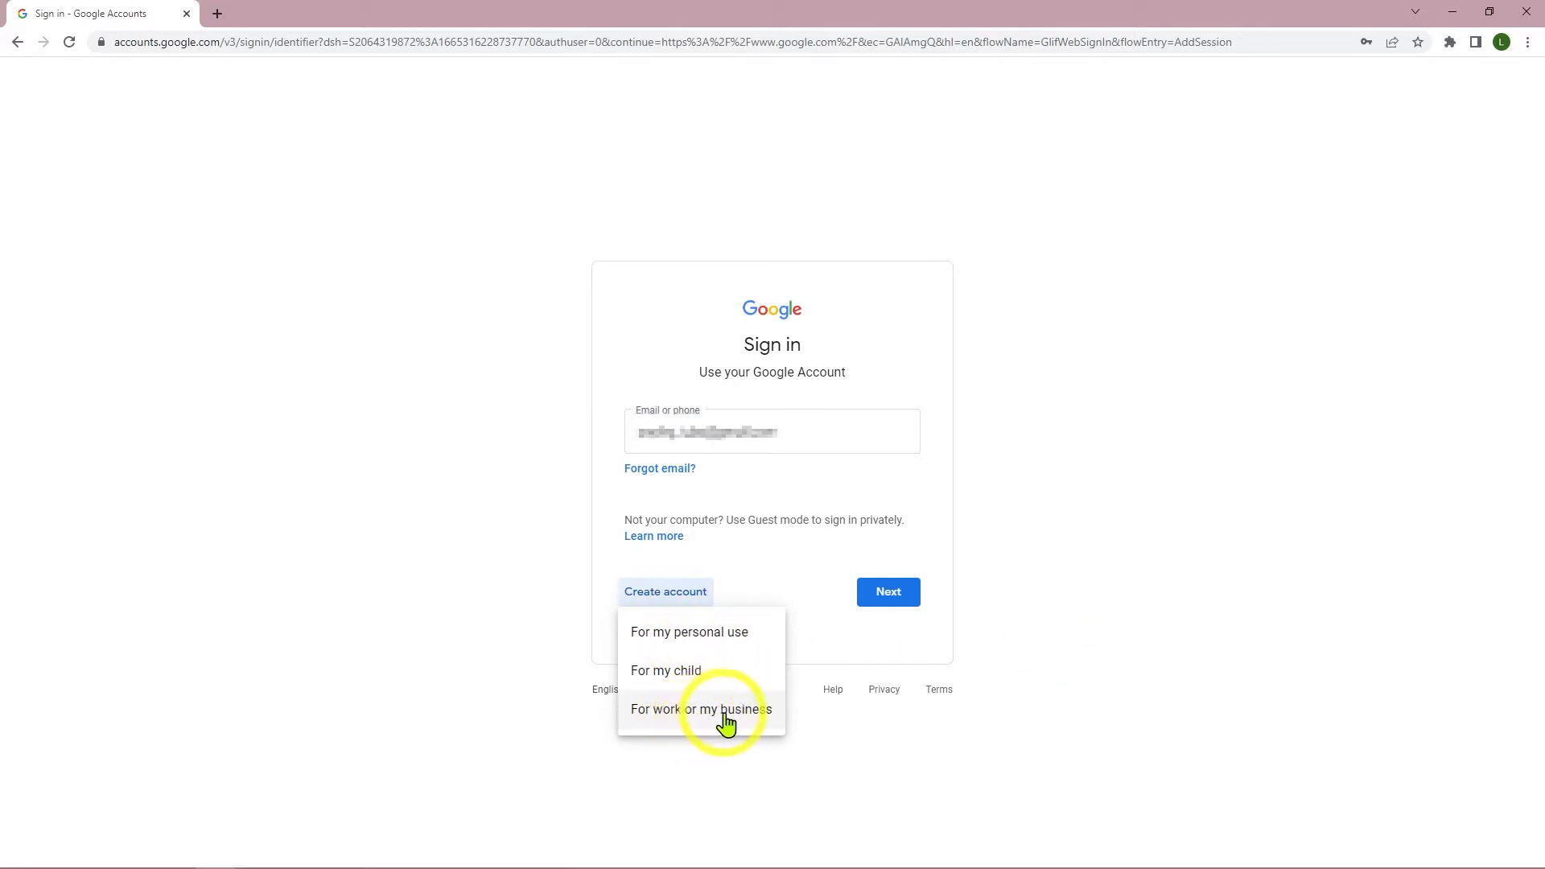
click(1086, 629)
click(883, 609)
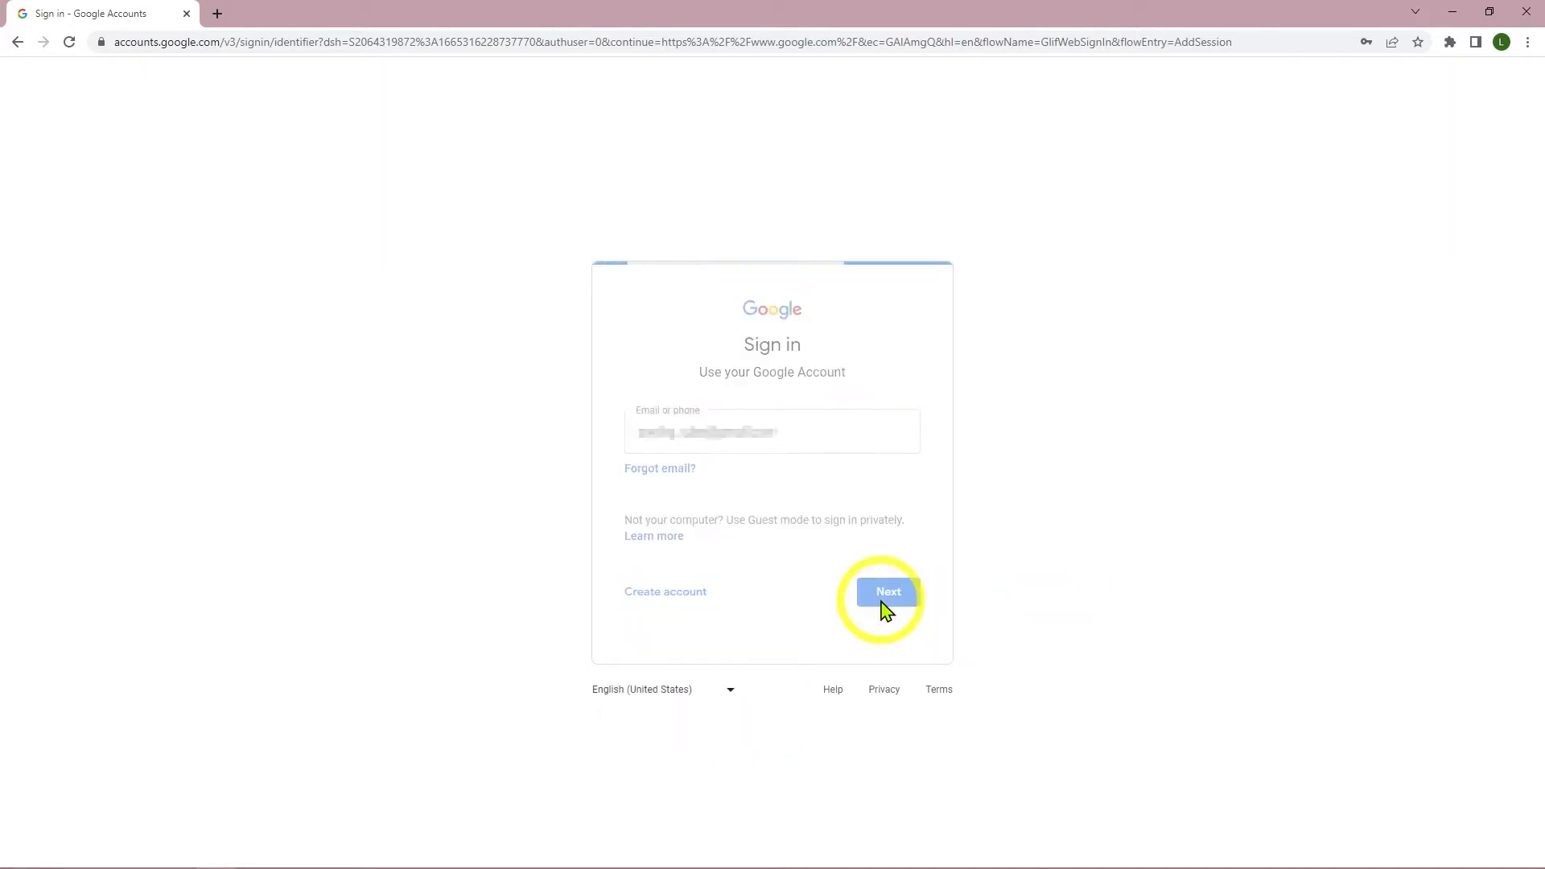
- Enter the account password and sign in
click(679, 448)
text(•••••••••)
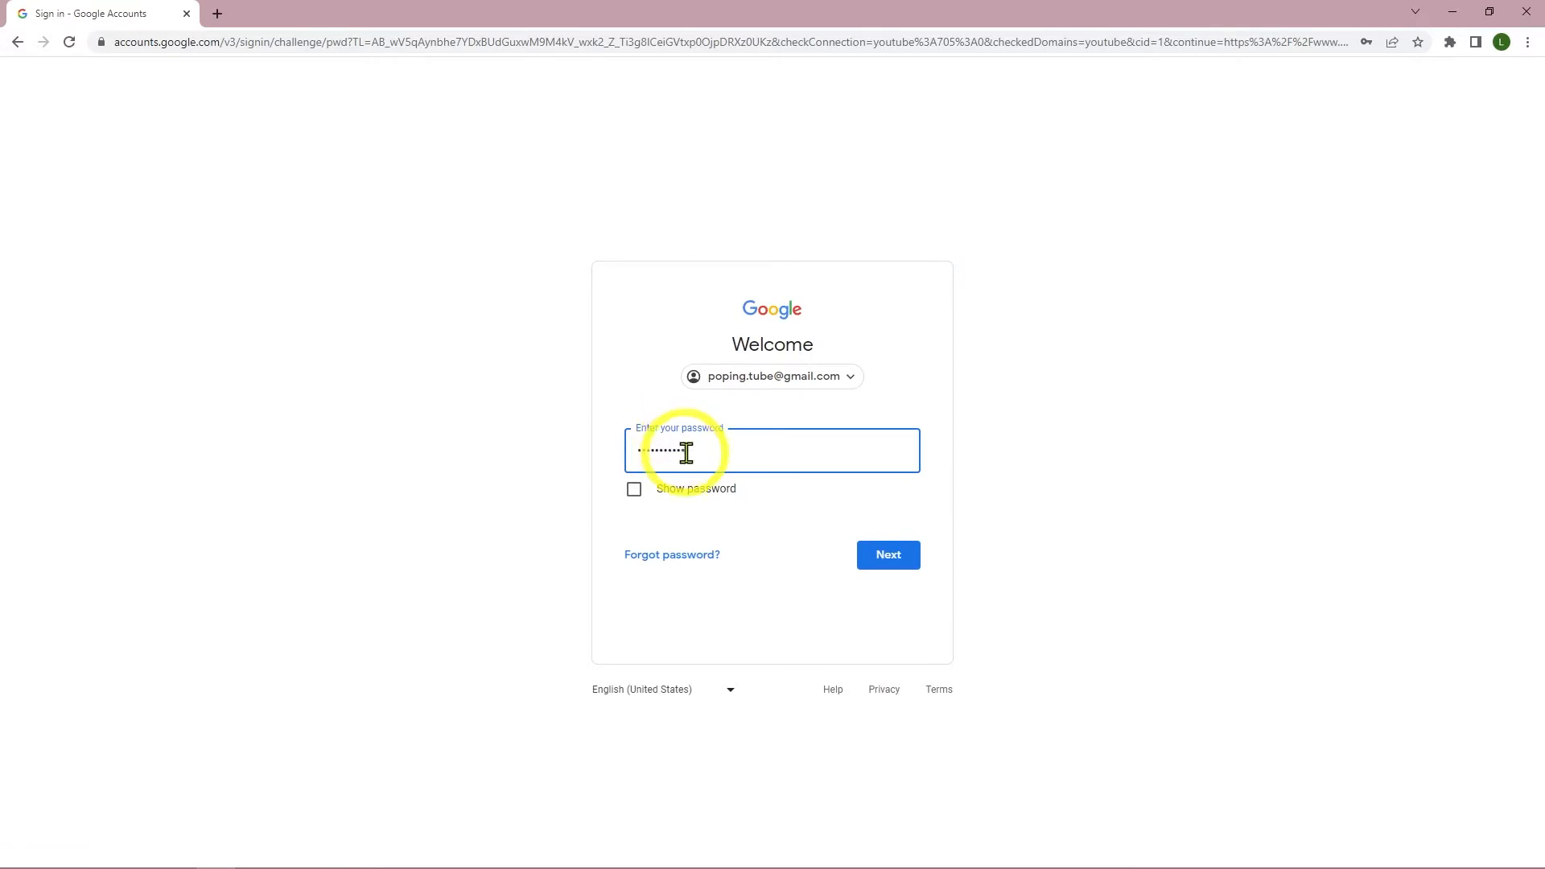
click(883, 561)
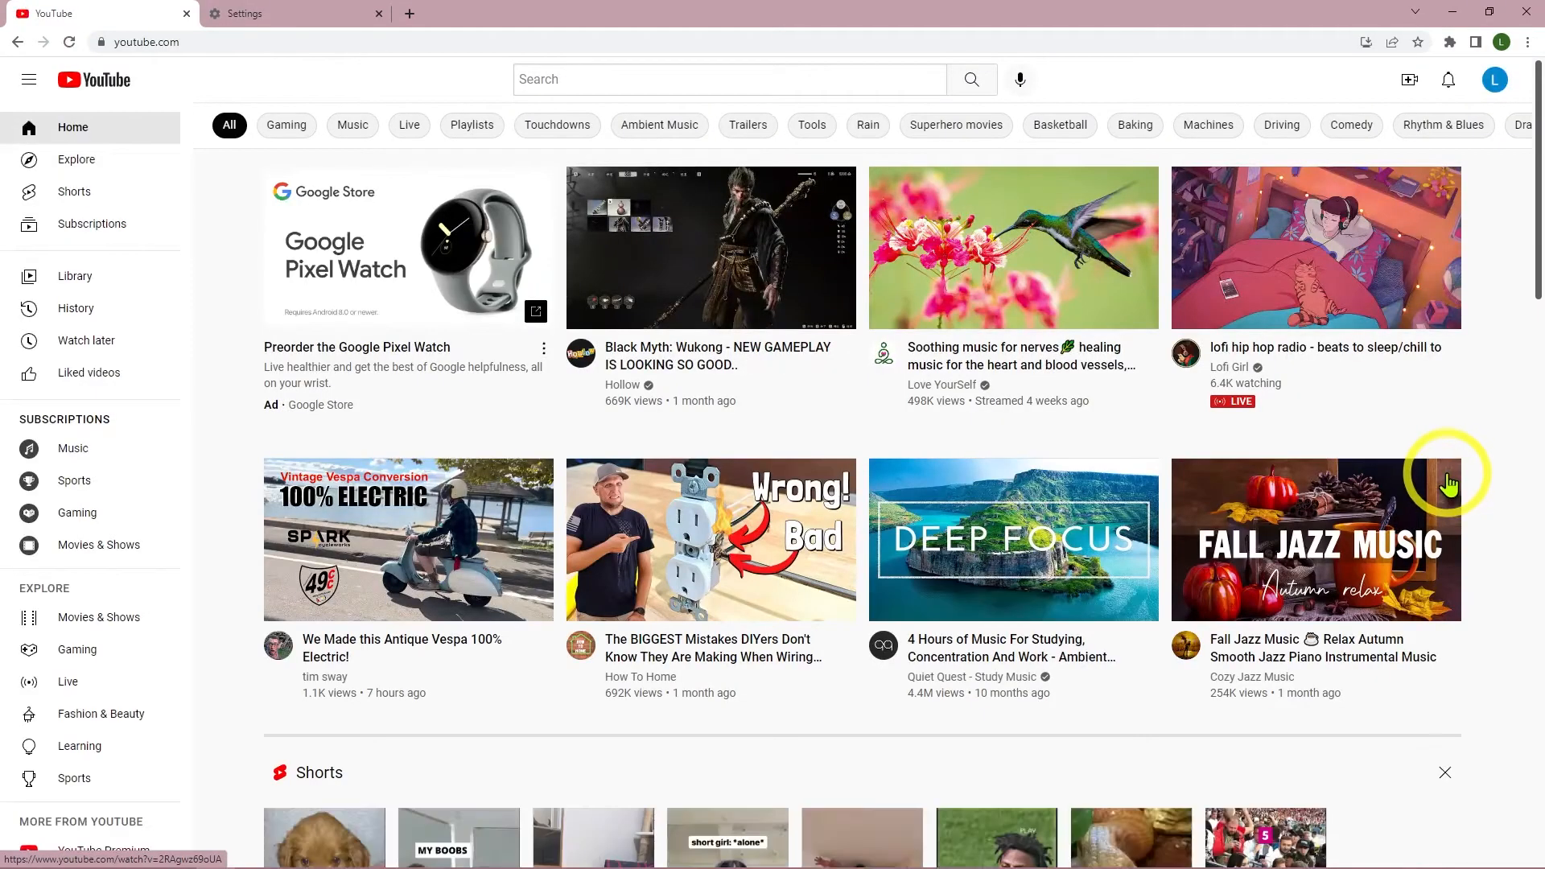
- Start creating a channel and upload profile image.jpg as its picture, accepting the crop
click(1495, 81)
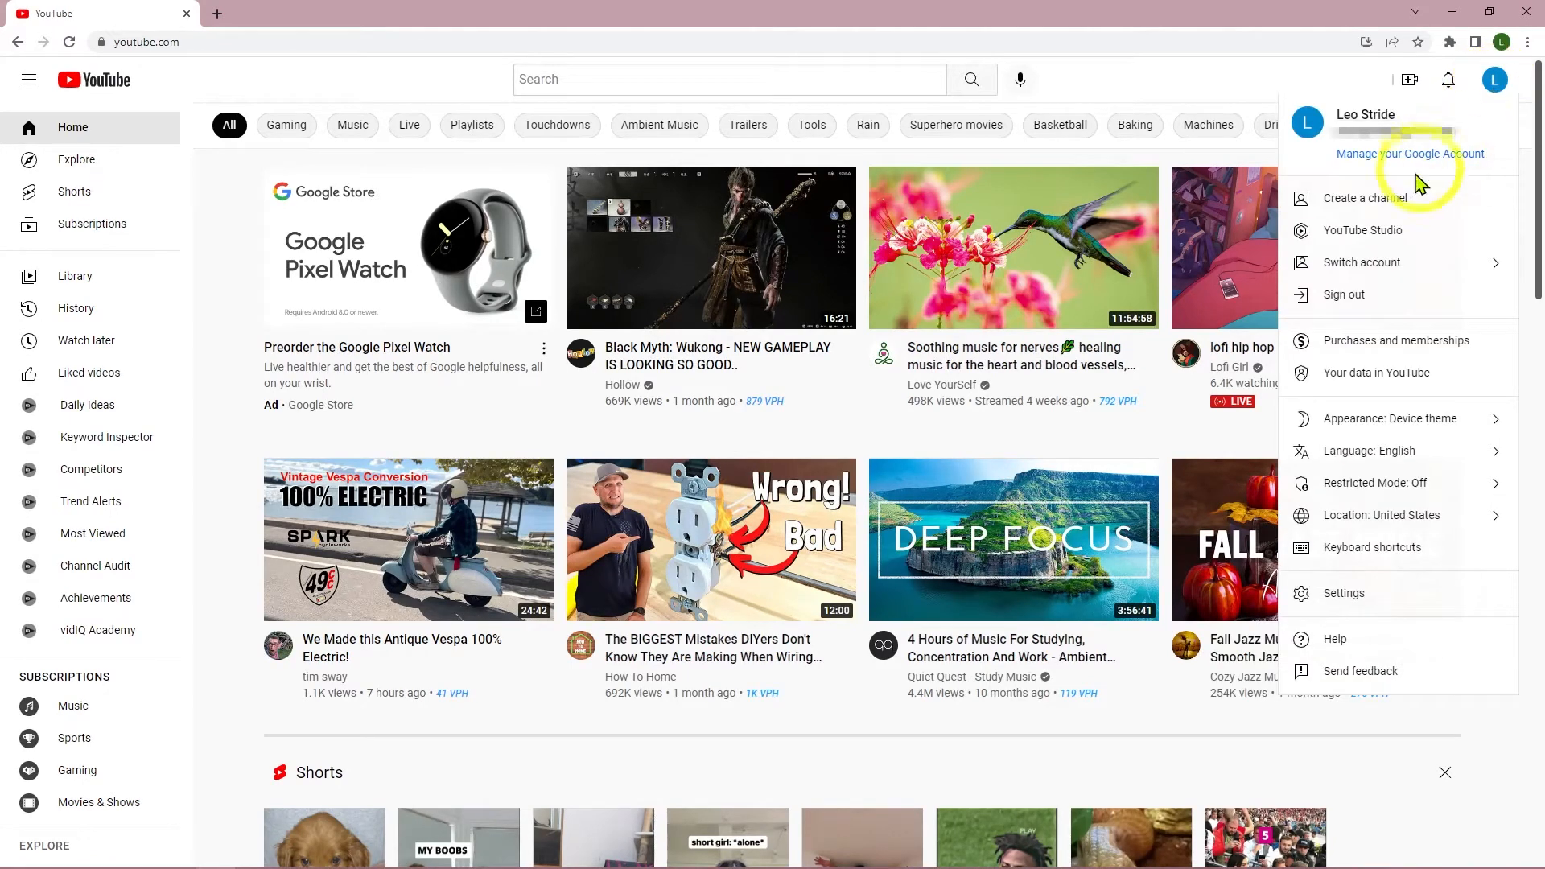
click(1388, 211)
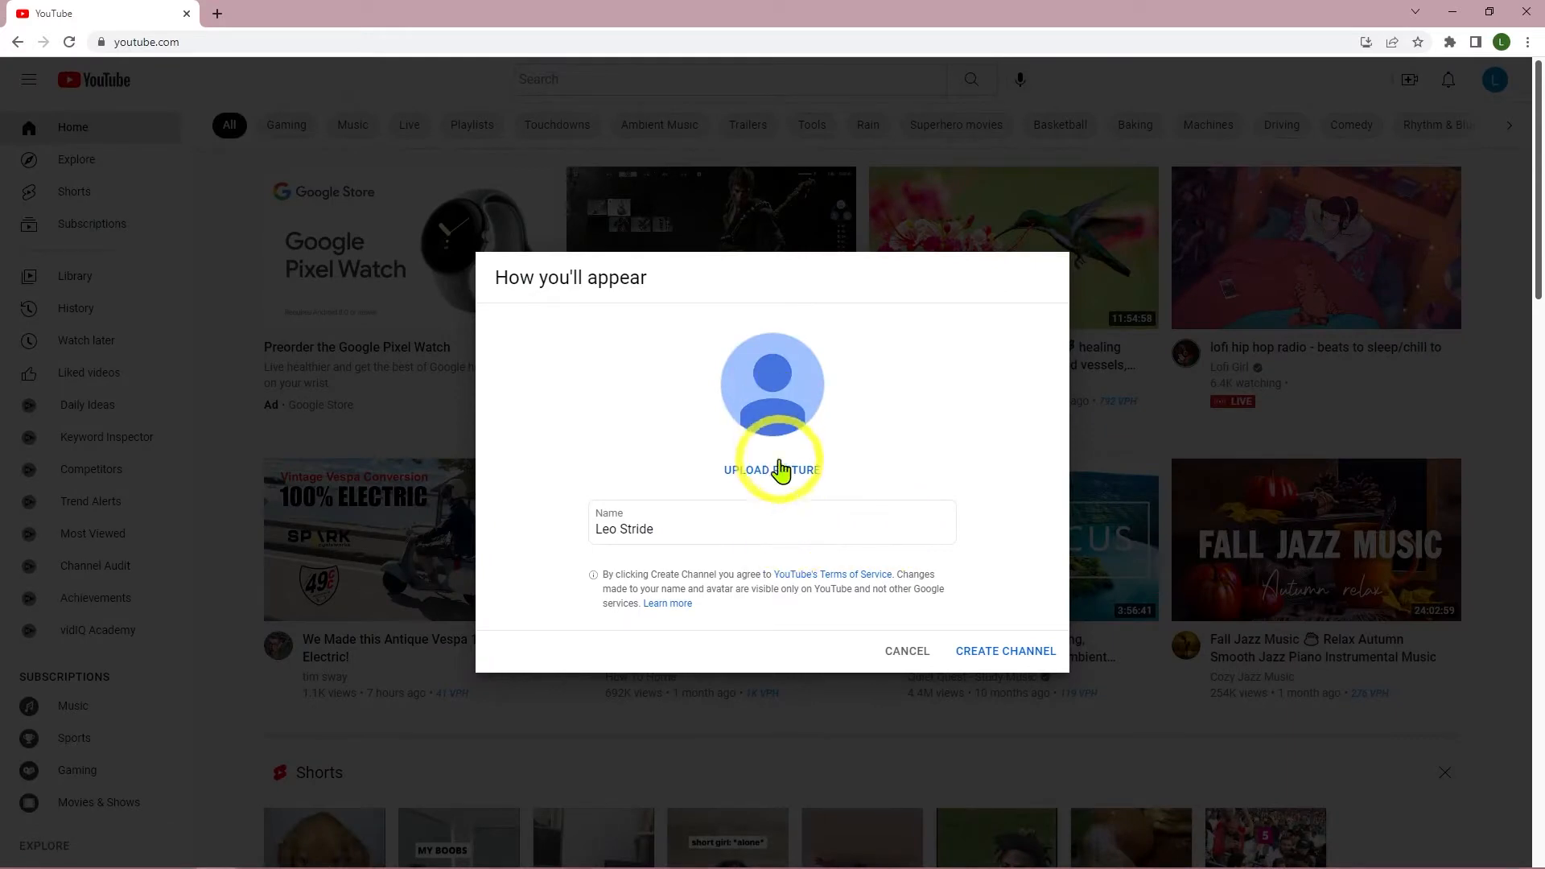
click(779, 470)
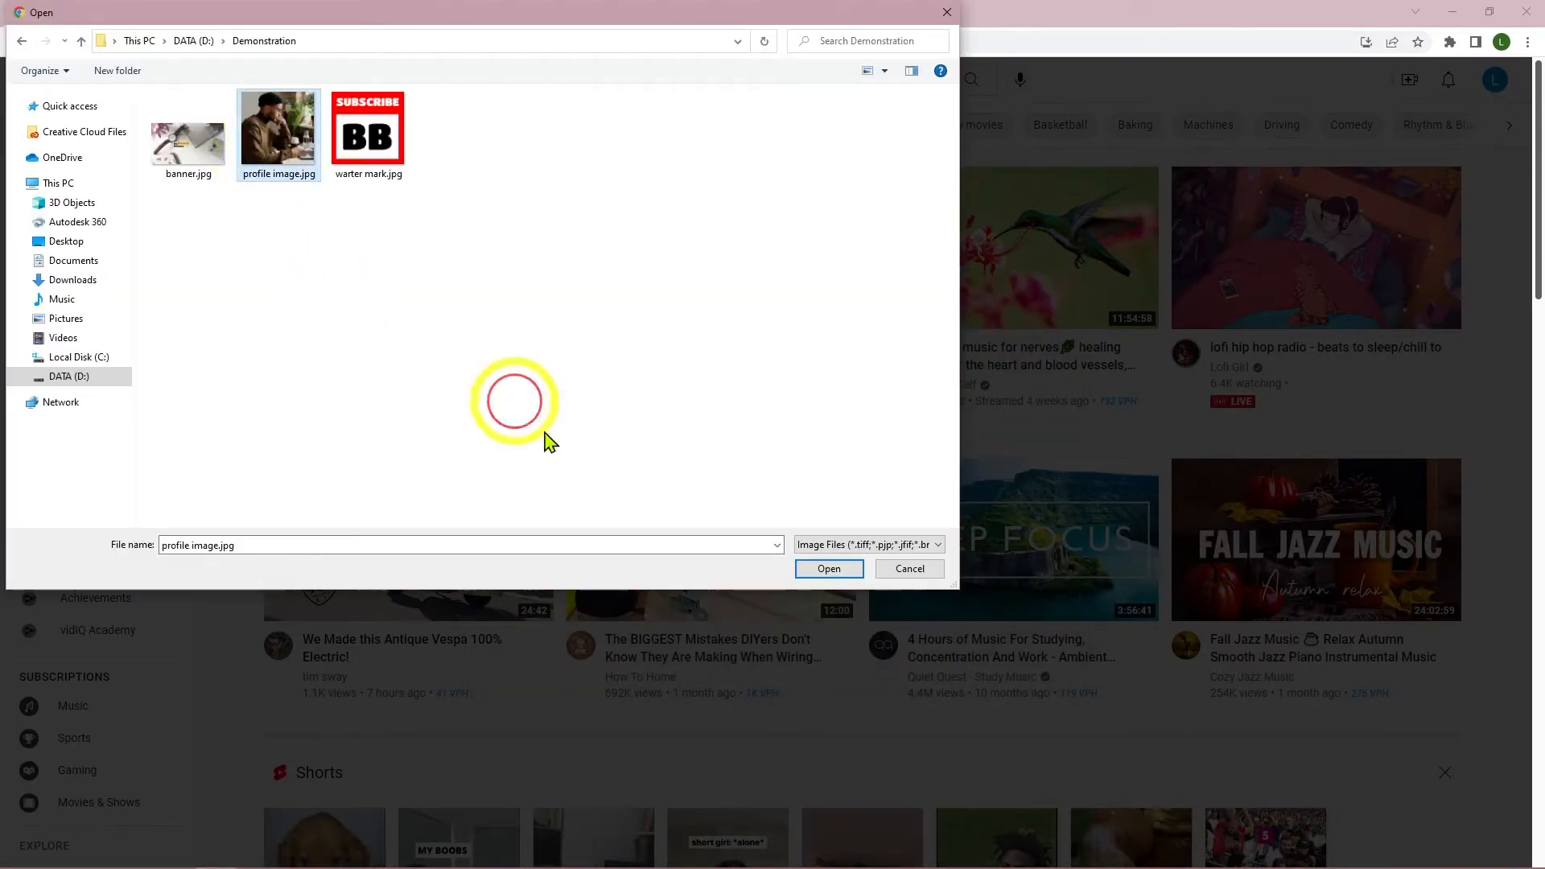
click(824, 572)
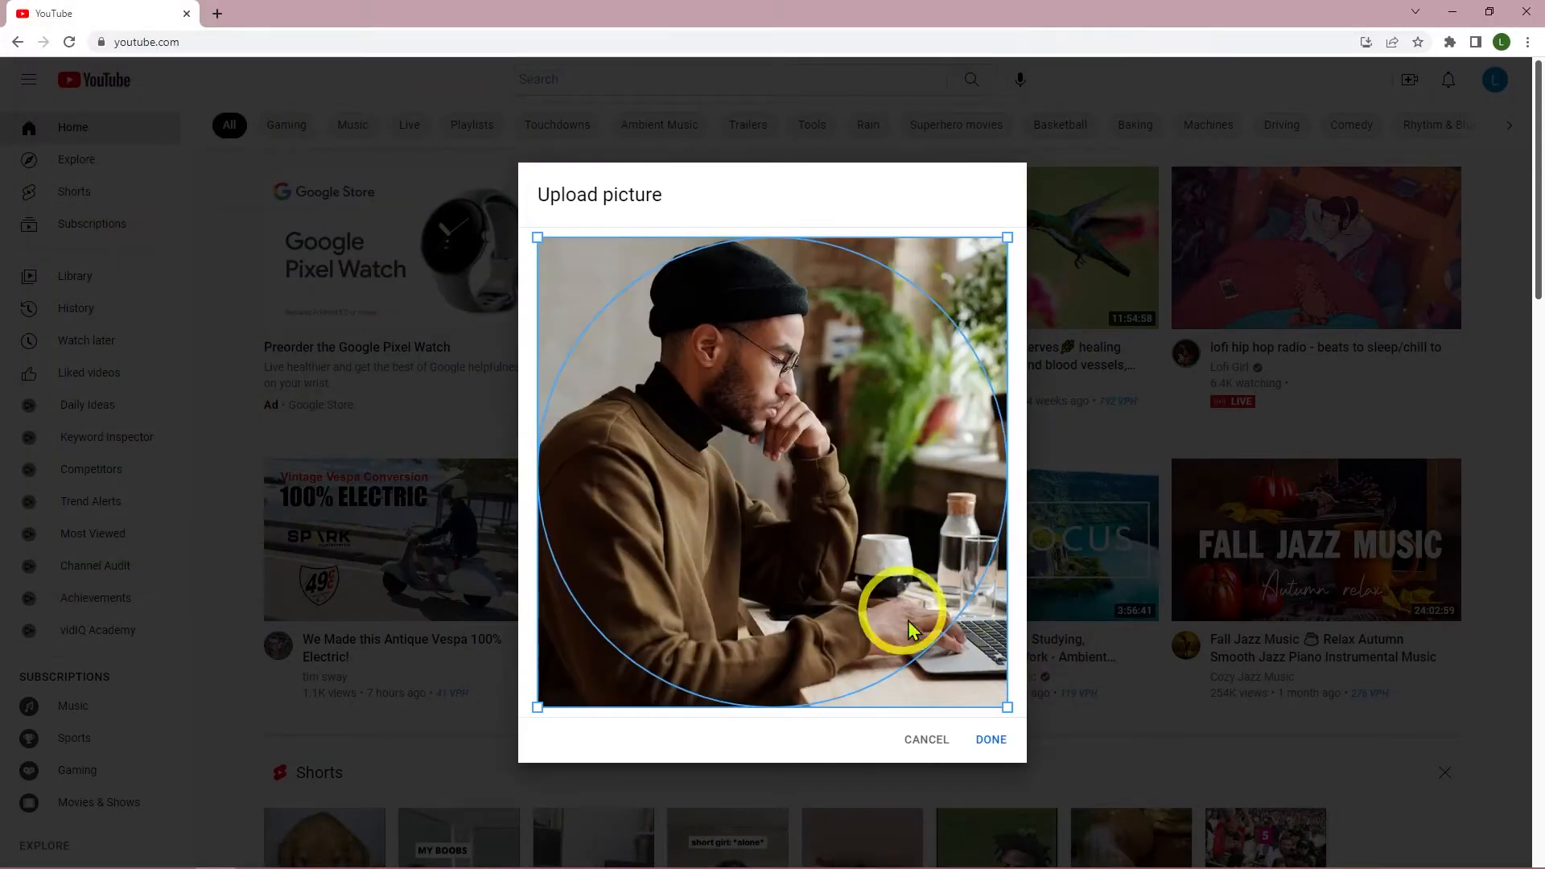
click(995, 740)
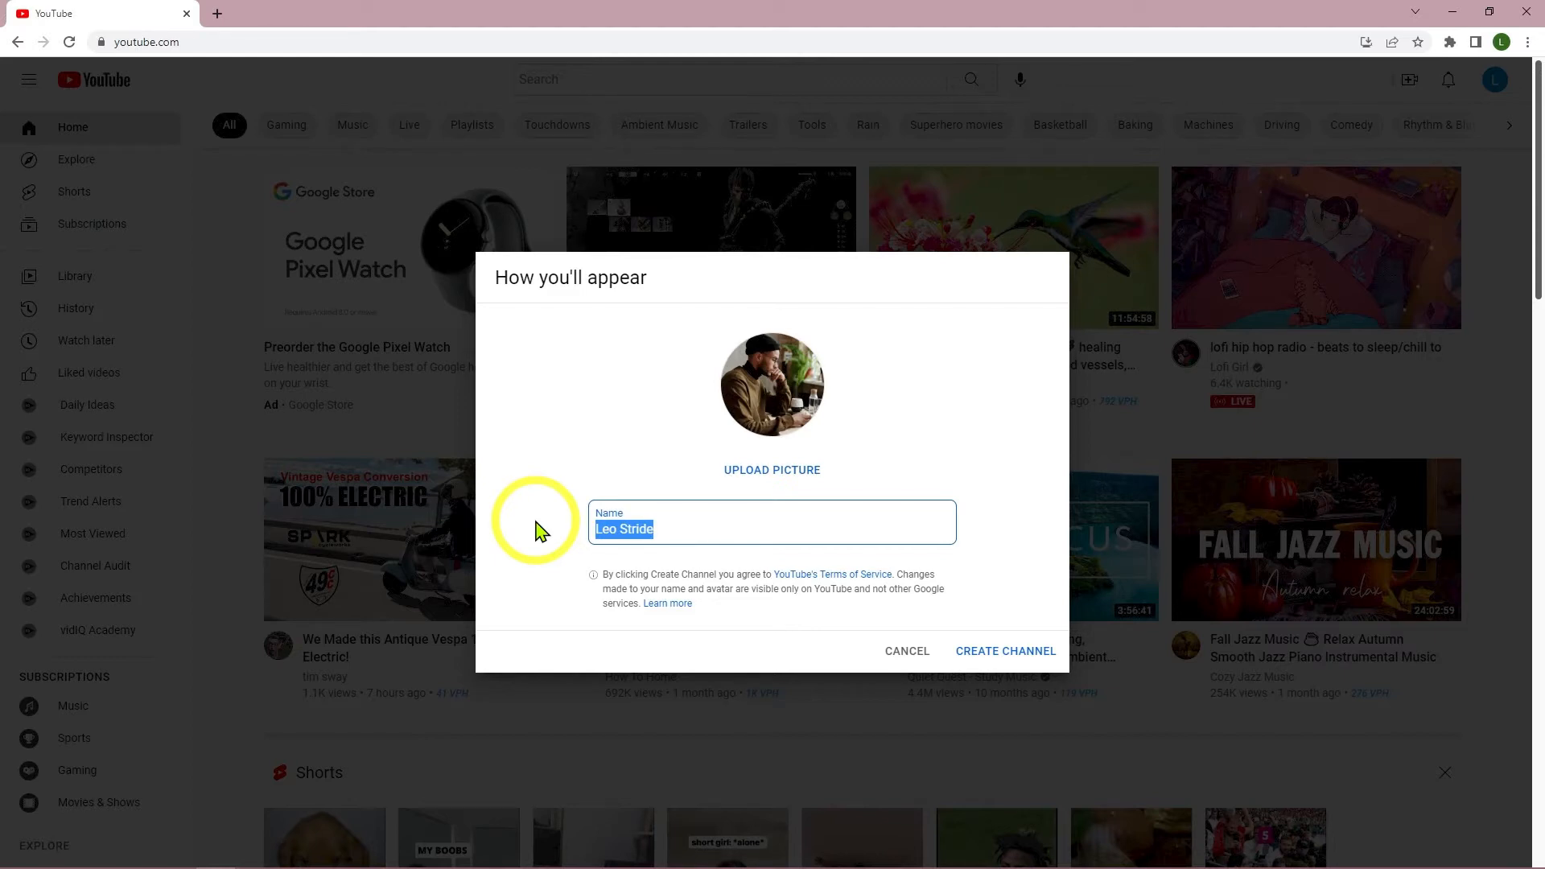
- Name the channel 'BB Business' and create it
text(BB Business)
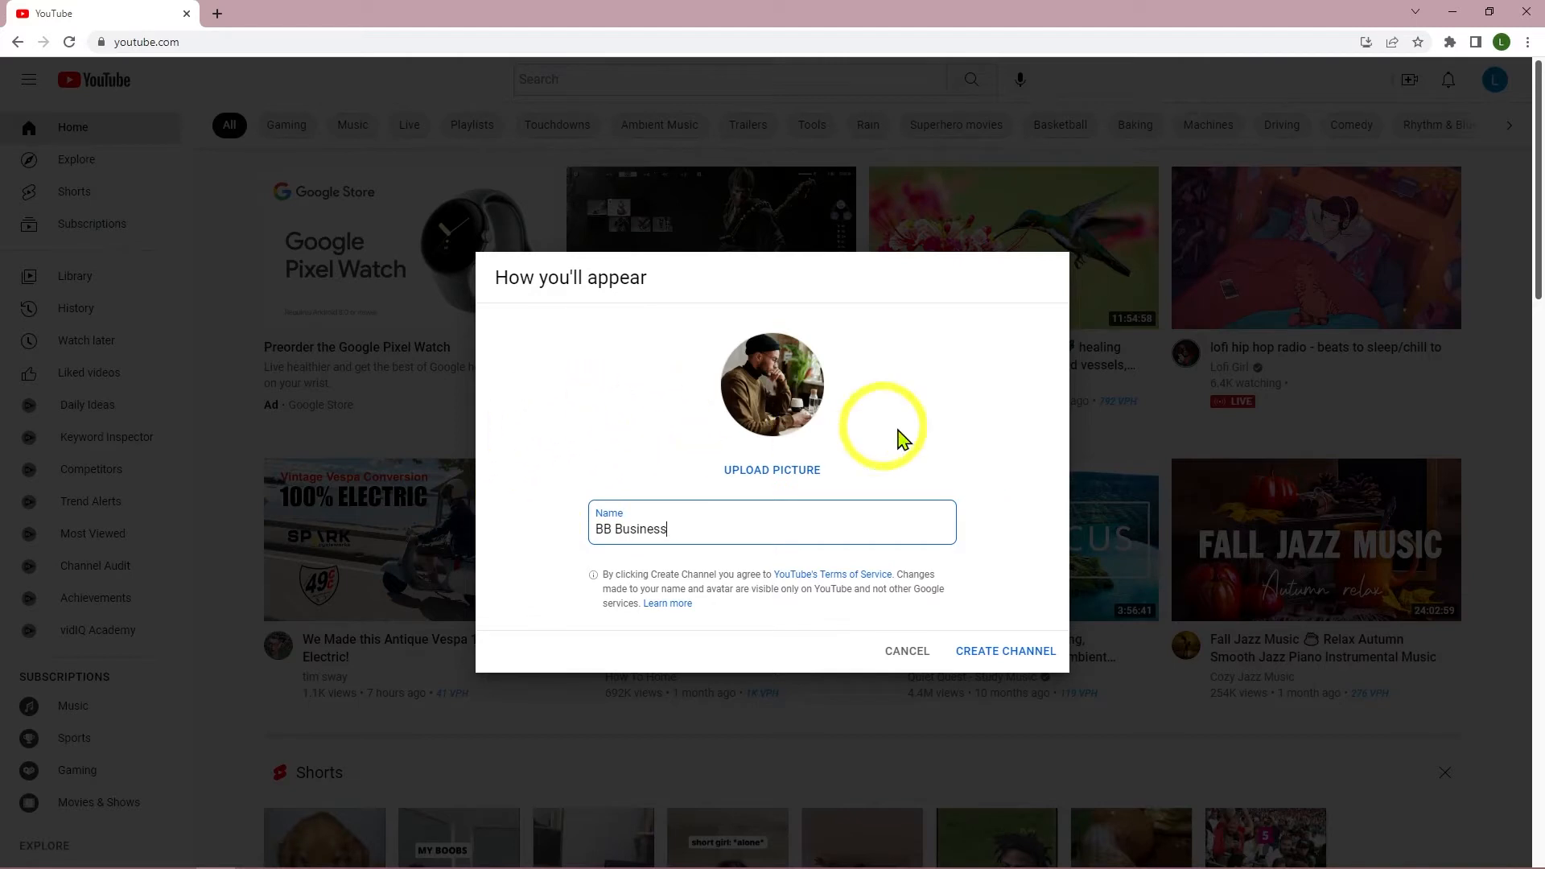
click(1012, 655)
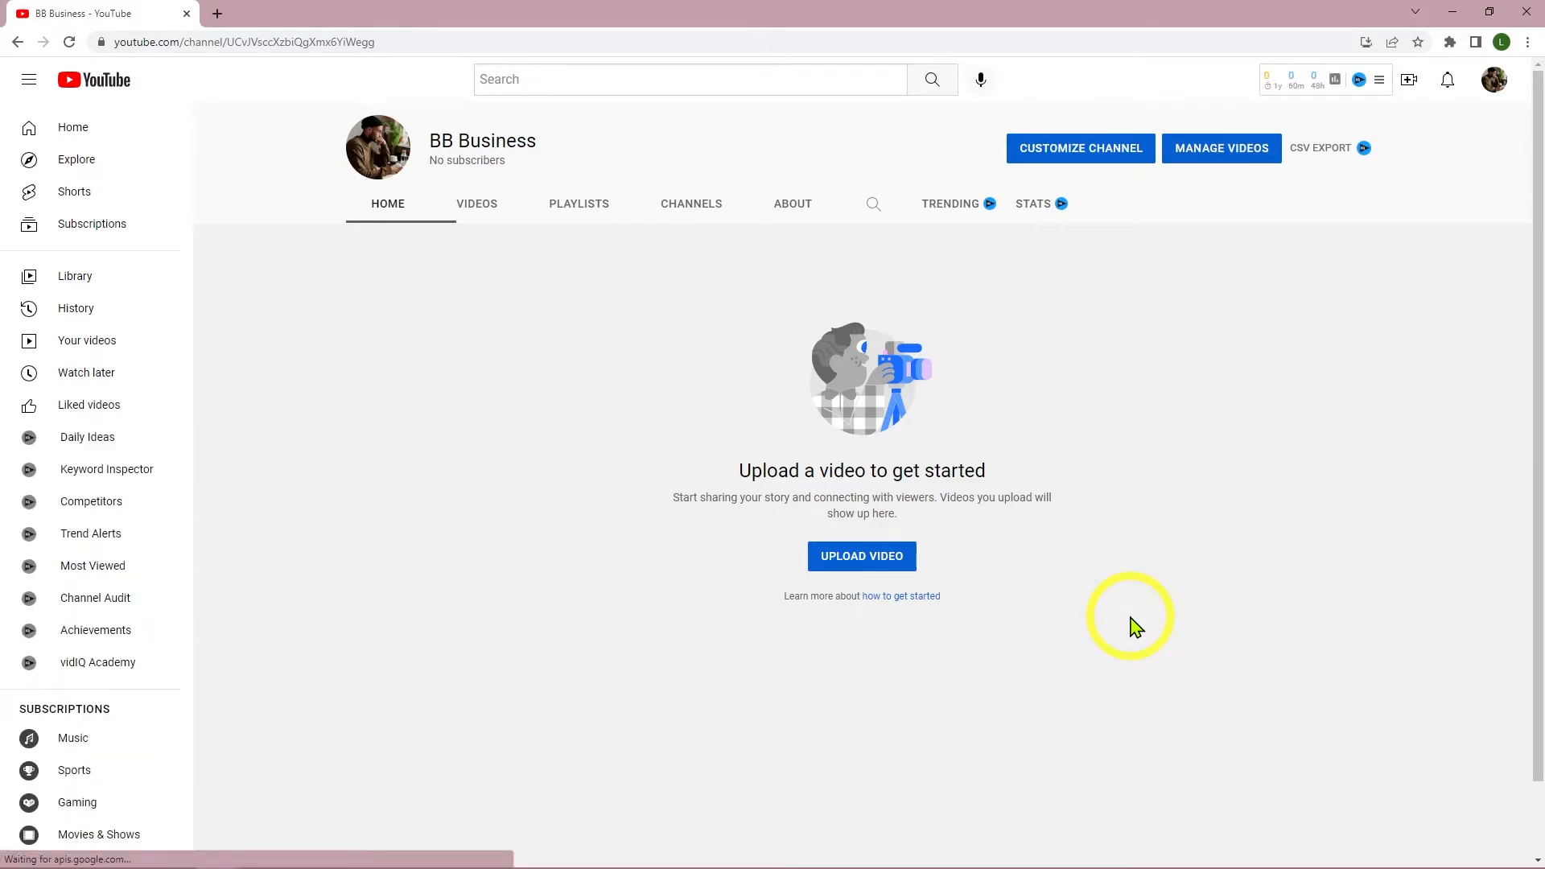
- Expand the Intermediate features requirements under Channel status and features to reach phone verification
click(1495, 80)
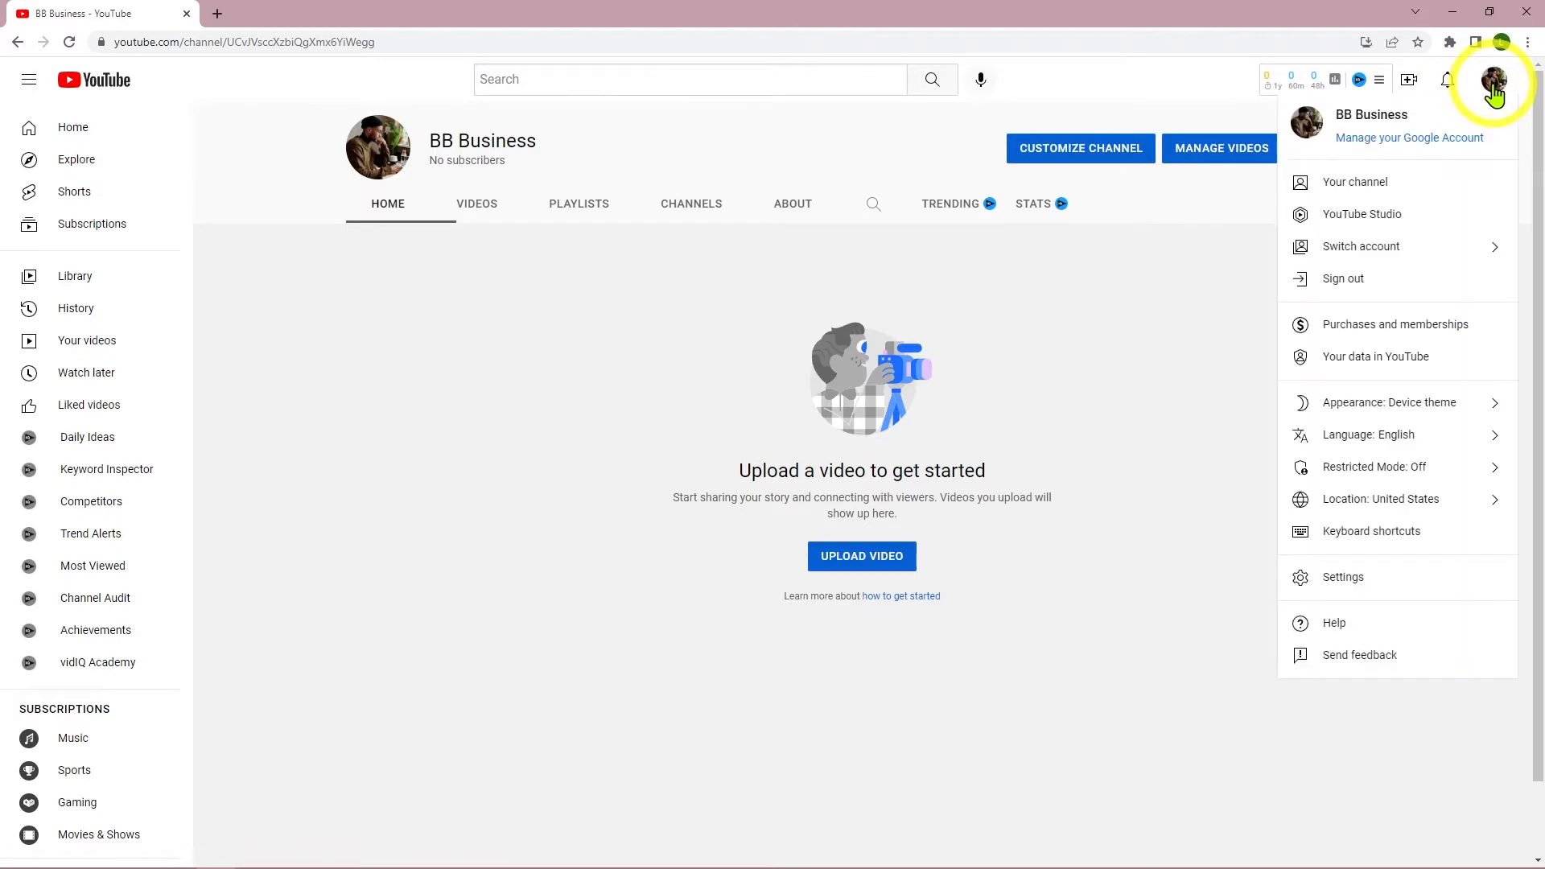
click(1394, 577)
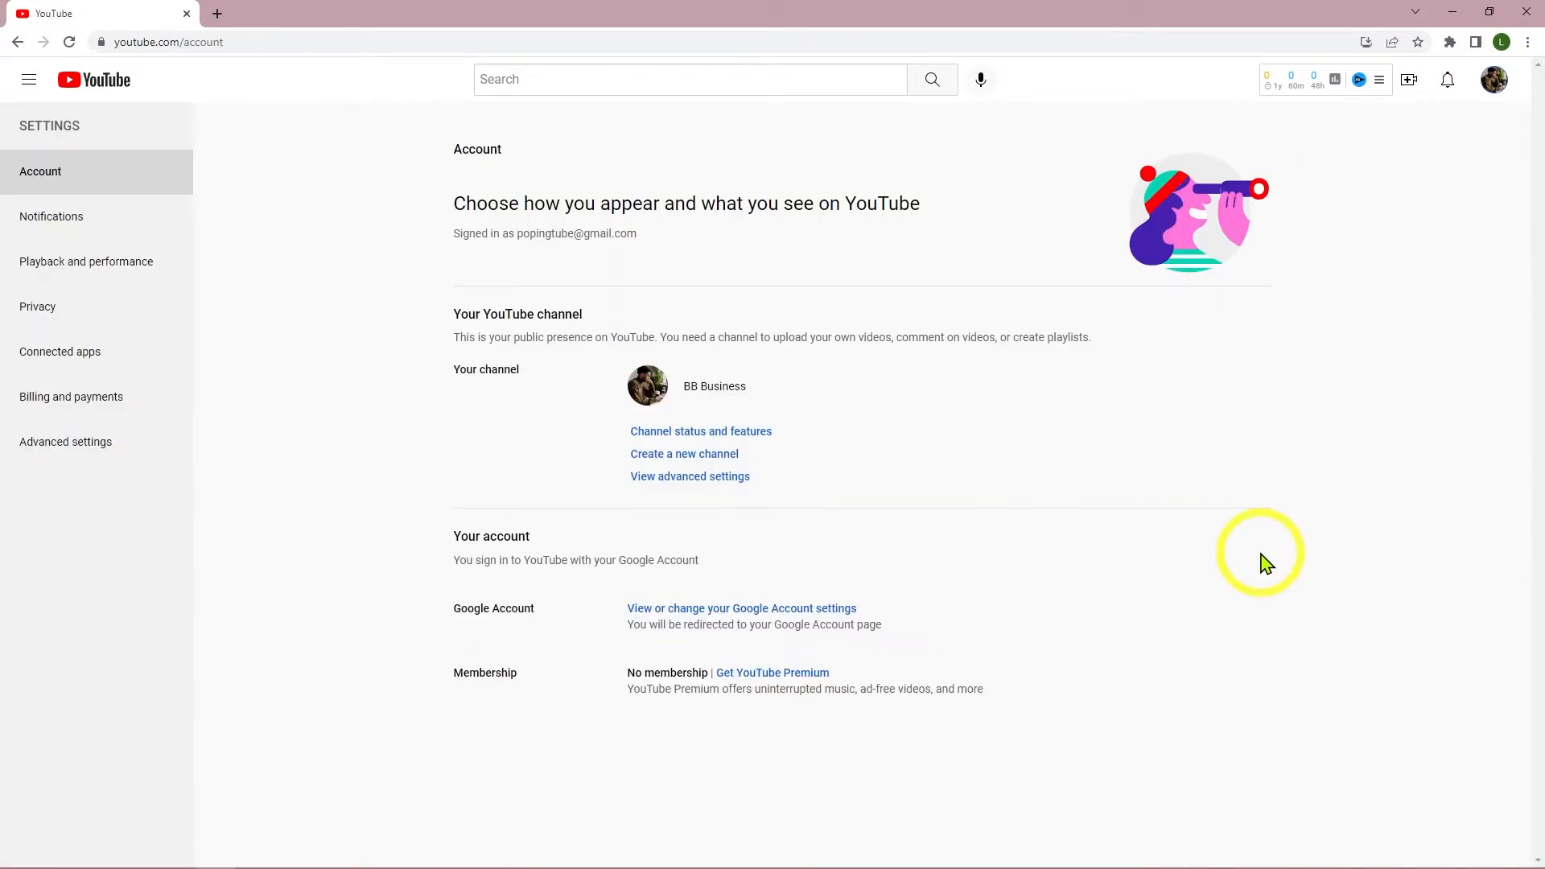
click(717, 441)
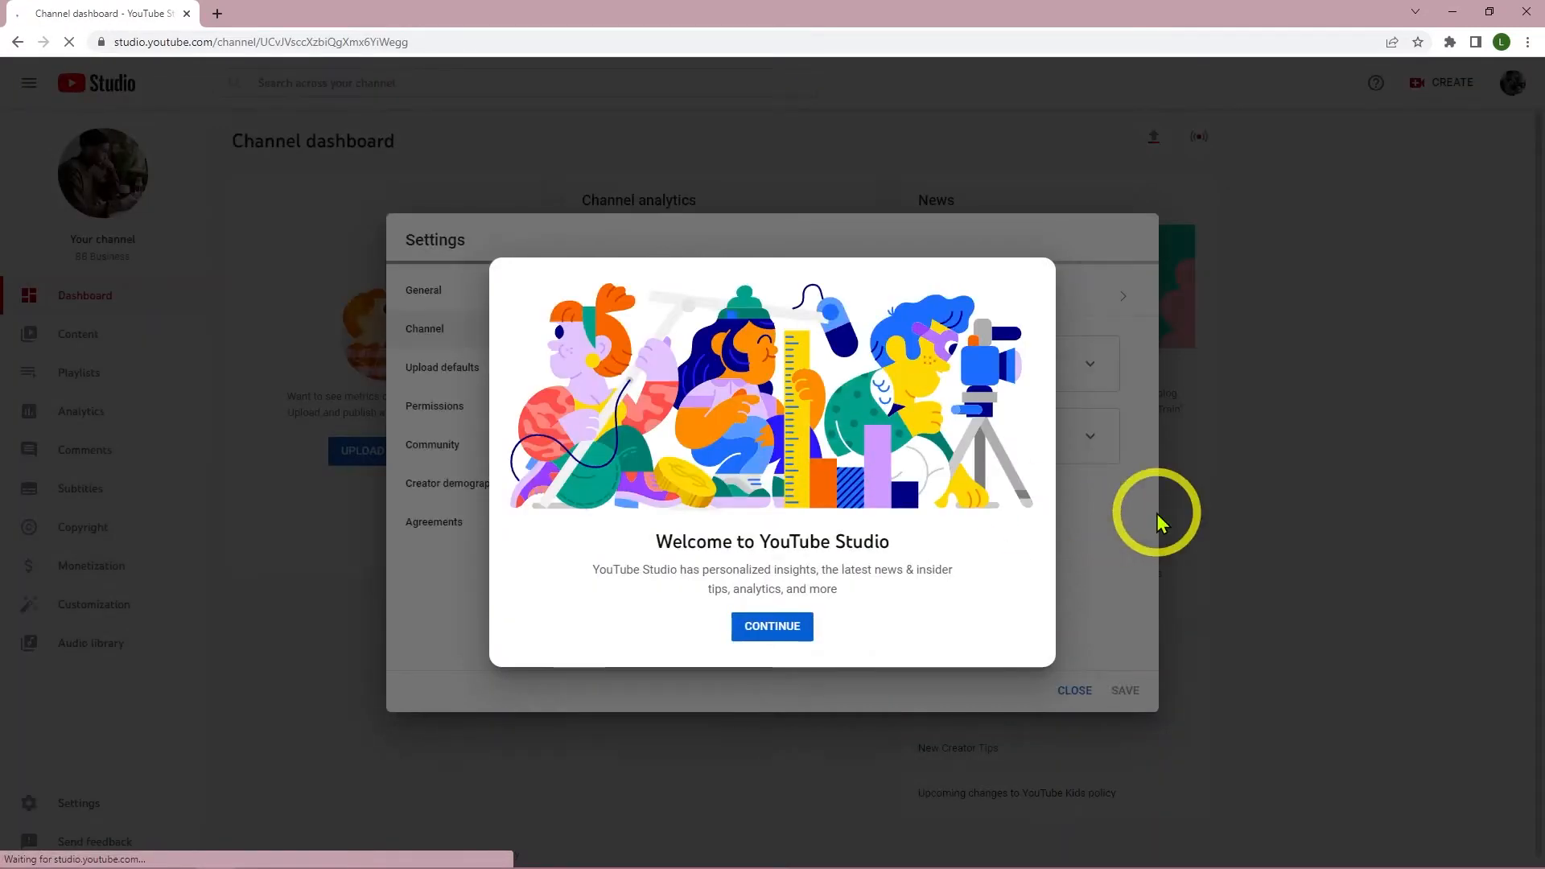
click(789, 628)
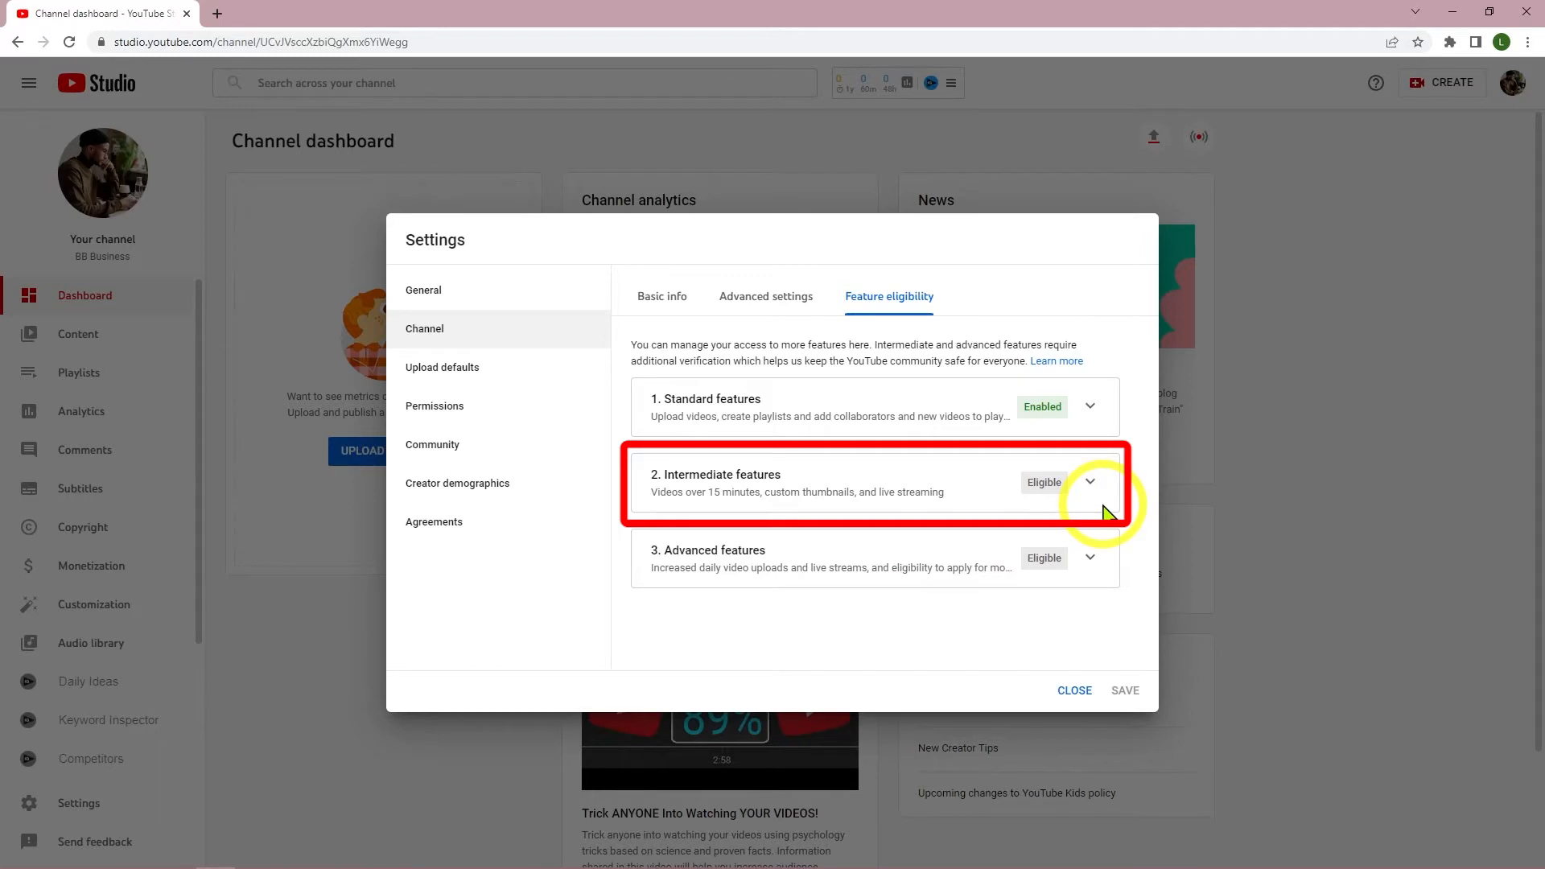
click(1091, 483)
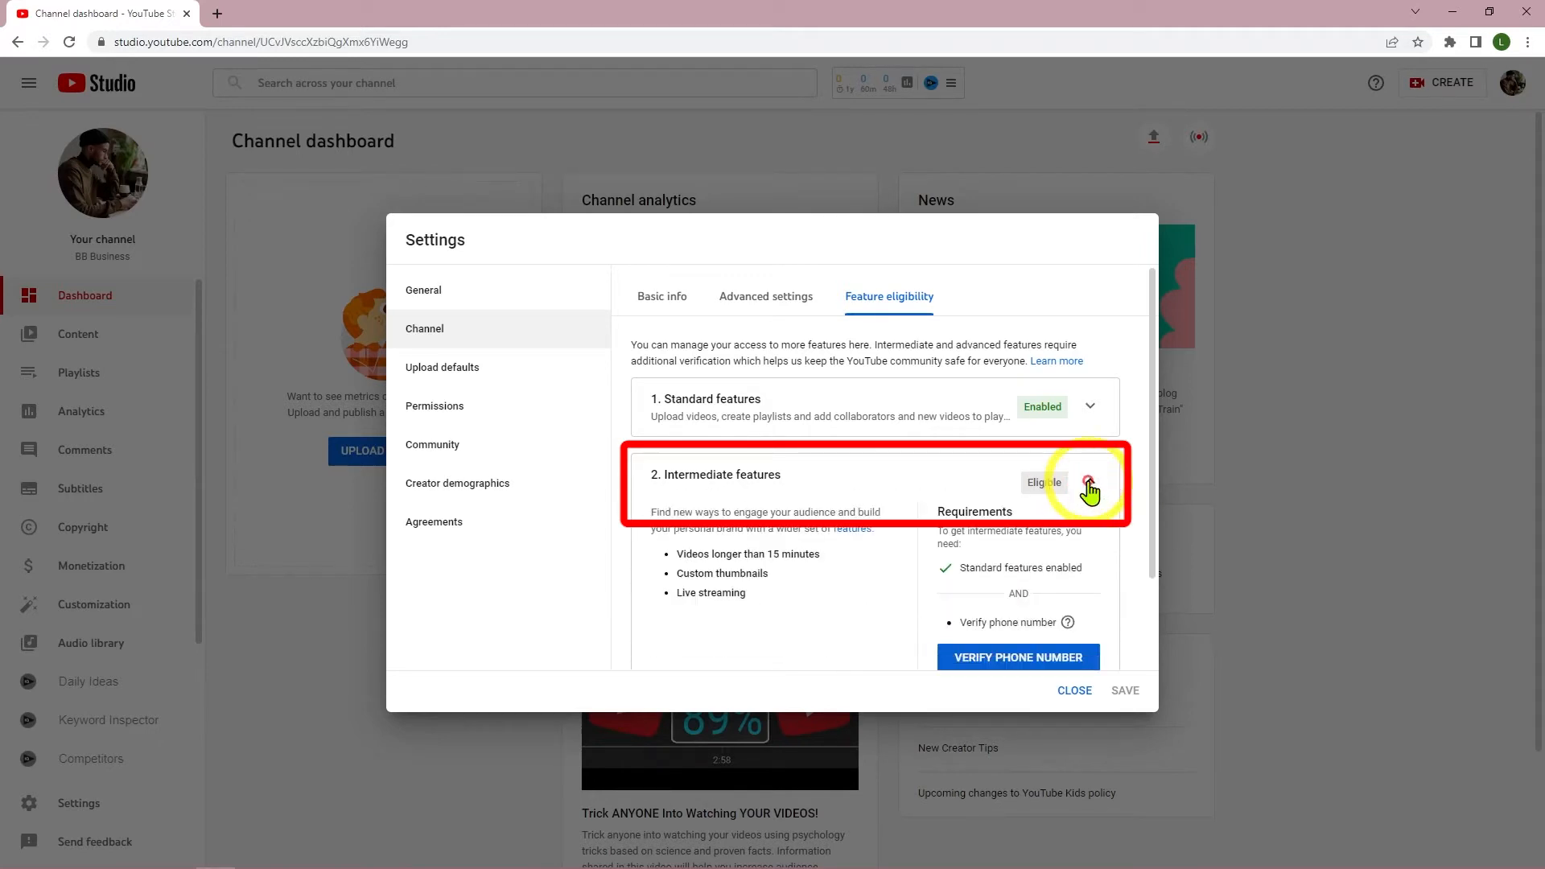
scroll(1091, 488, down, 1)
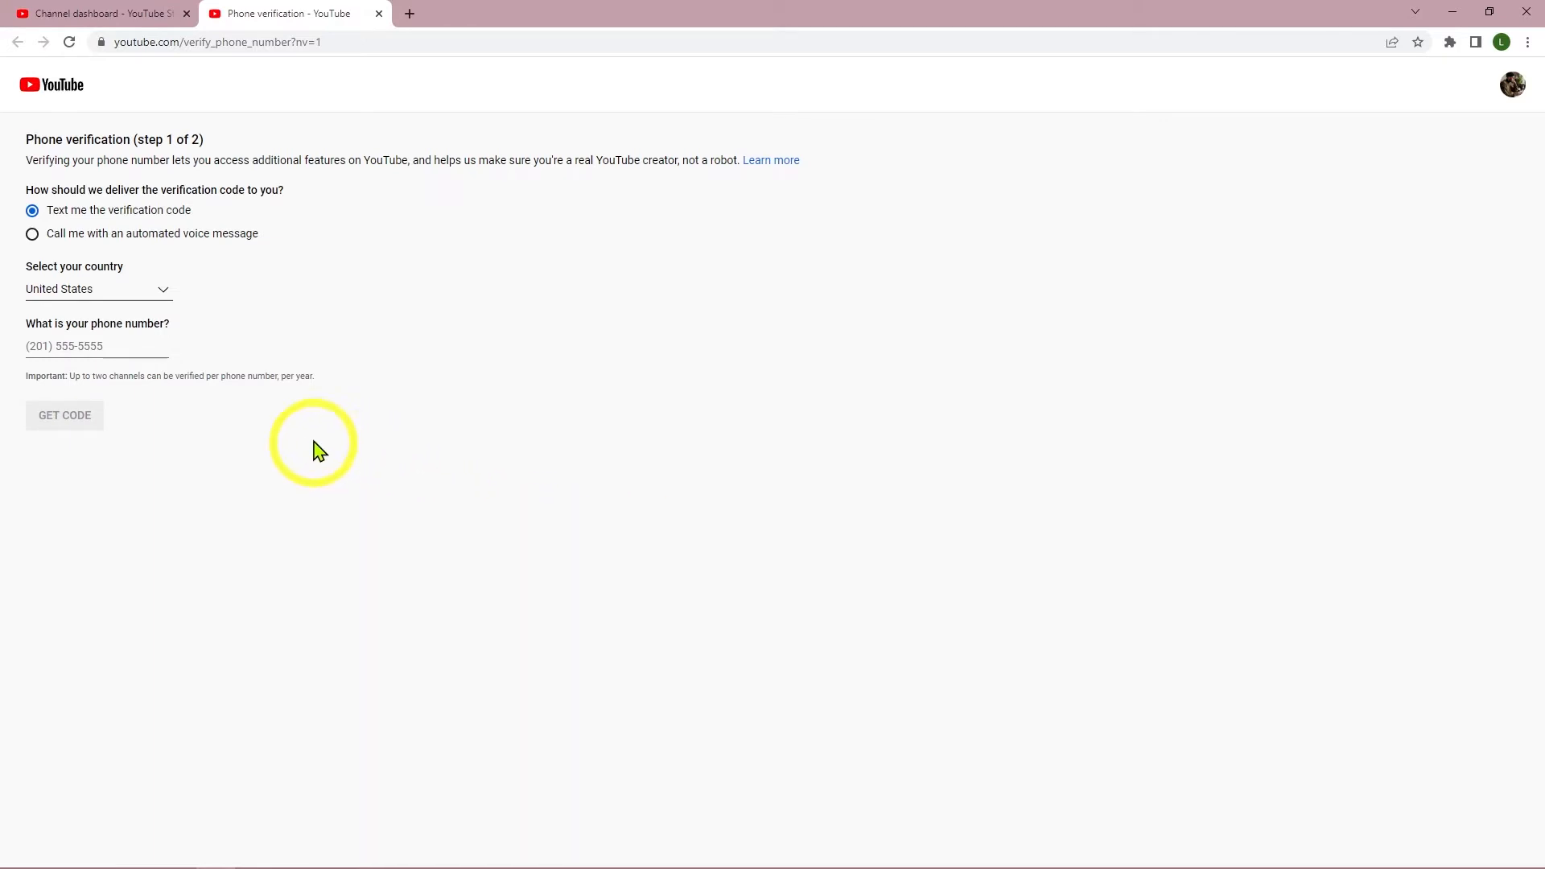
- Enter the channel's phone number, get a code by text, and type the 6-digit verification code
click(88, 342)
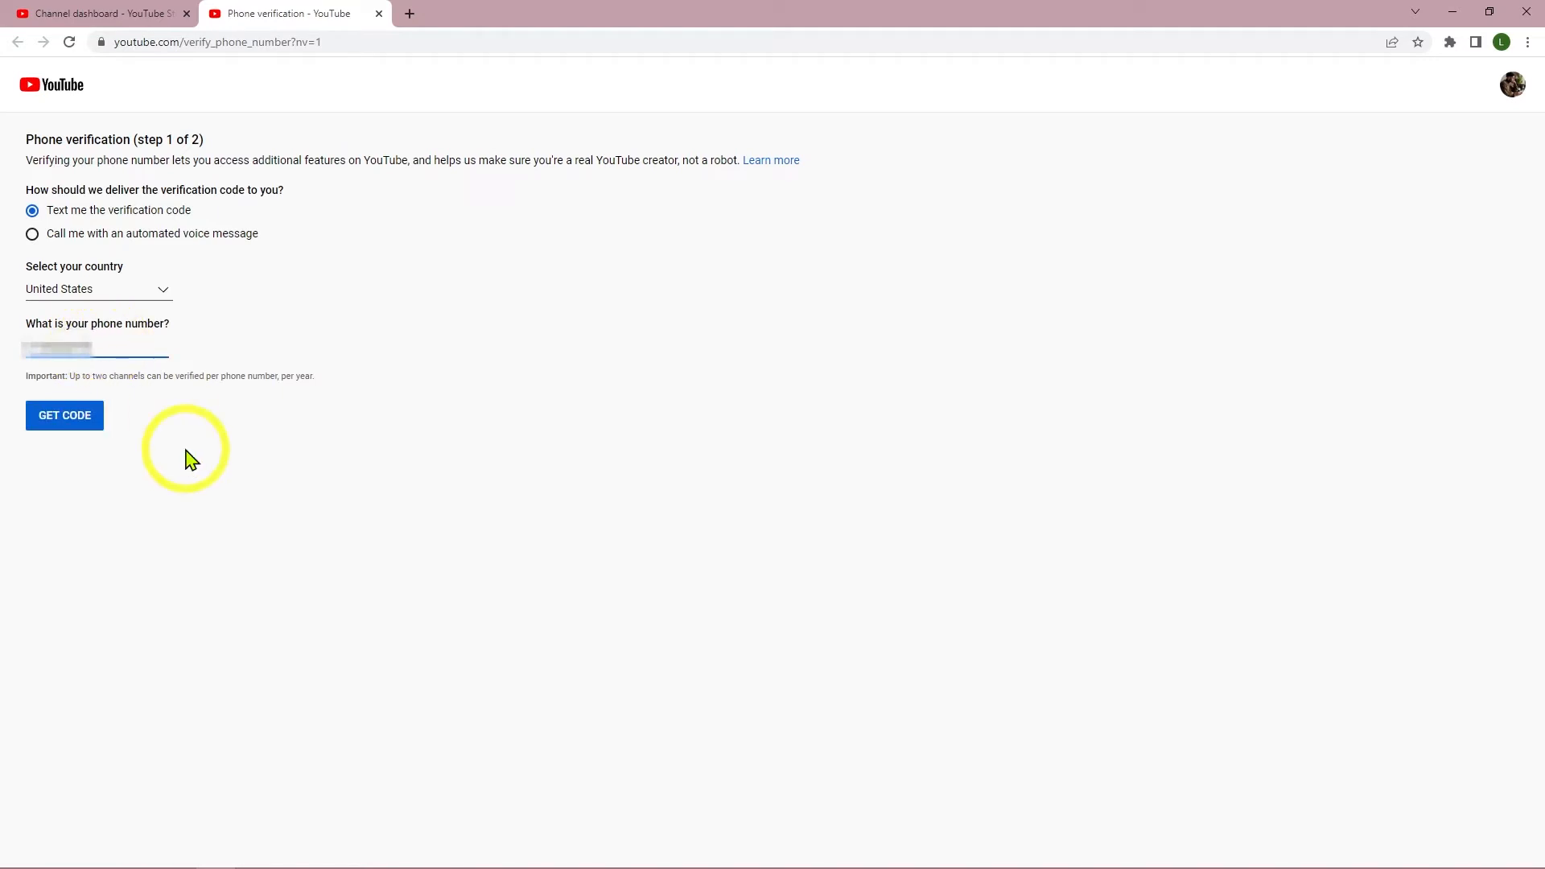
click(79, 417)
click(44, 237)
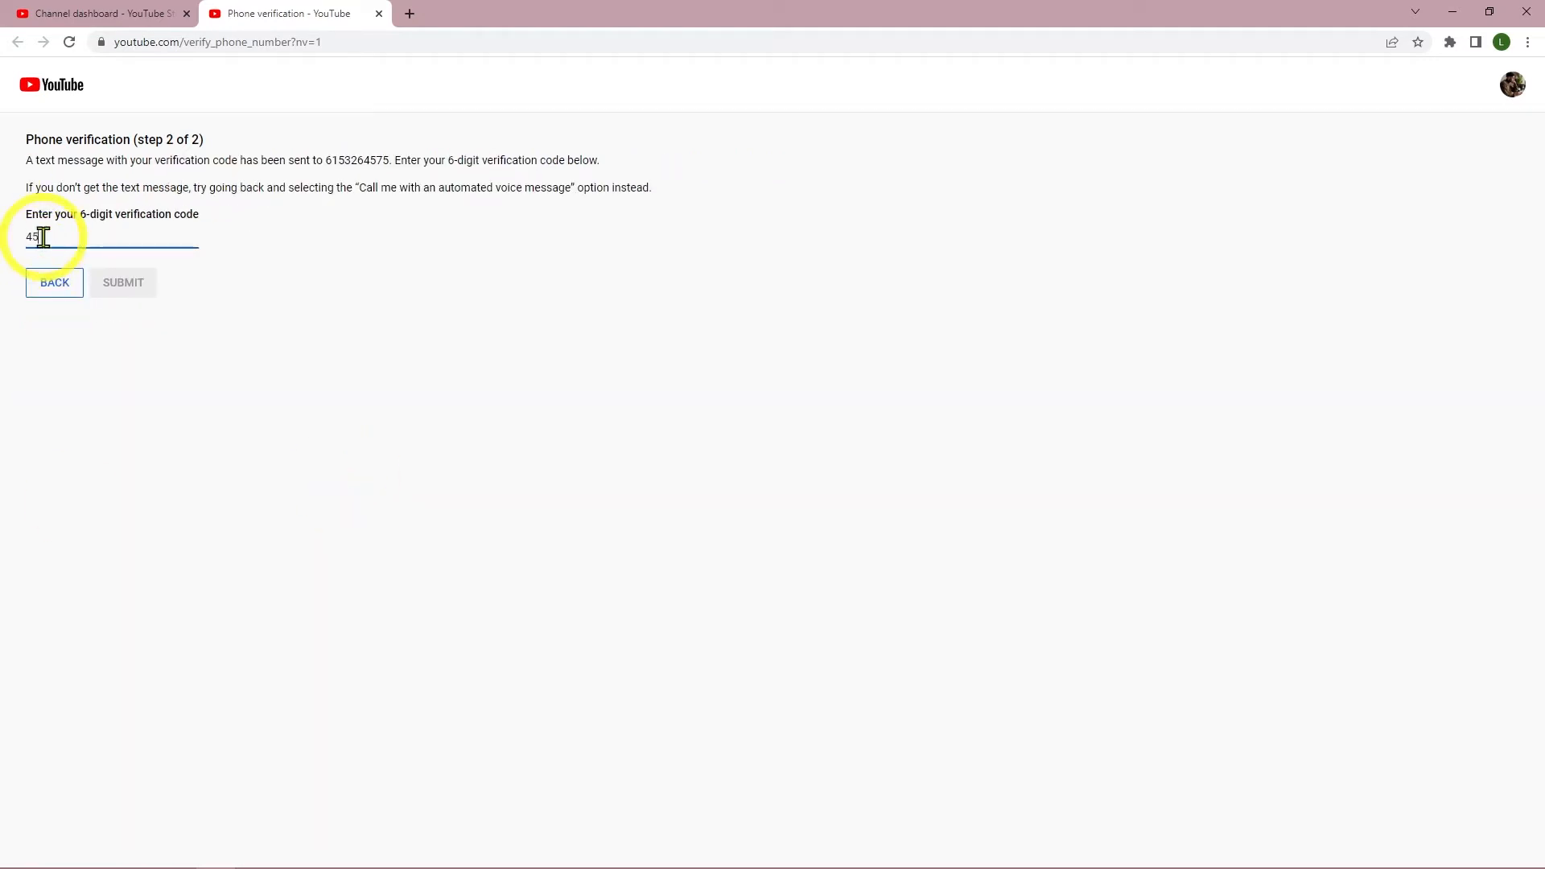
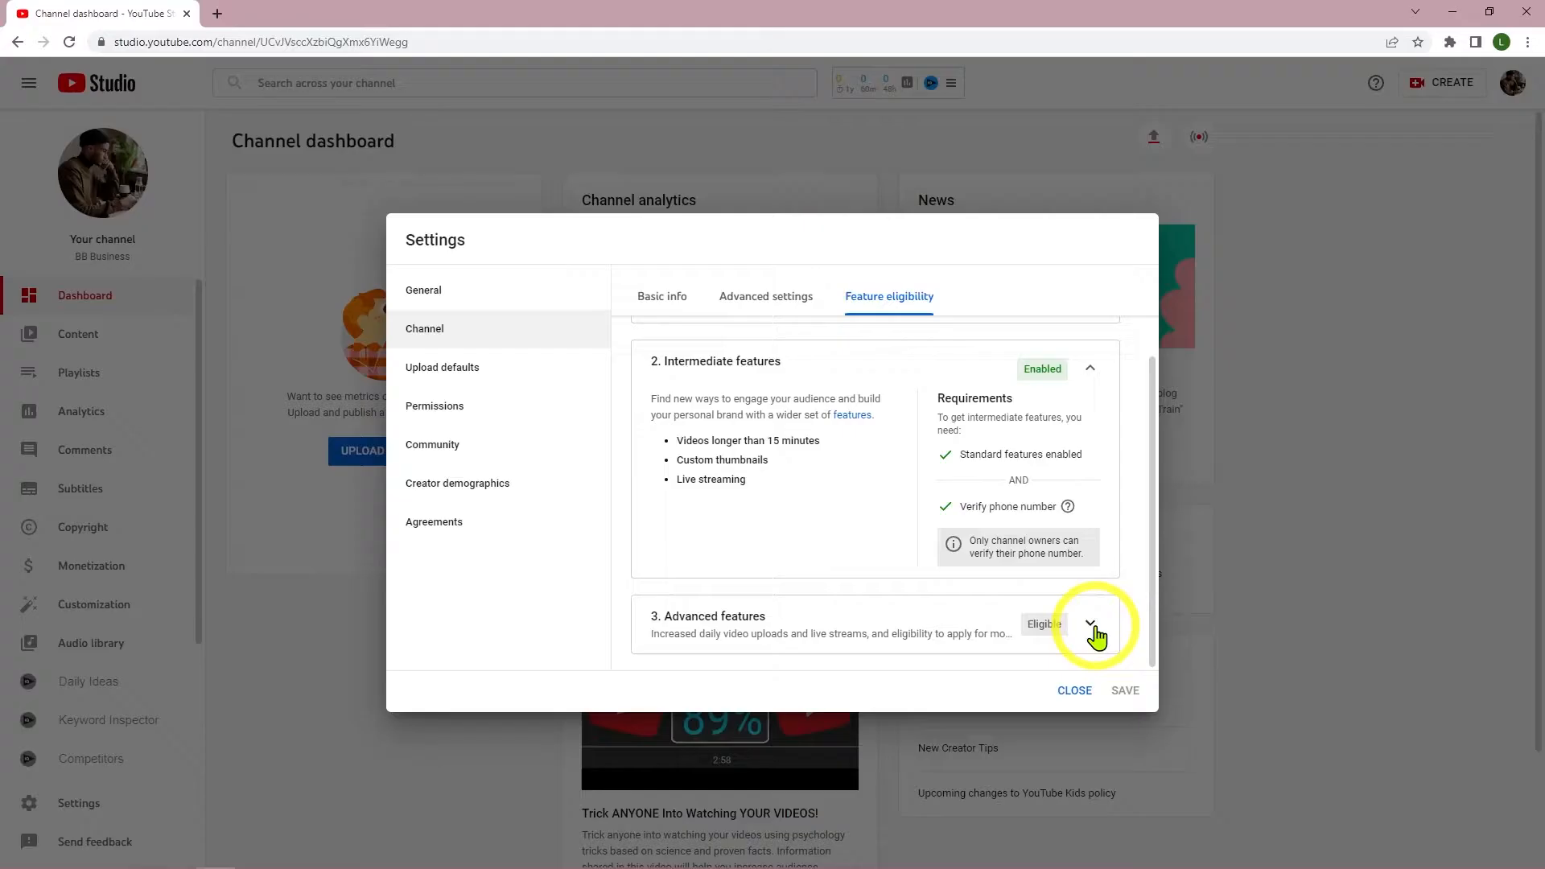
- Expand the Advanced features requirements and read through what they need
click(1091, 626)
scroll(1132, 593, down, 3)
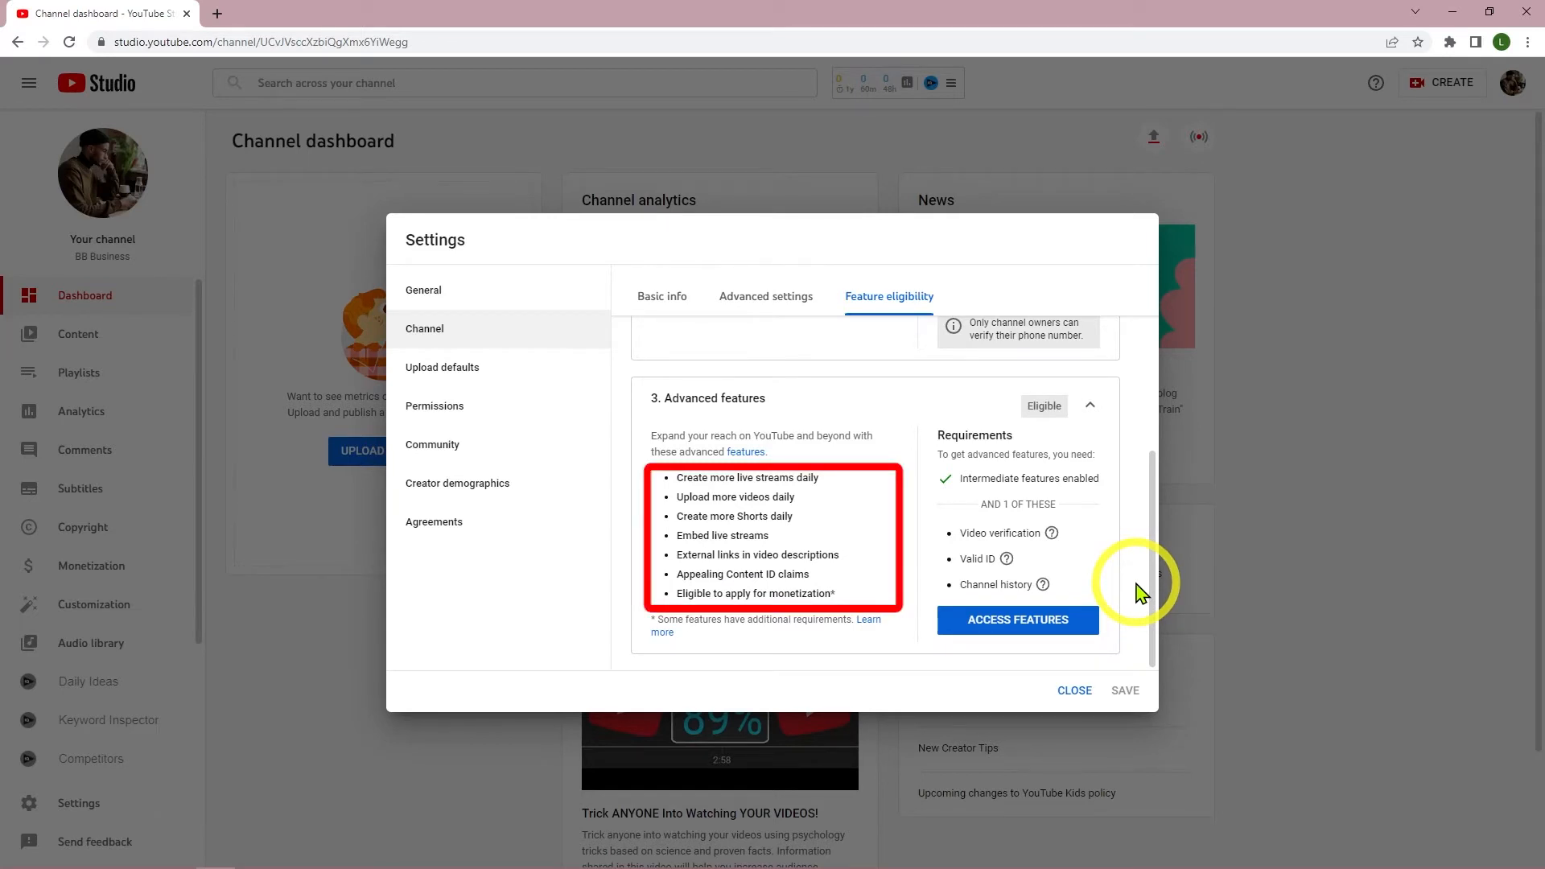
mouse_move(1049, 534)
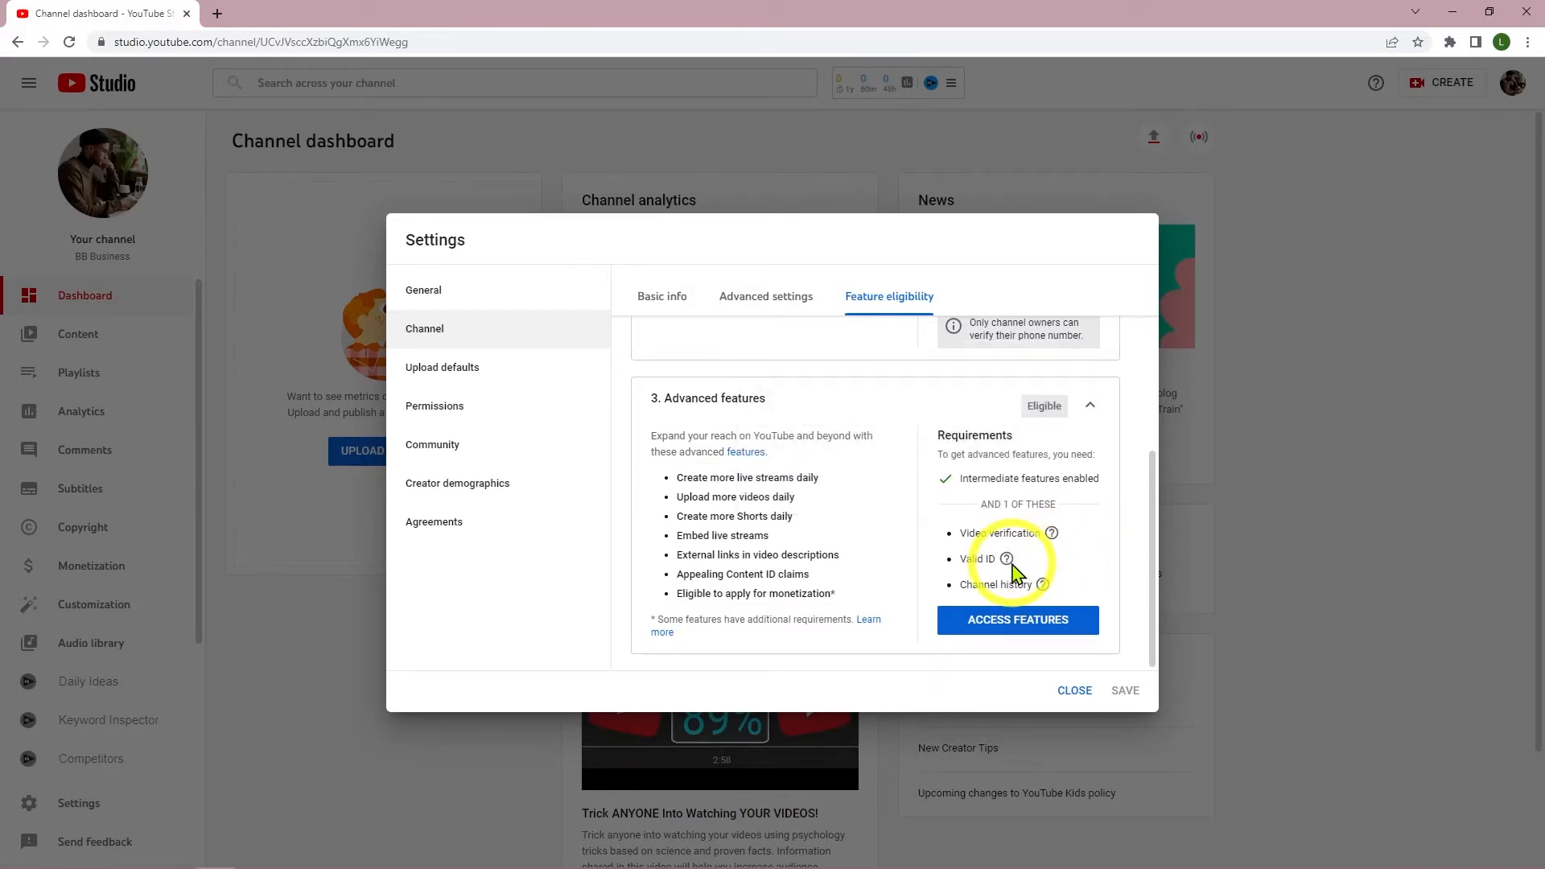
mouse_move(1007, 564)
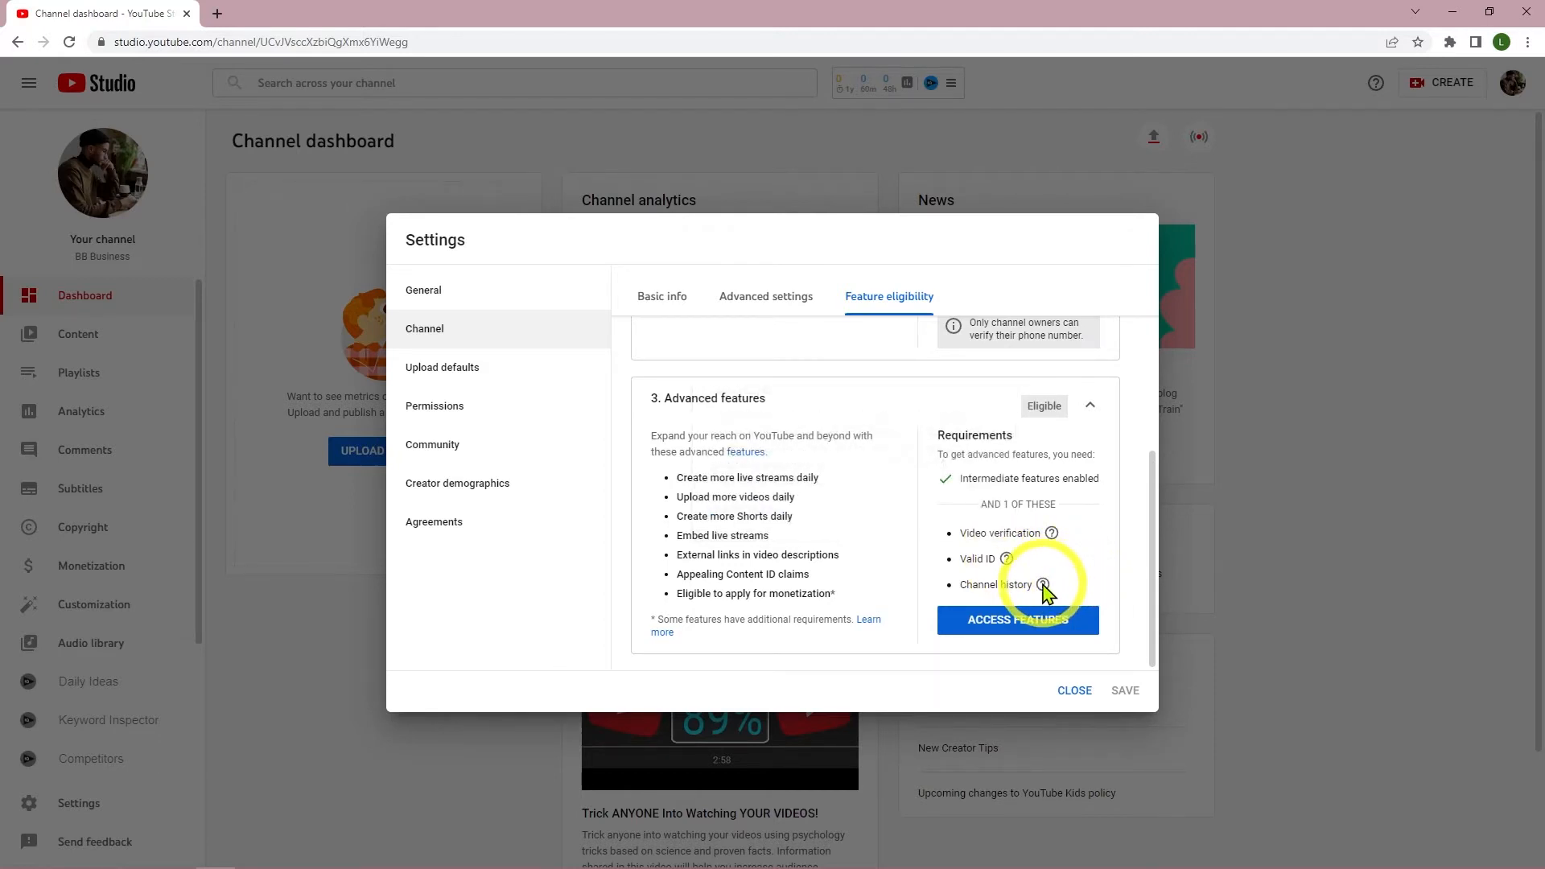
mouse_move(1044, 586)
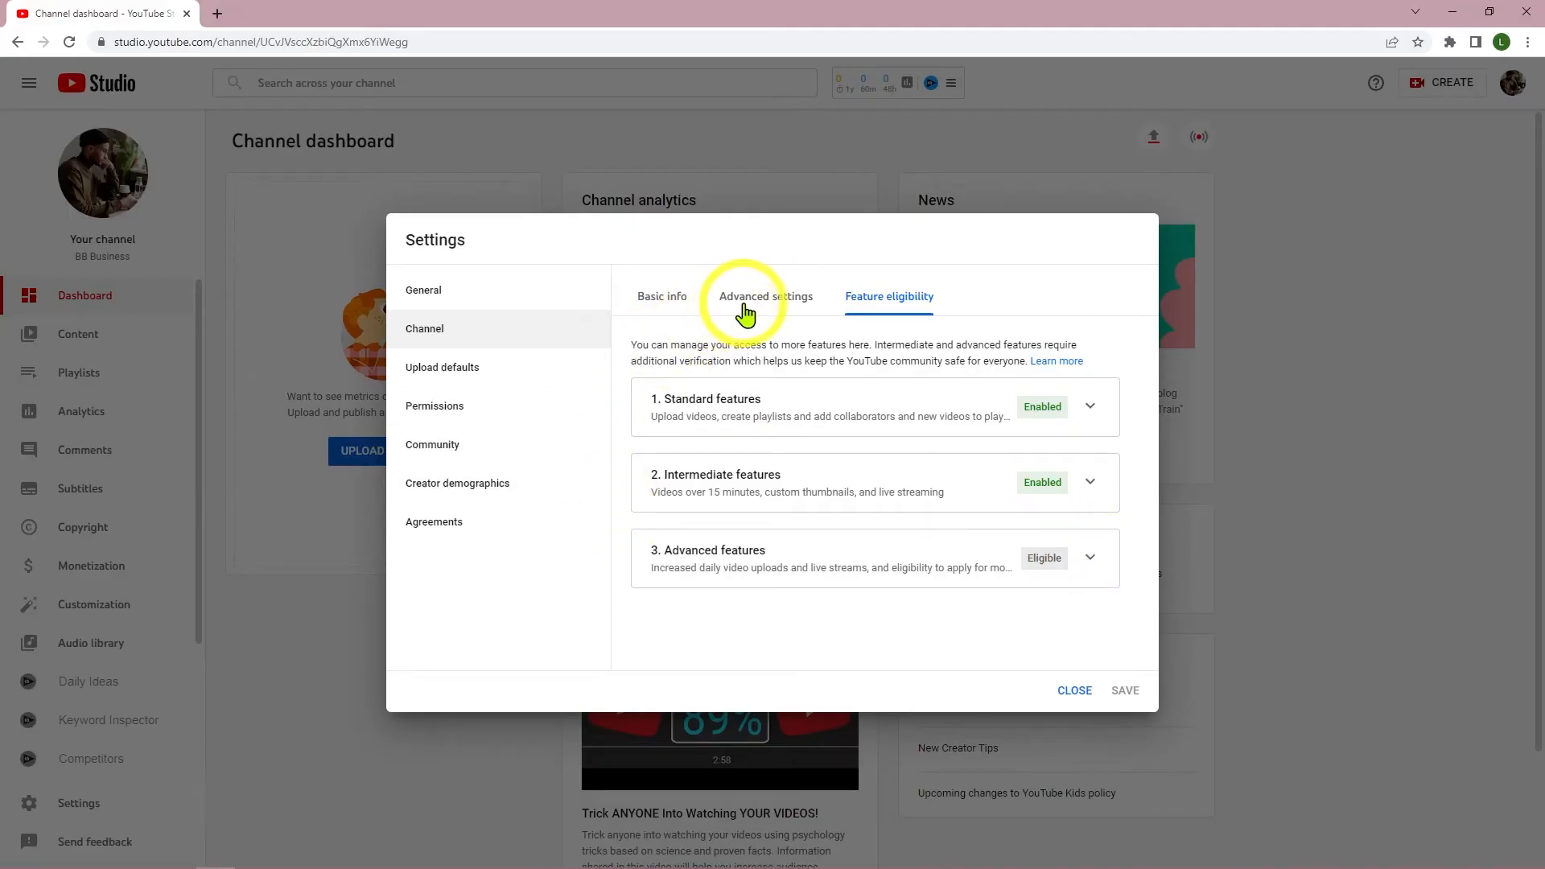
- Set the channel's country of residence to United States in Basic info
click(742, 313)
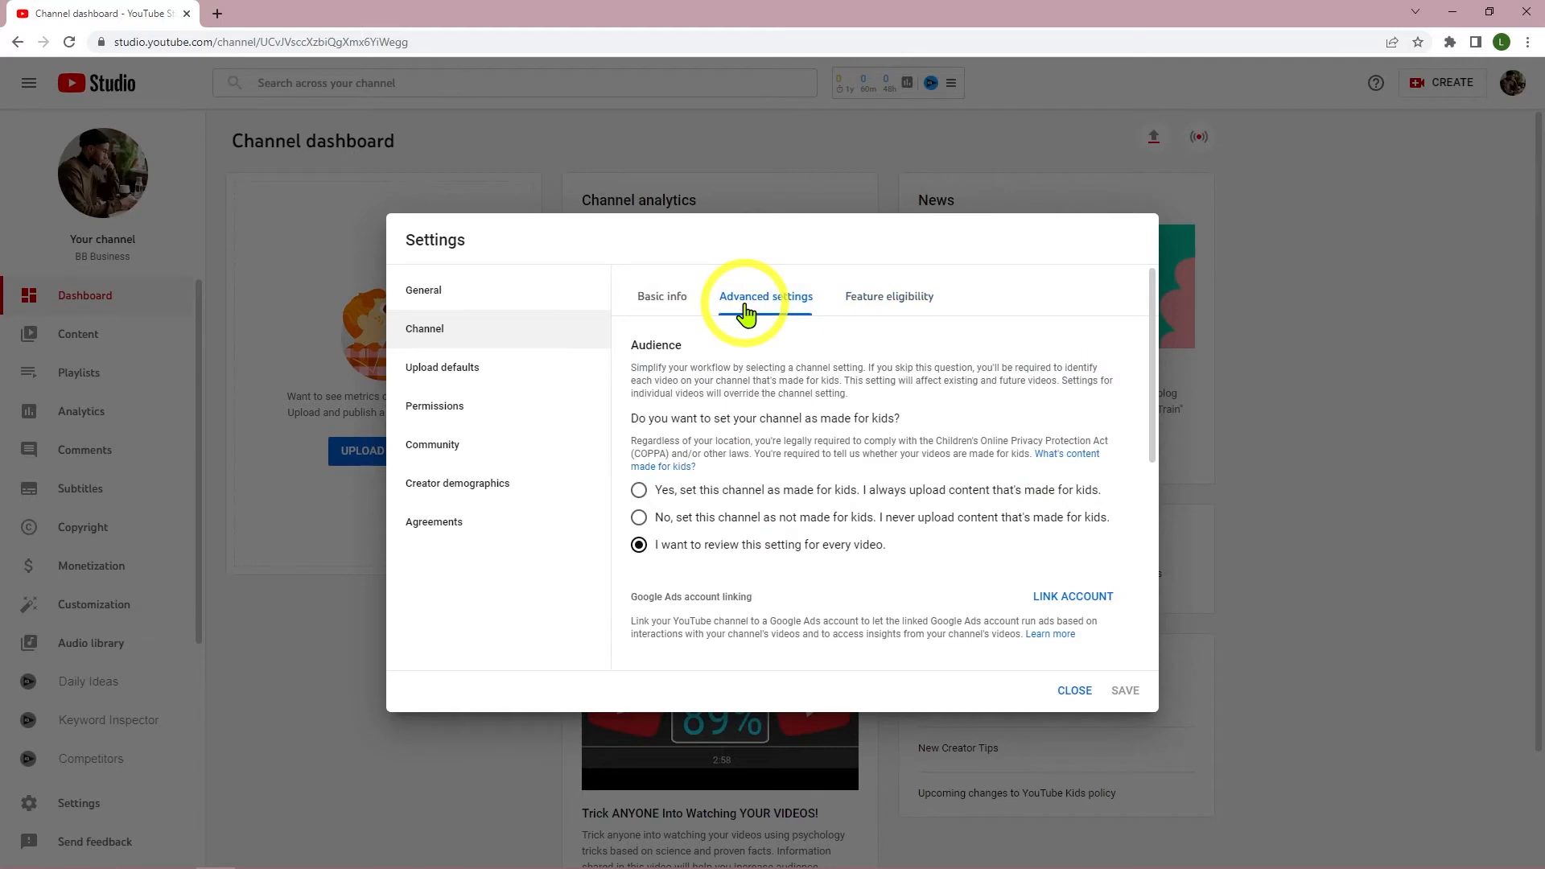
click(420, 292)
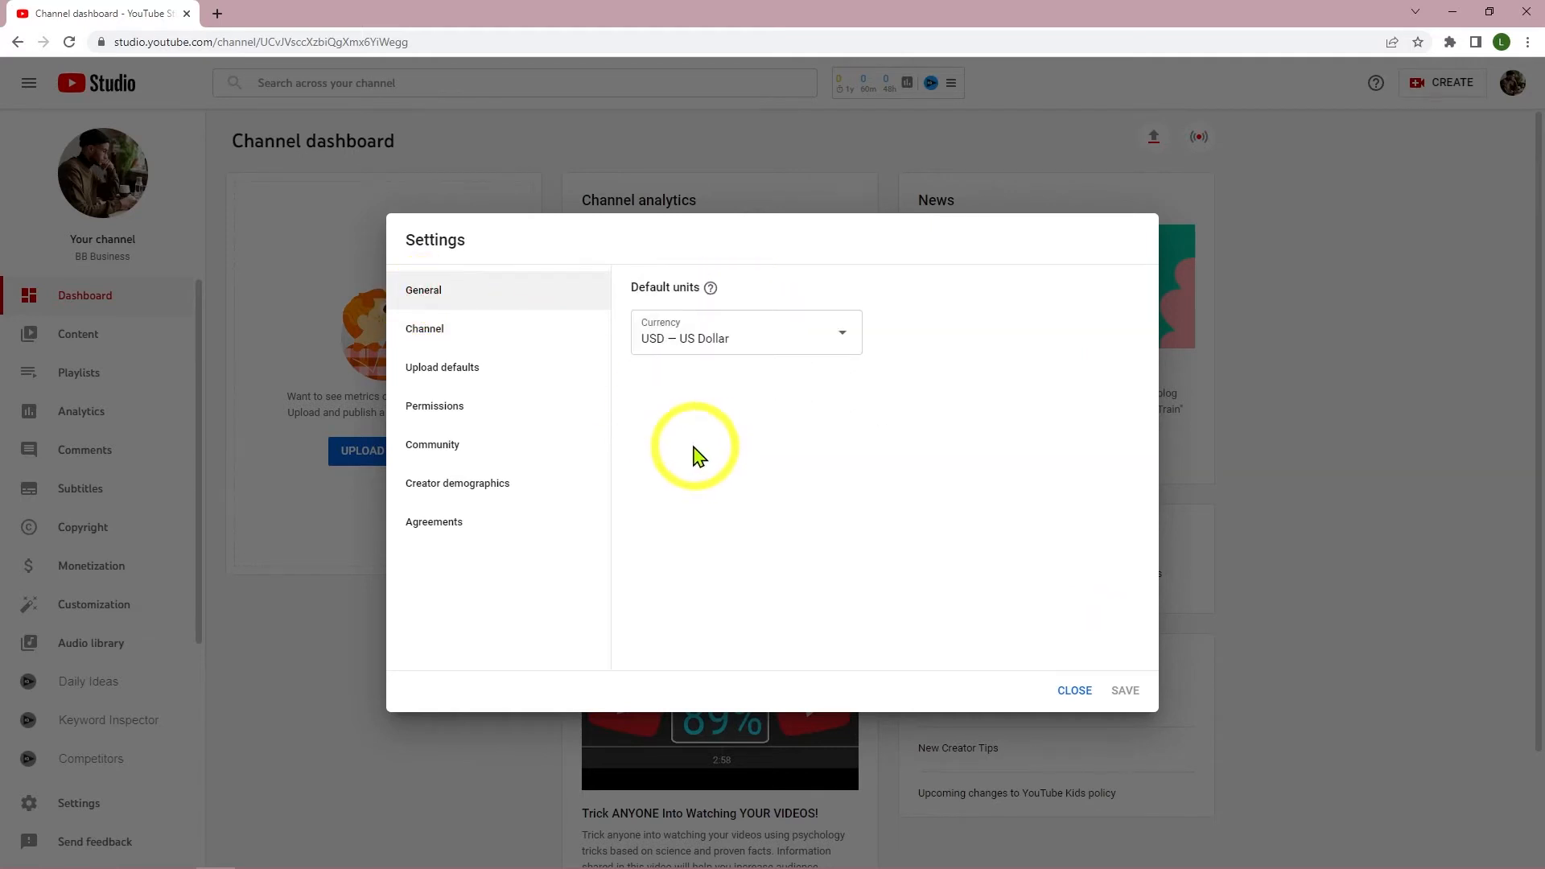
click(439, 331)
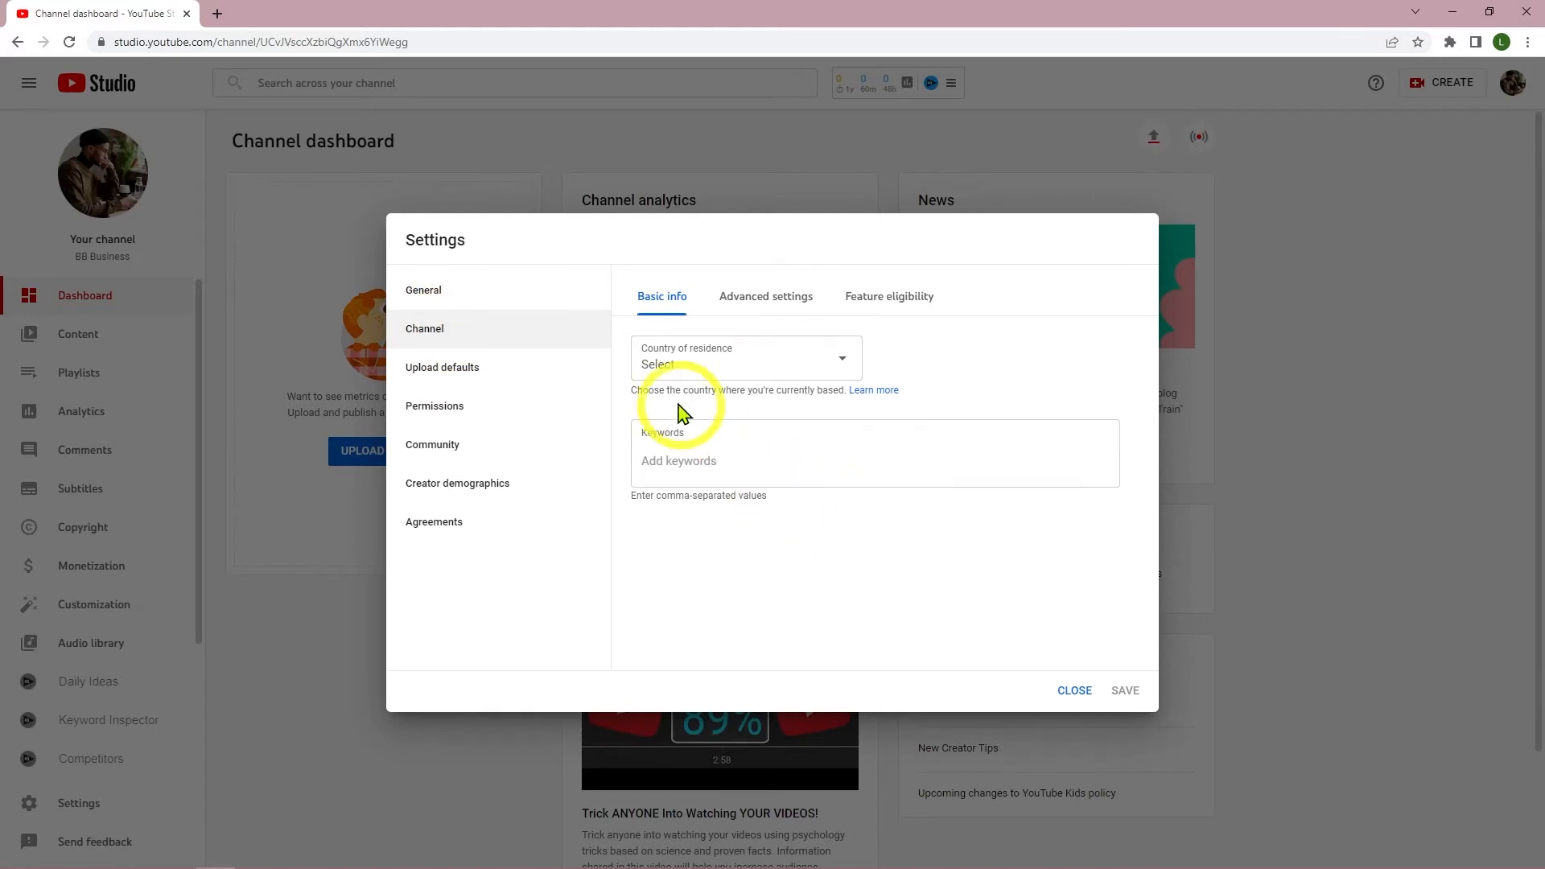
click(815, 354)
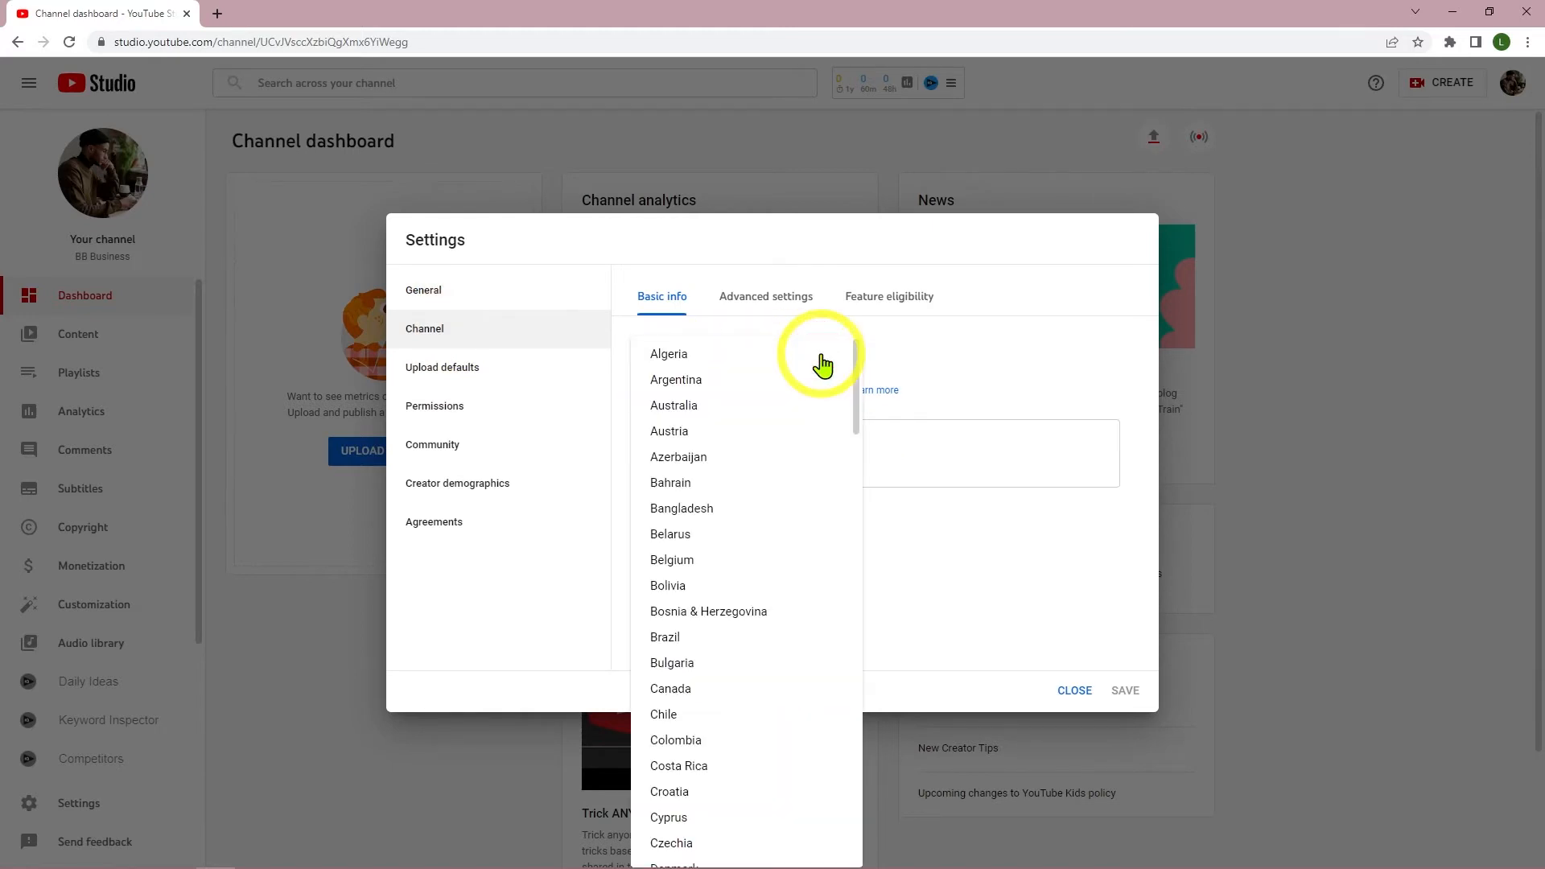
drag(856, 390, 842, 834)
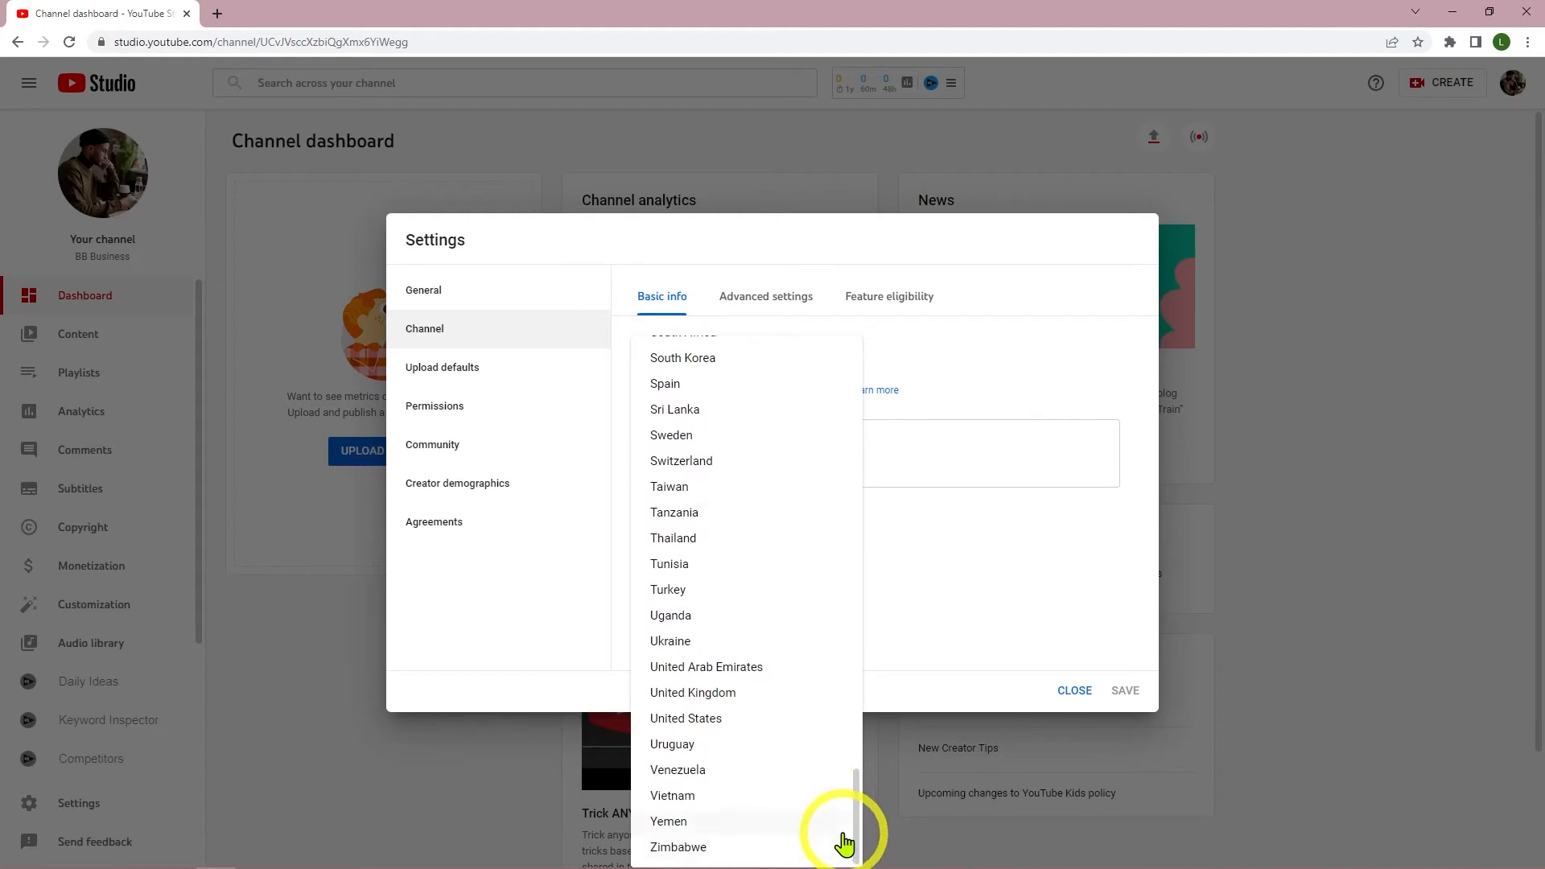
click(756, 738)
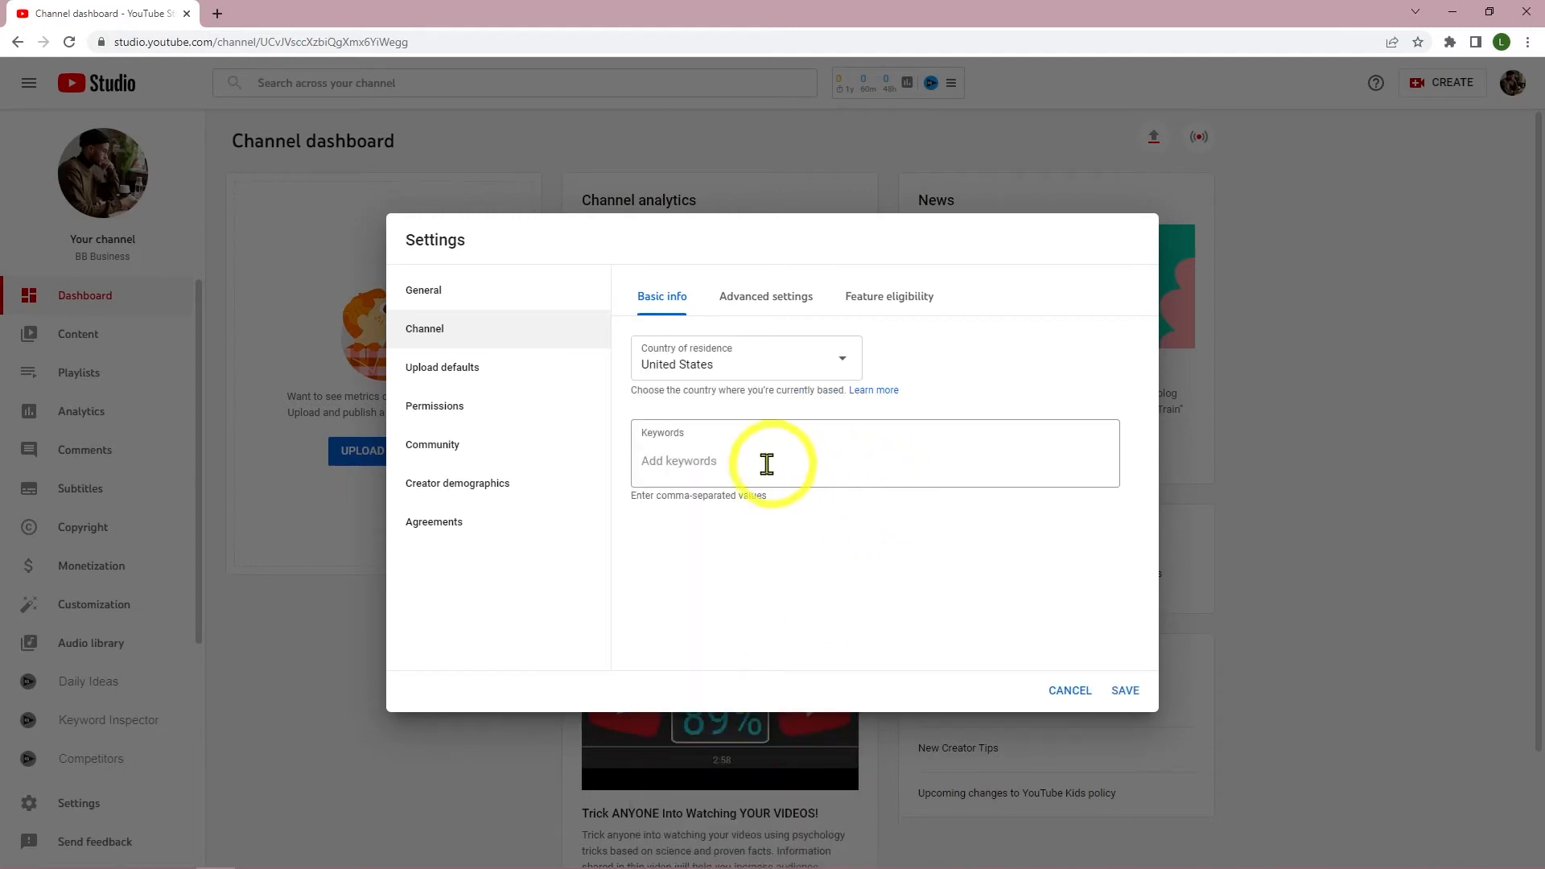
- Add channel keywords Online business, Social media and digital marketing
click(737, 465)
text(Online business)
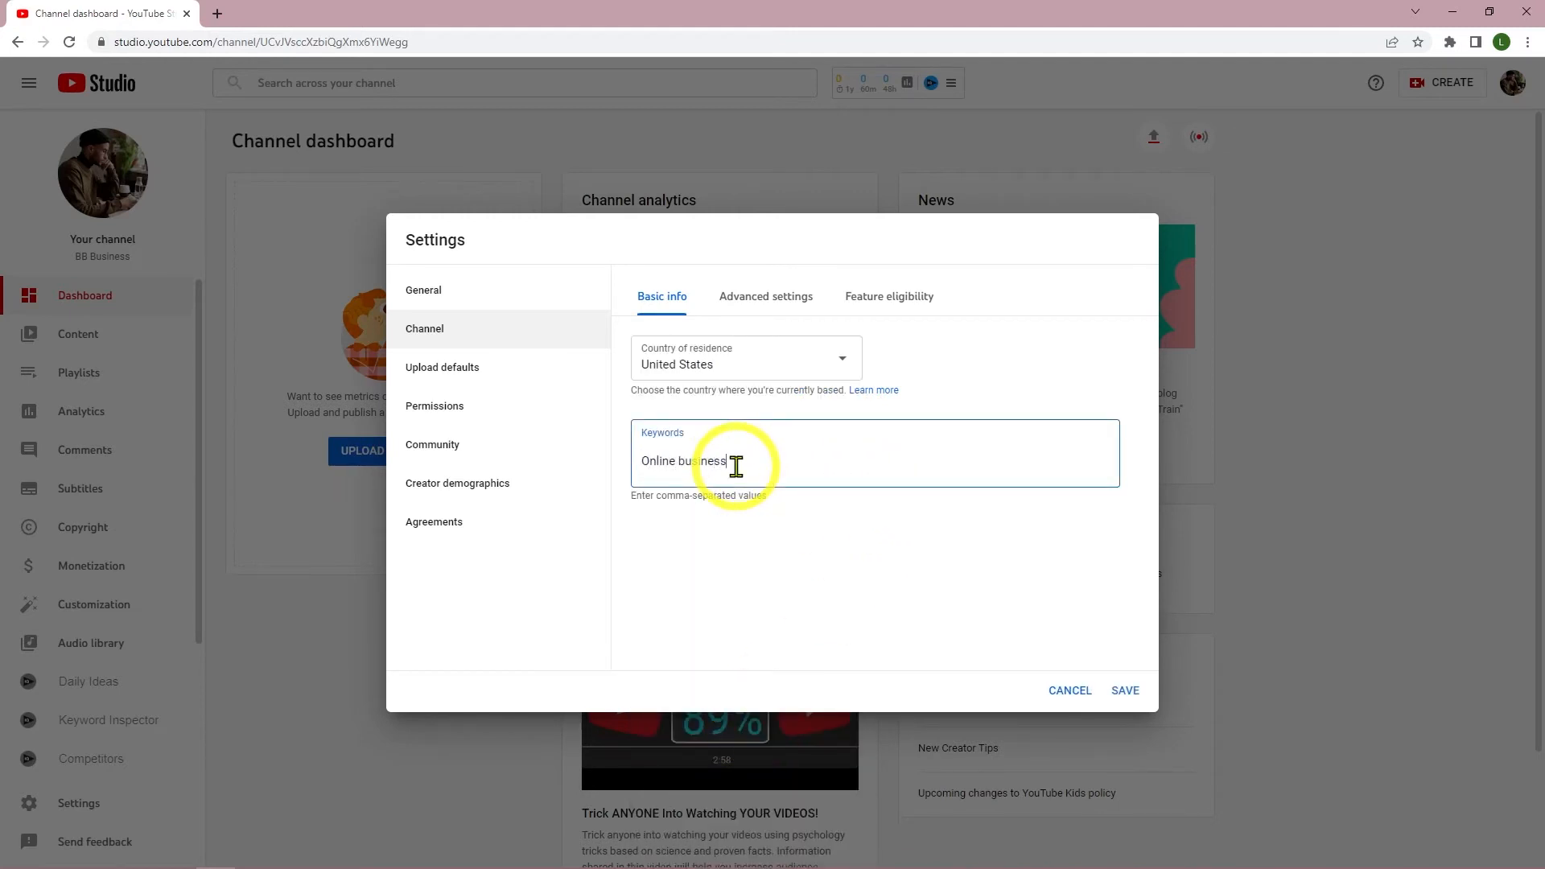
text(,)
key(BackSpace)
key(BackSpace)
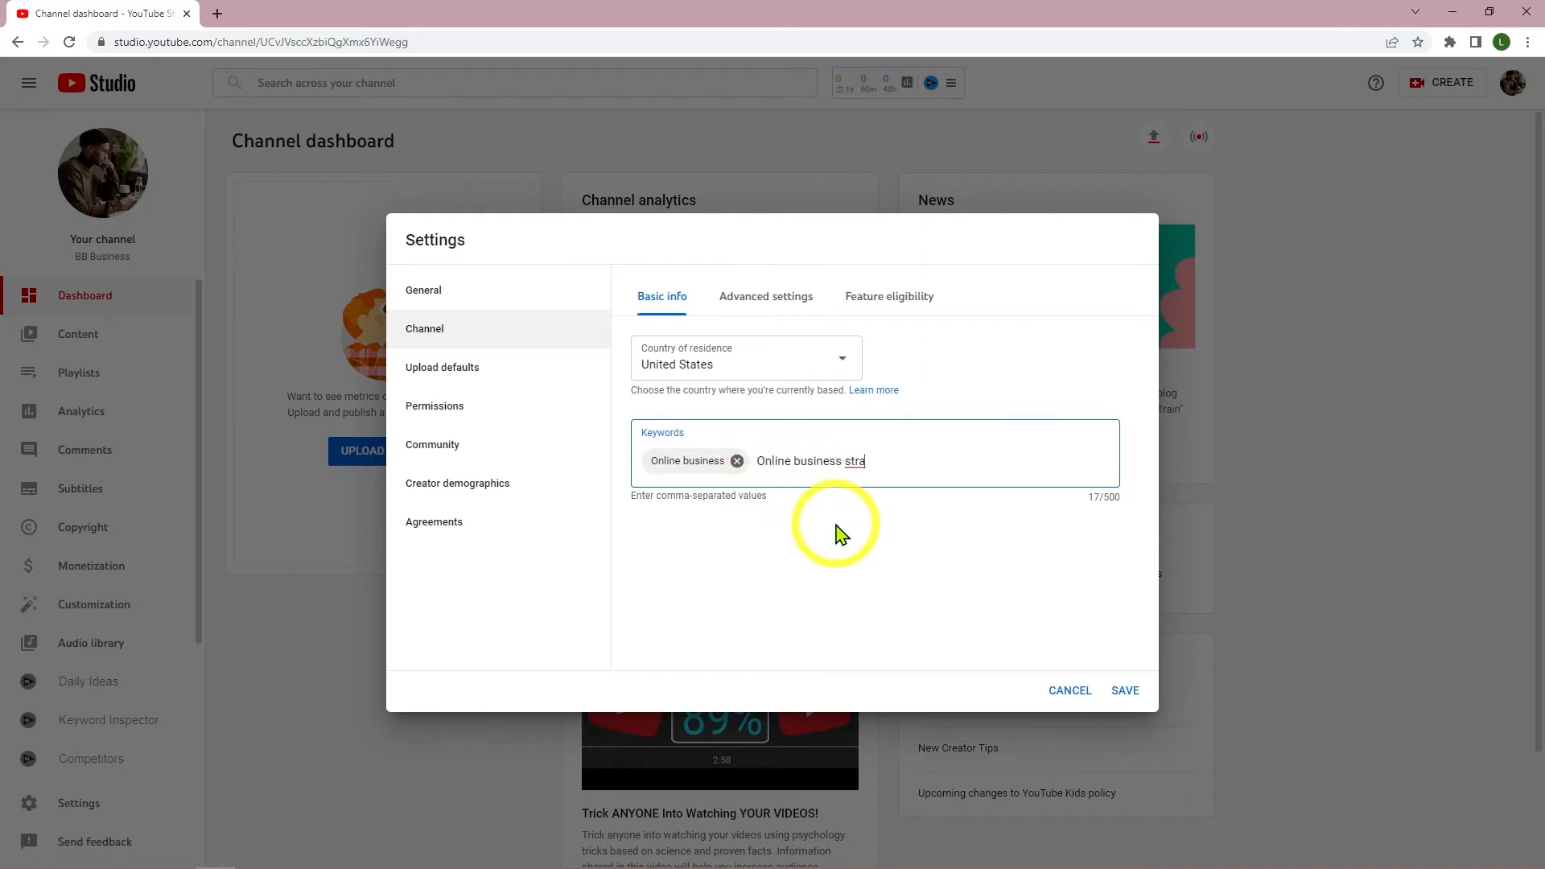
text(,)
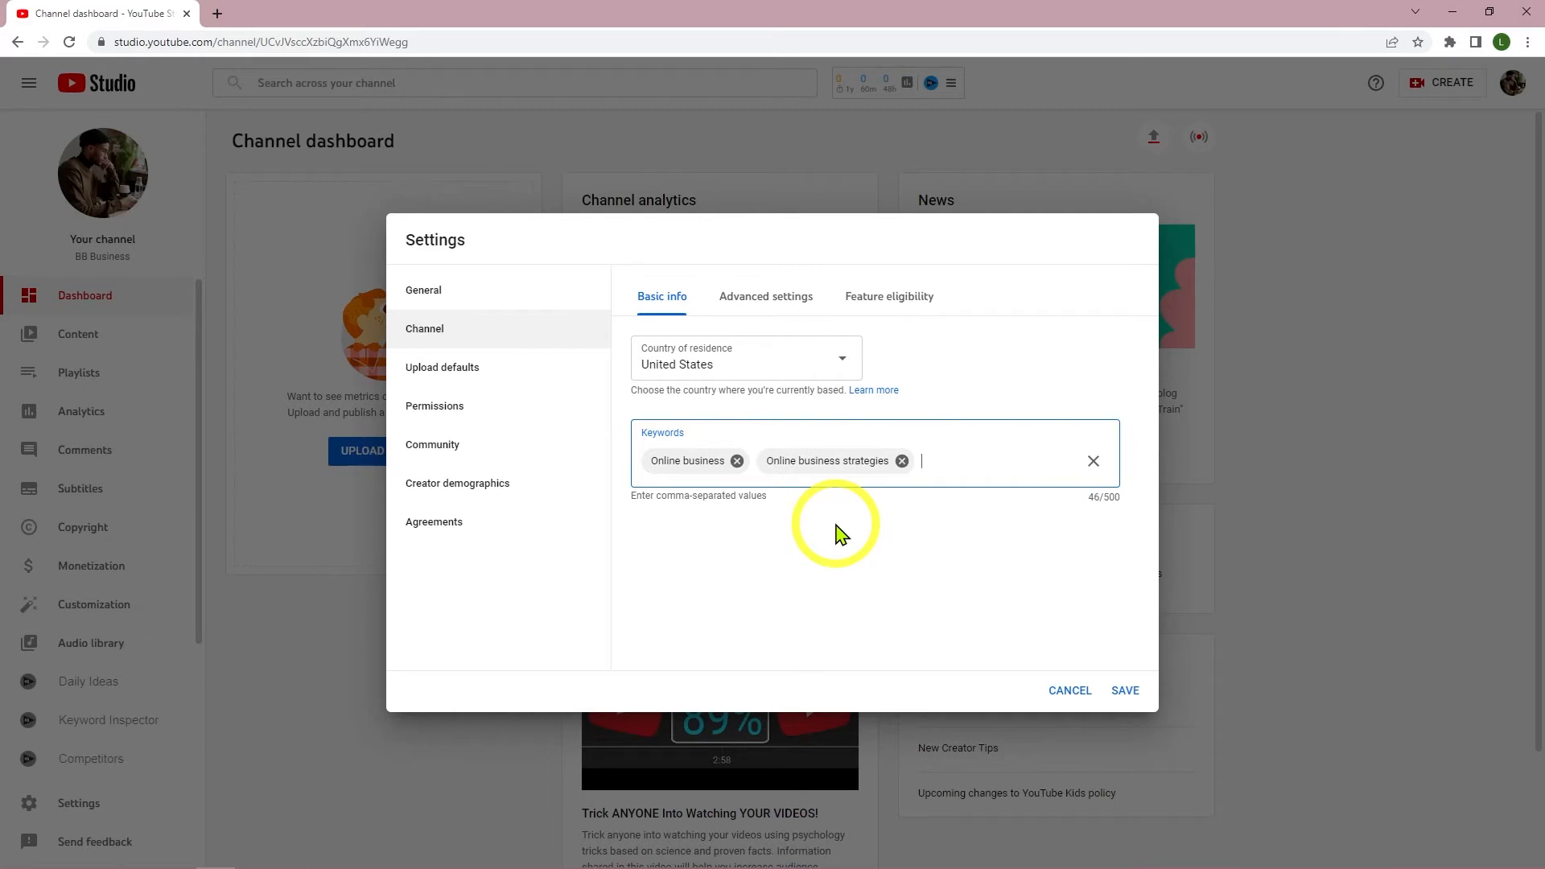
text(Social media)
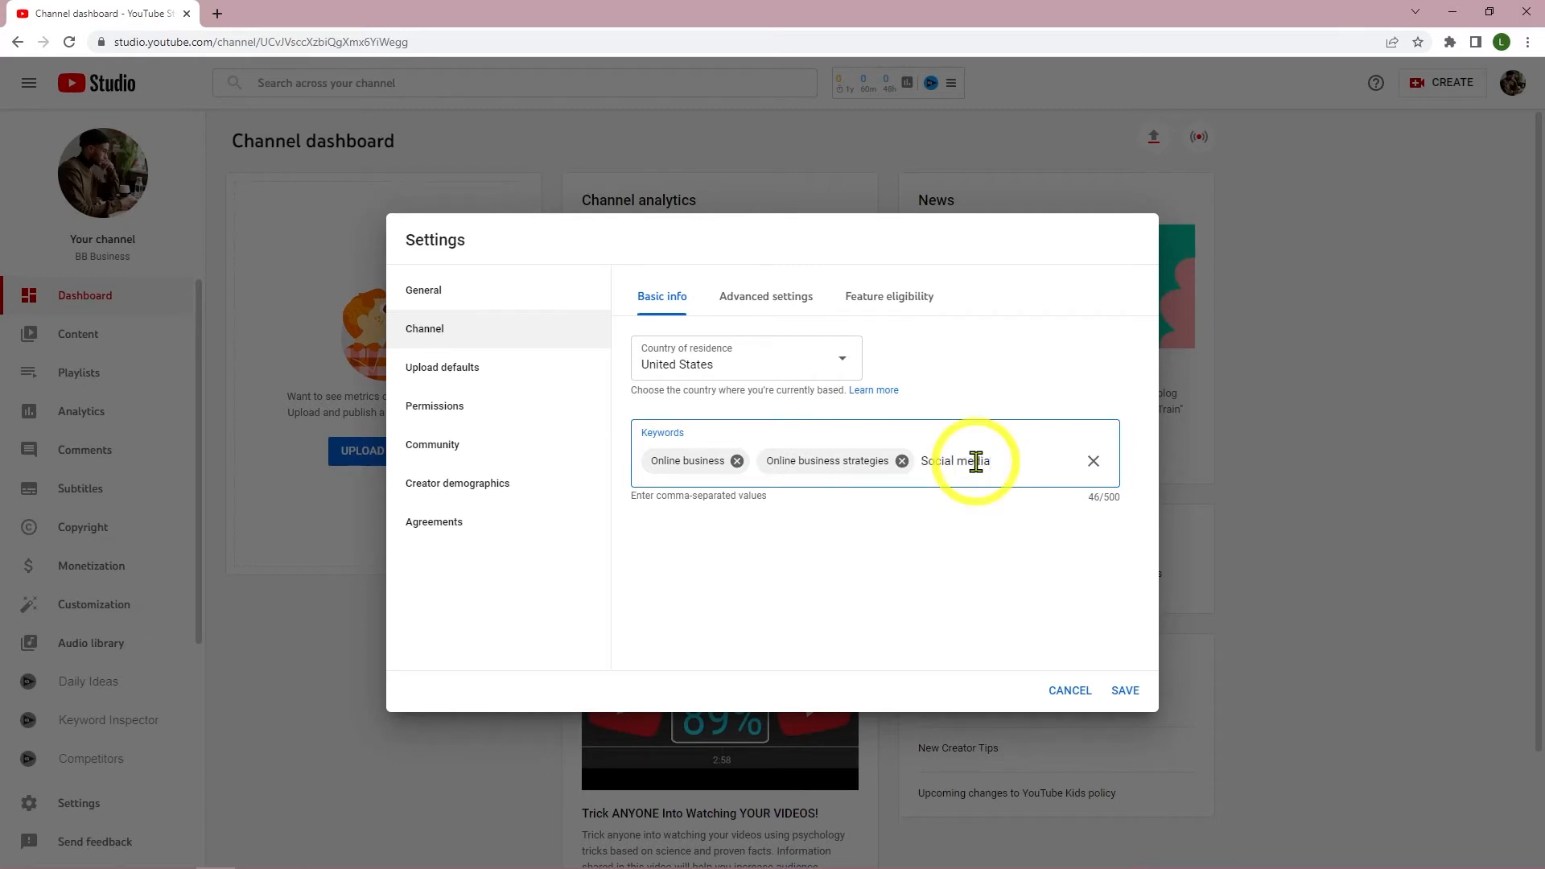
text(,)
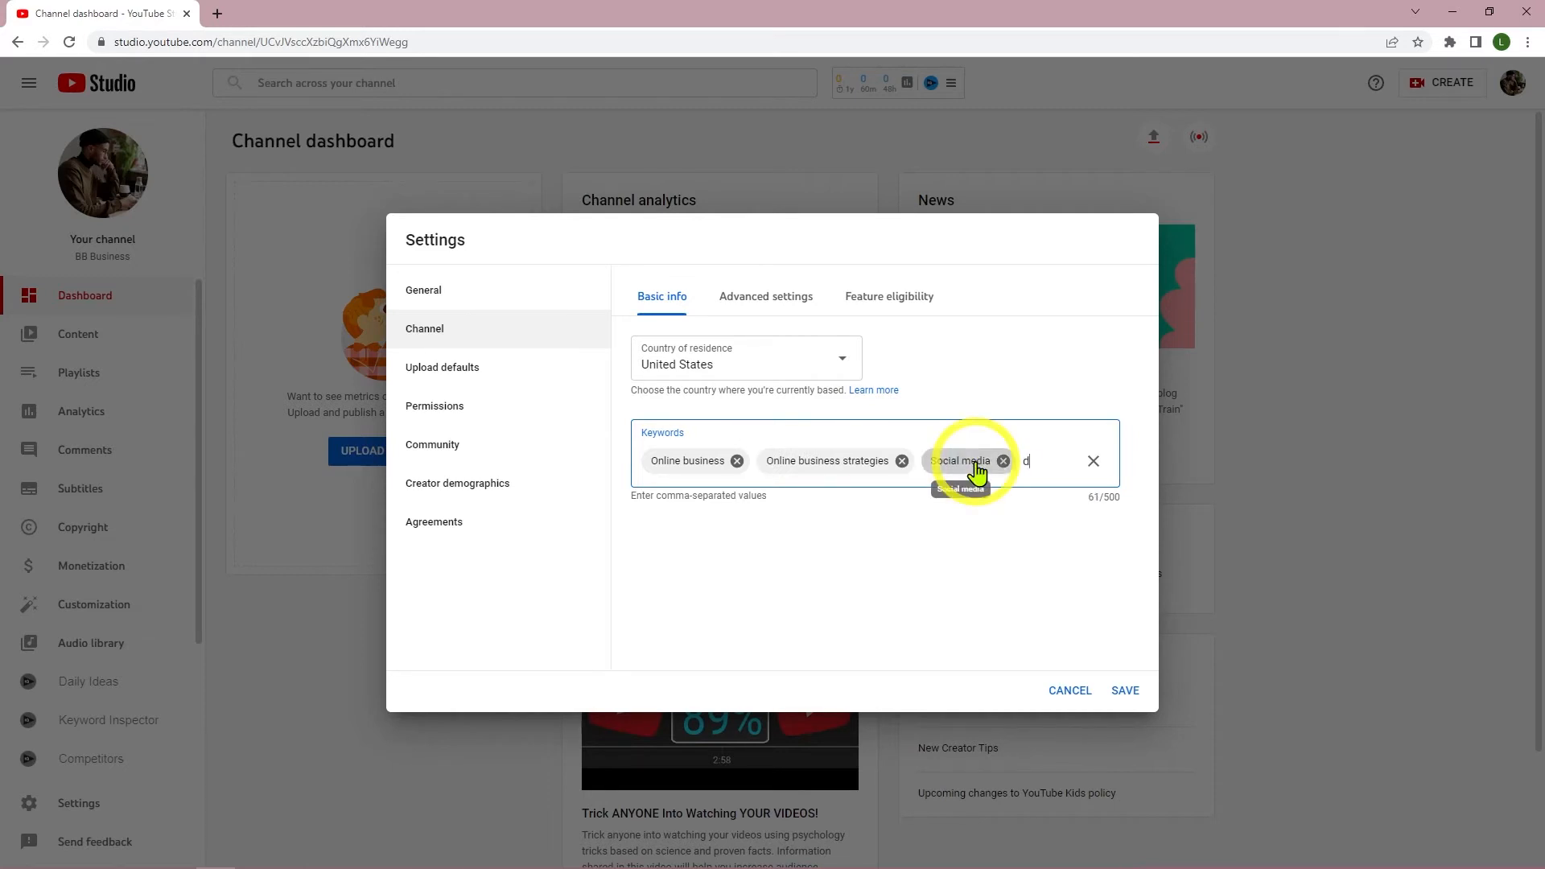
text(digital marketing,)
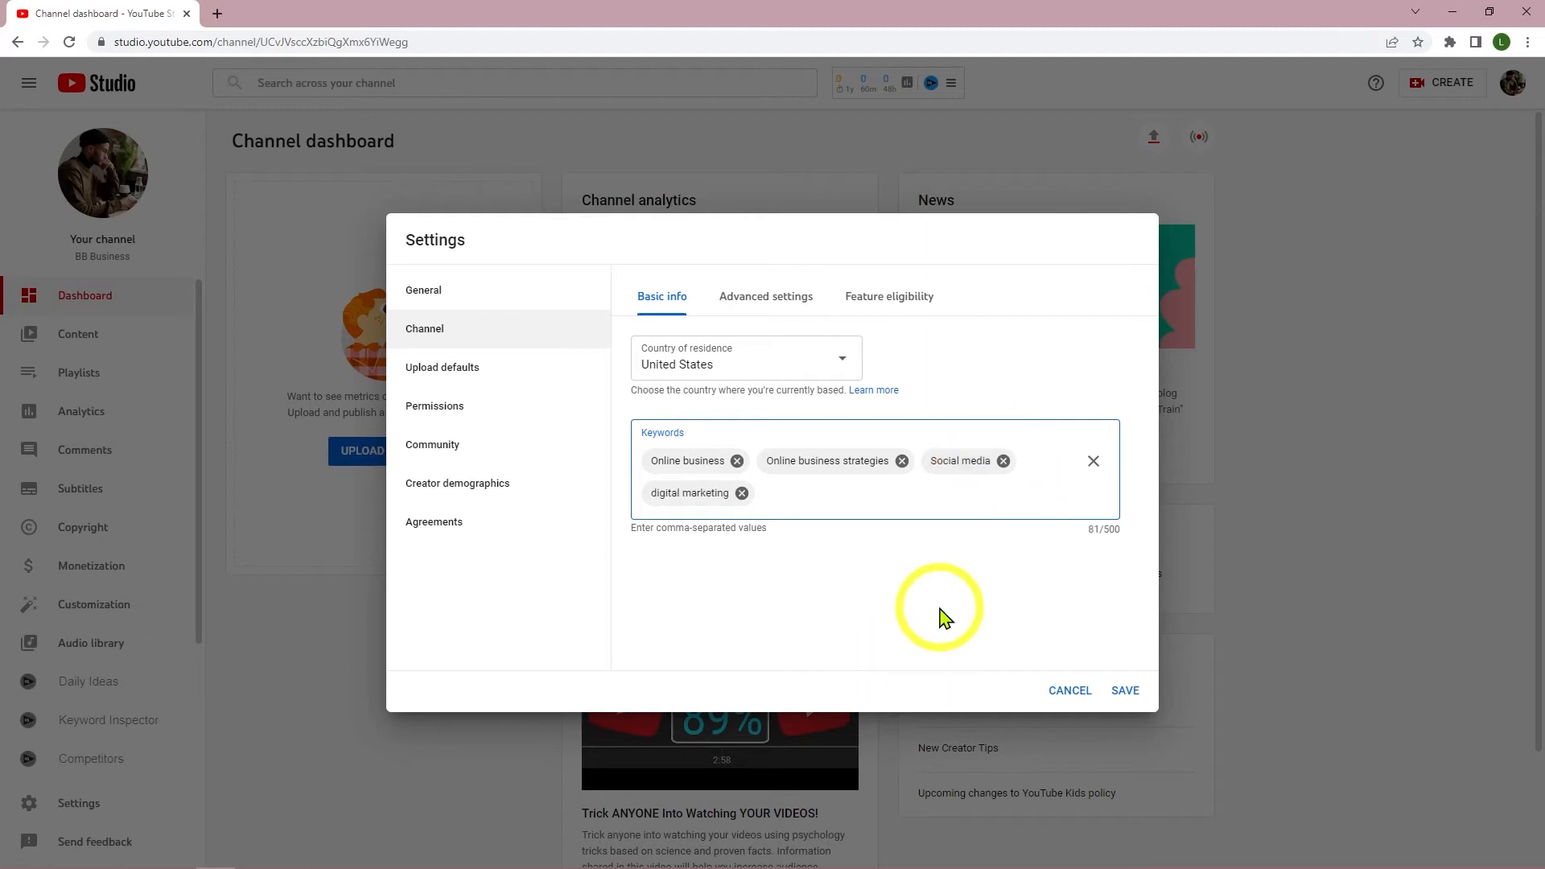
- Set the channel audience to not made for kids and begin linking a Google Ads account
click(746, 307)
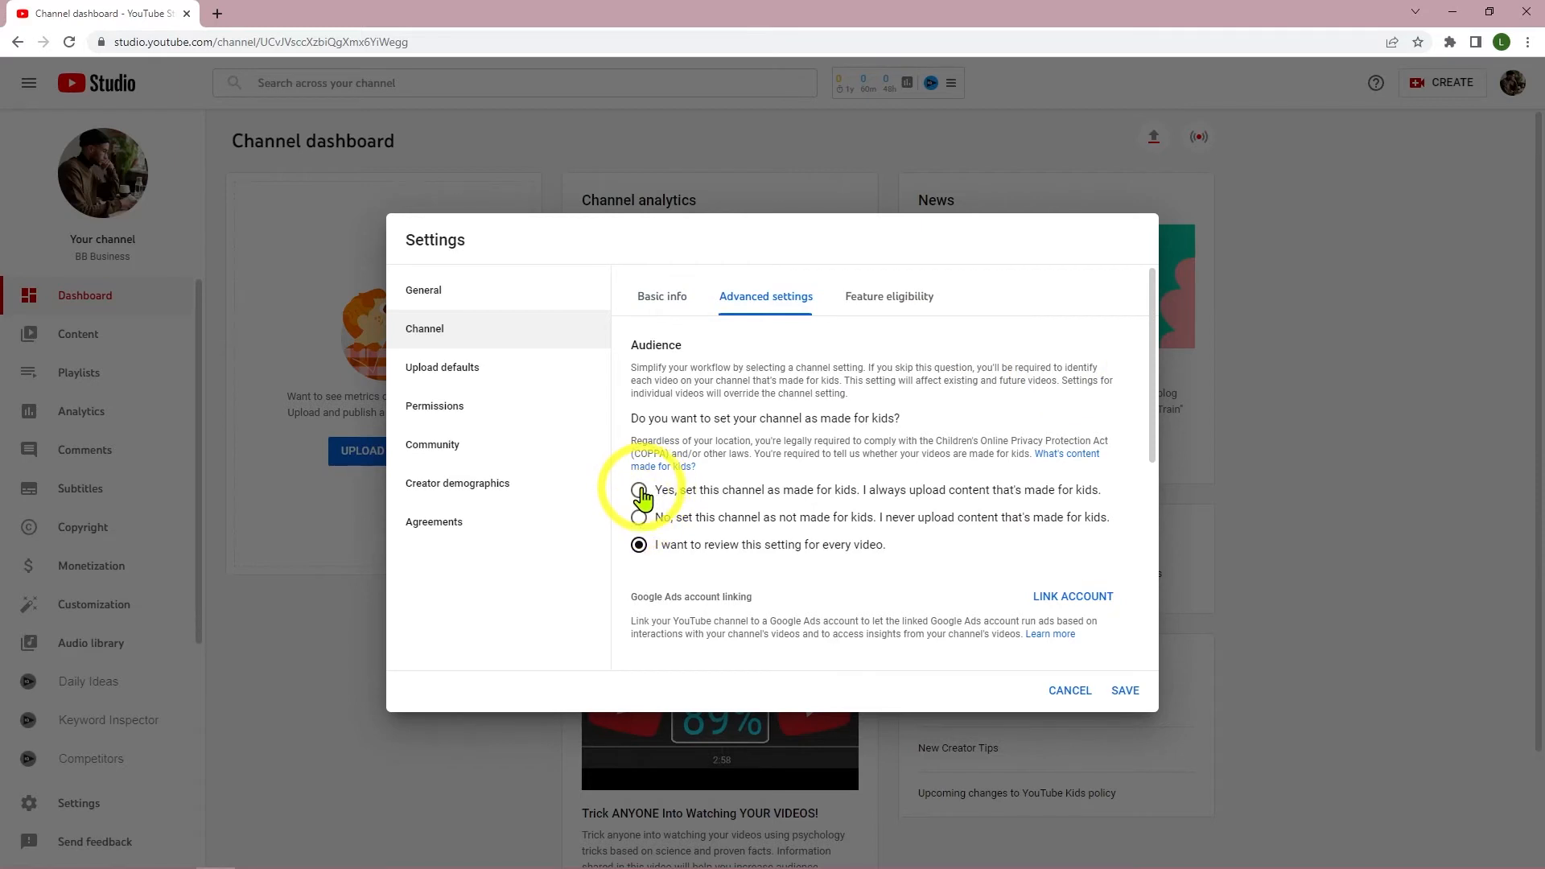
click(640, 517)
click(1061, 602)
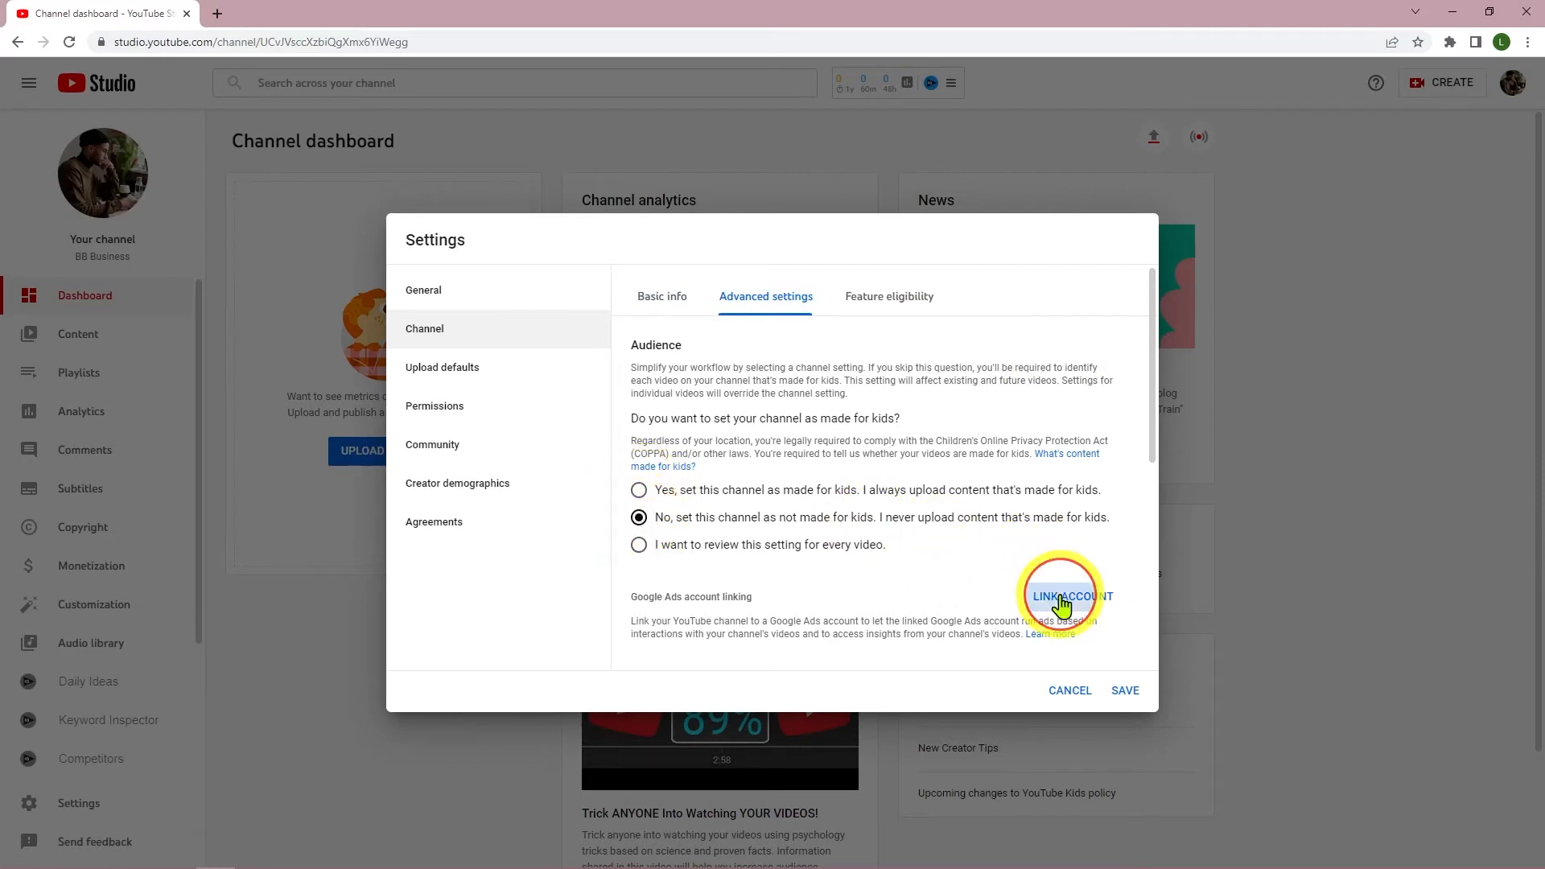
scroll(1114, 665, down, 3)
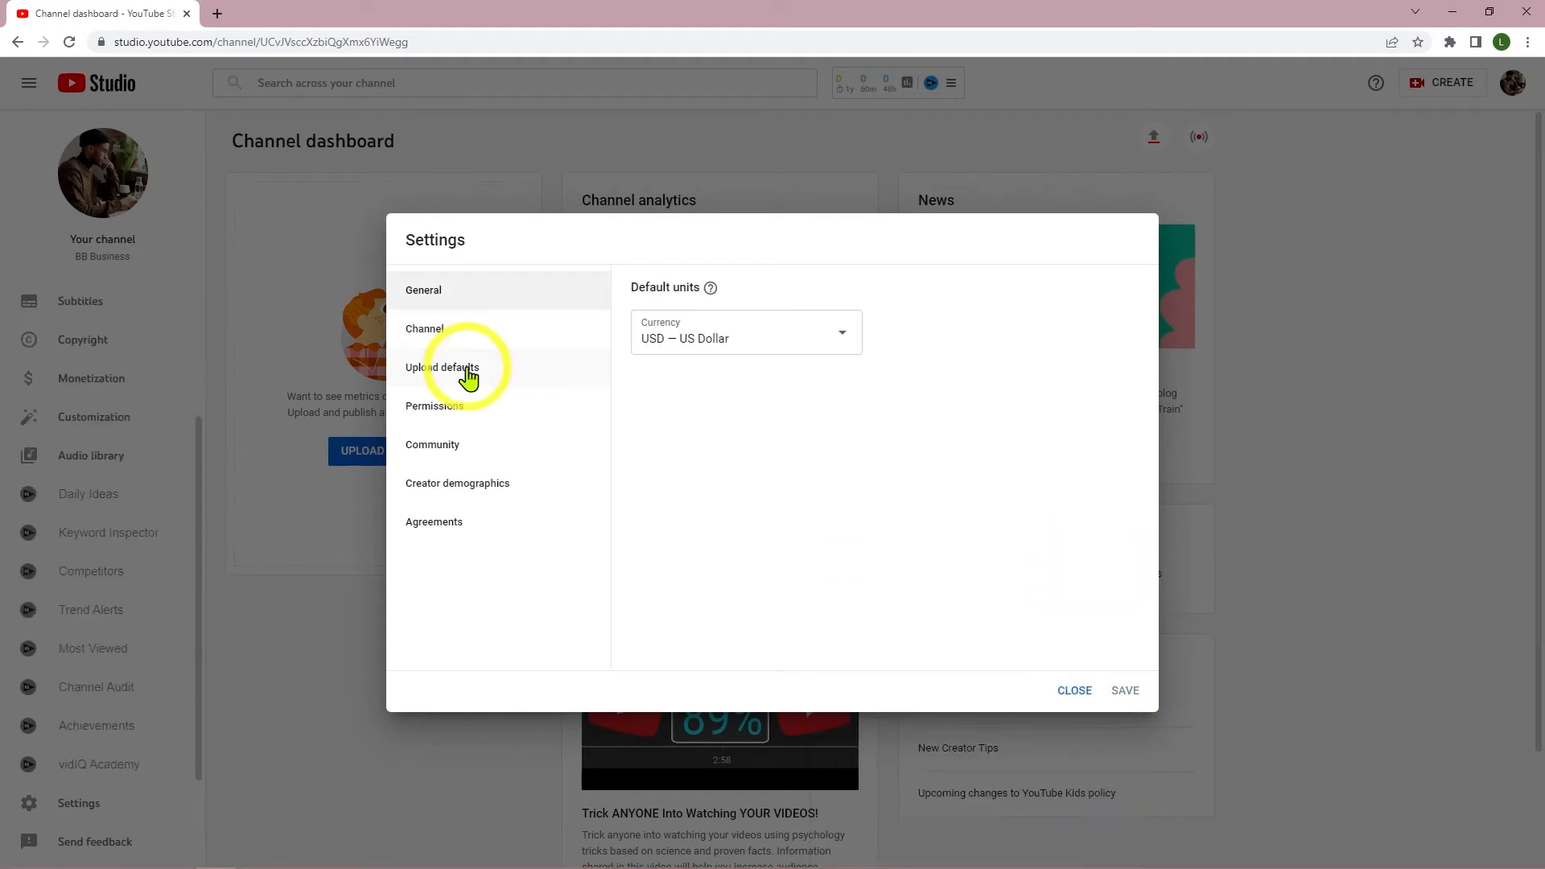
- Set upload defaults to Public visibility with the default tag 'online business'
click(467, 372)
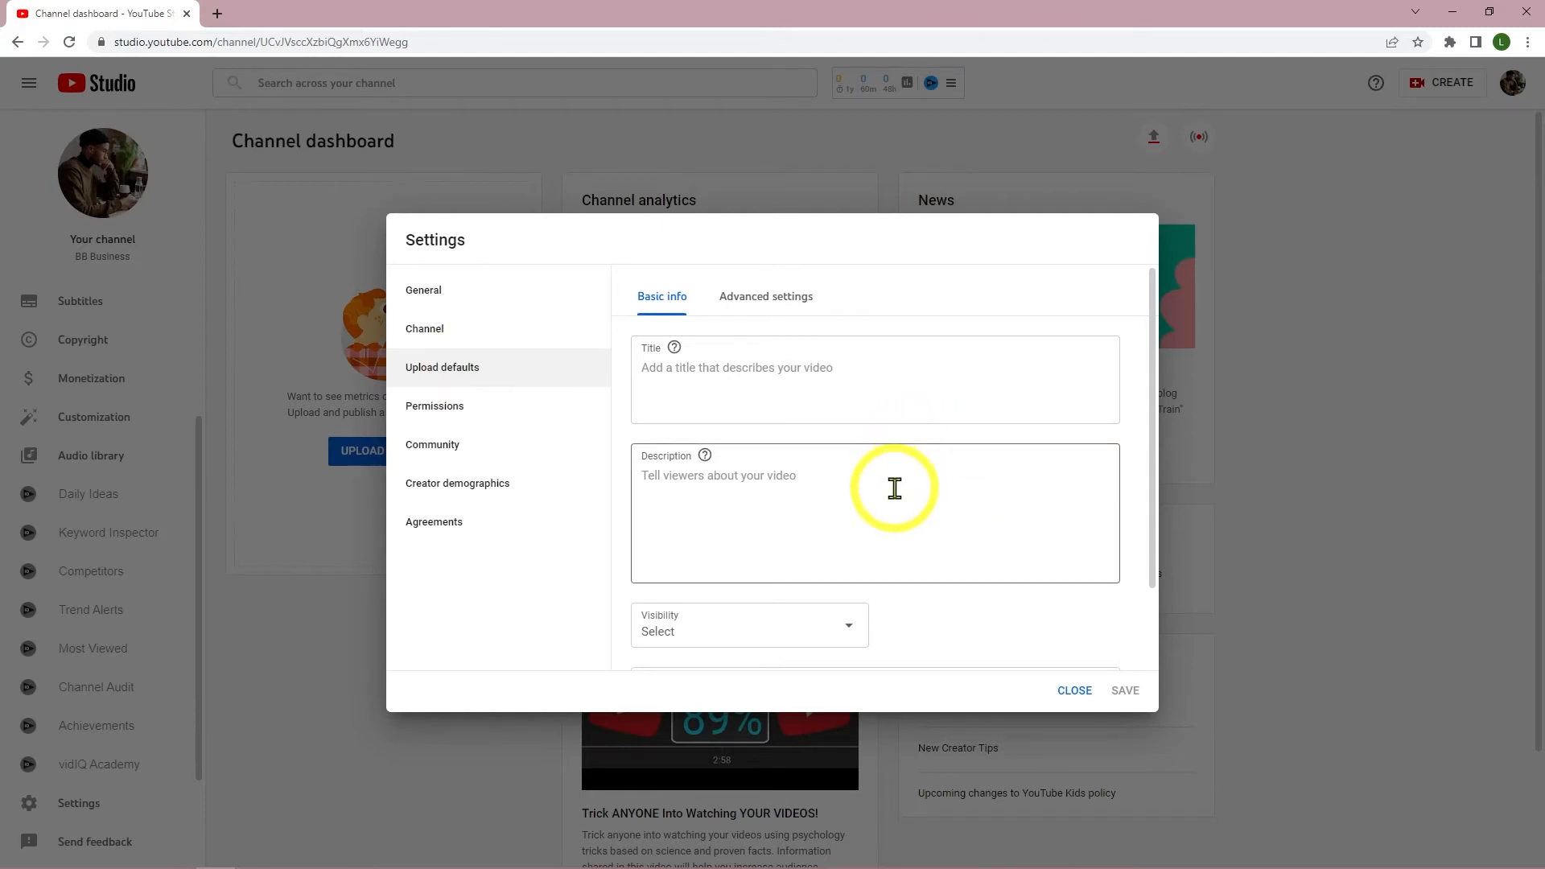
scroll(894, 488, down, 1)
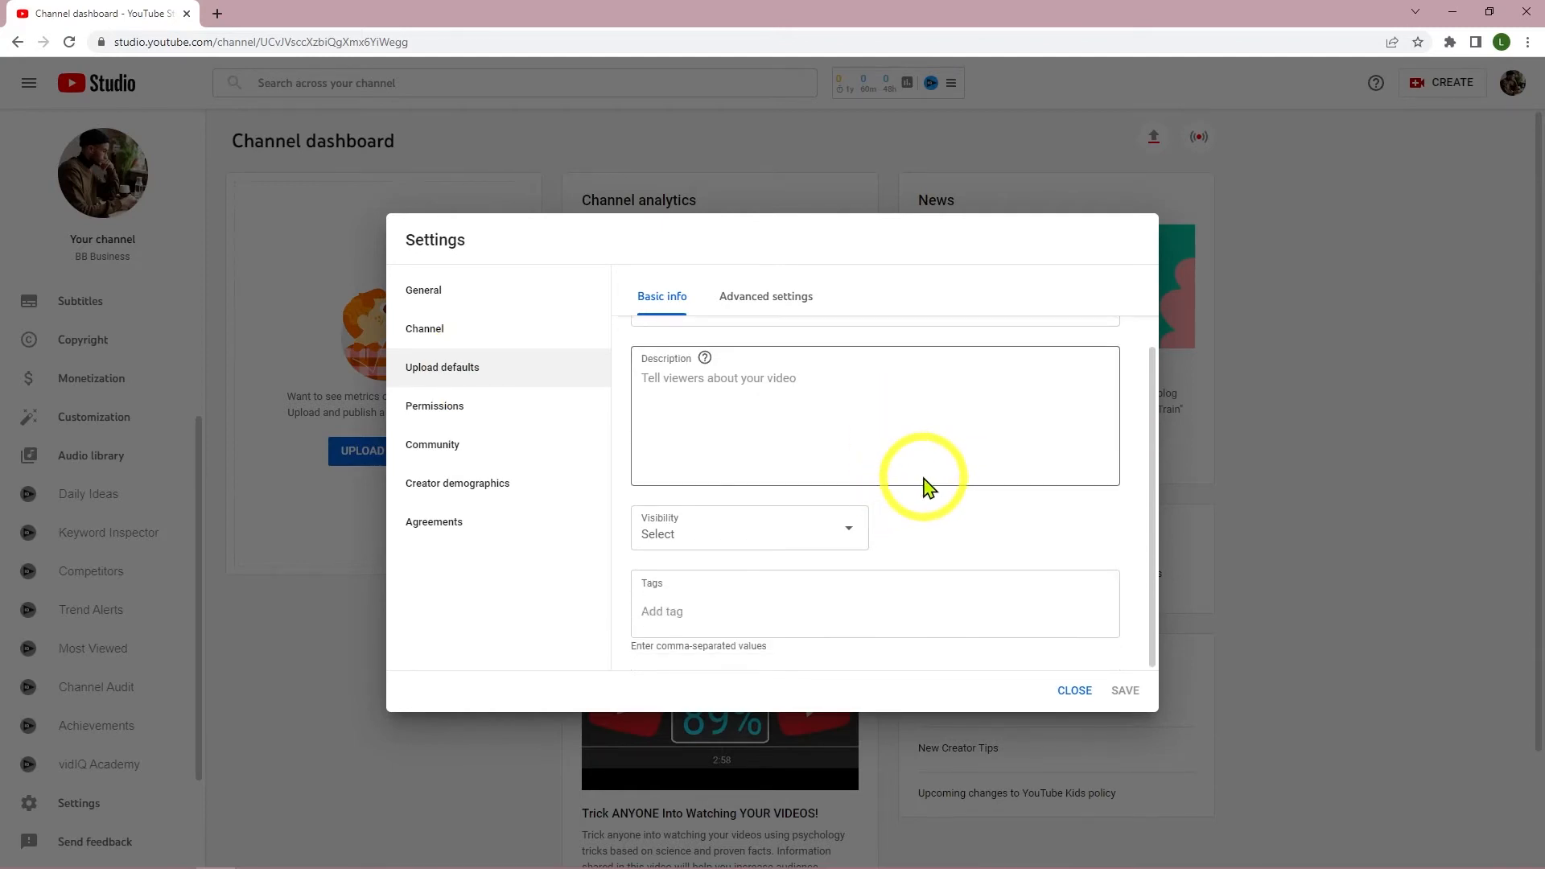
click(850, 534)
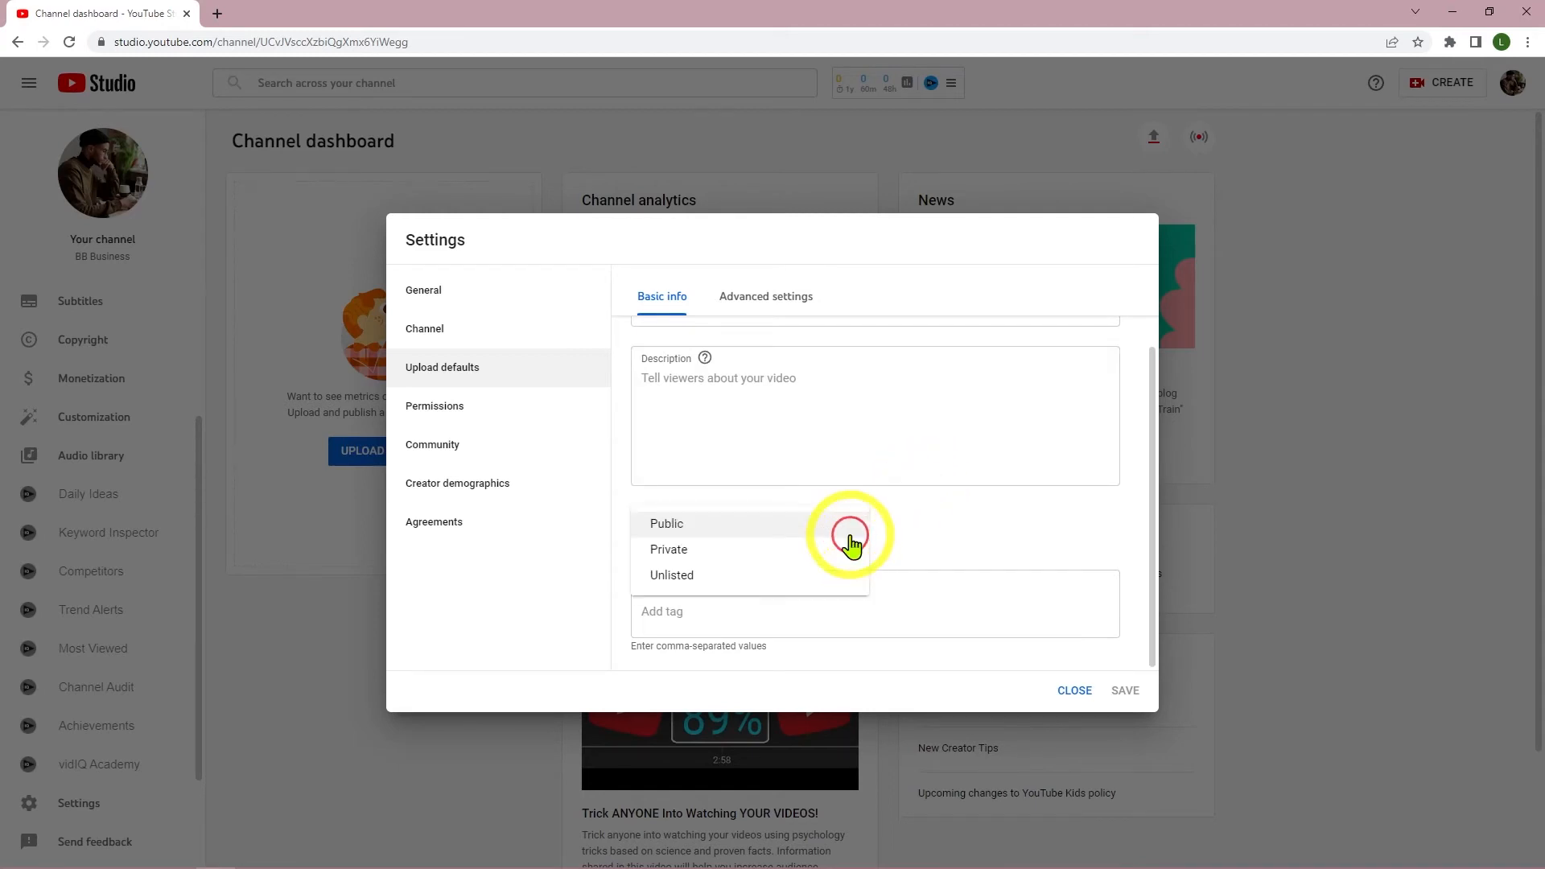
click(763, 524)
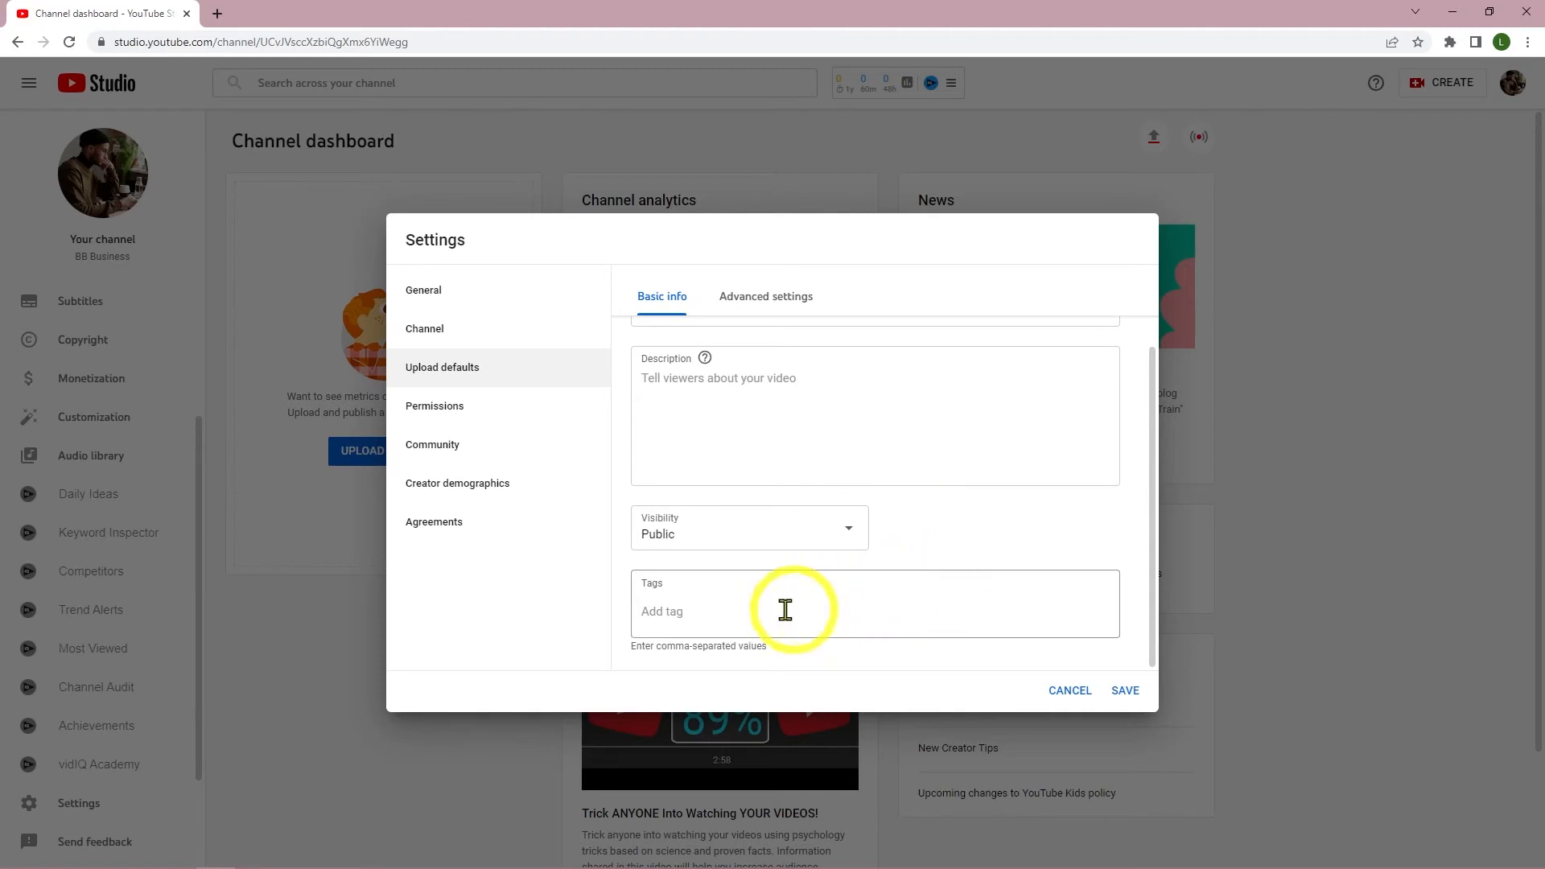
click(747, 614)
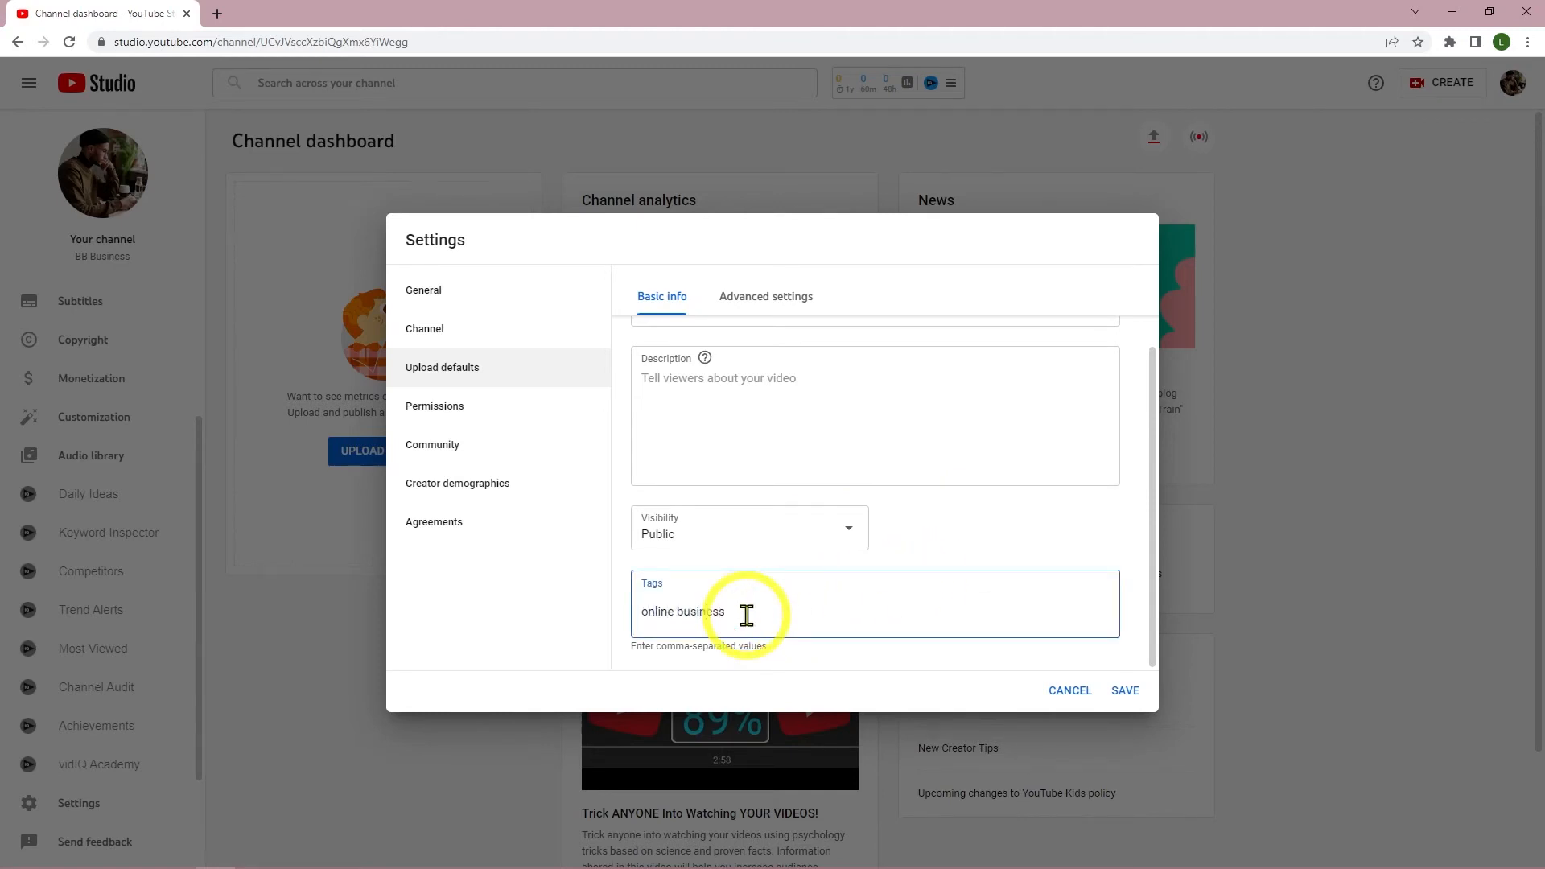
text(online business)
key(Return)
click(766, 295)
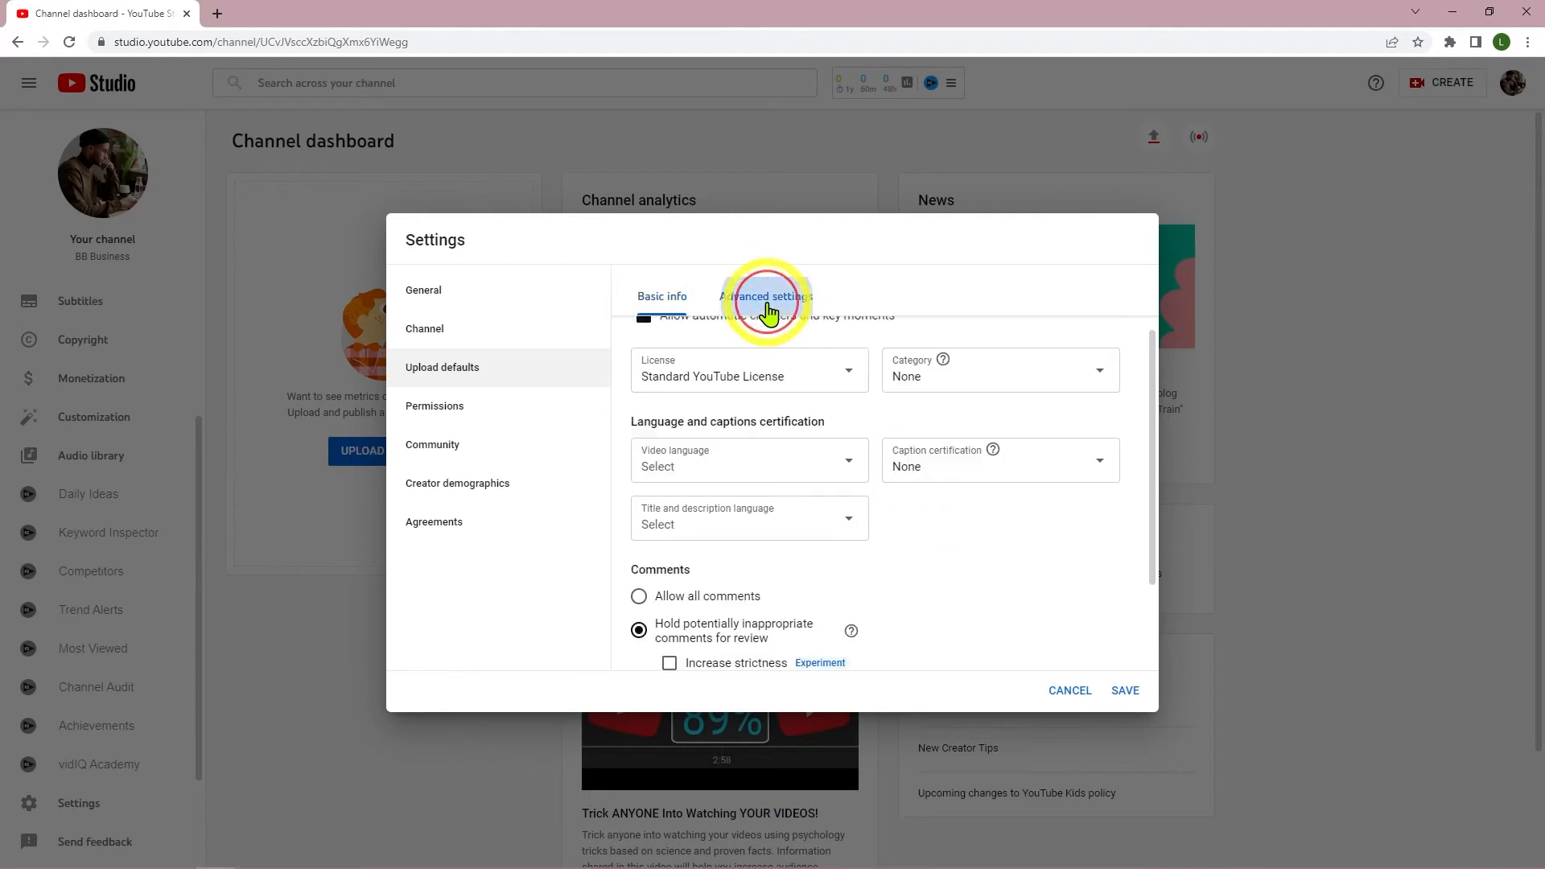
- Certify new uploads as never aired on U.S. television and save the upload defaults
scroll(1032, 482, up, 2)
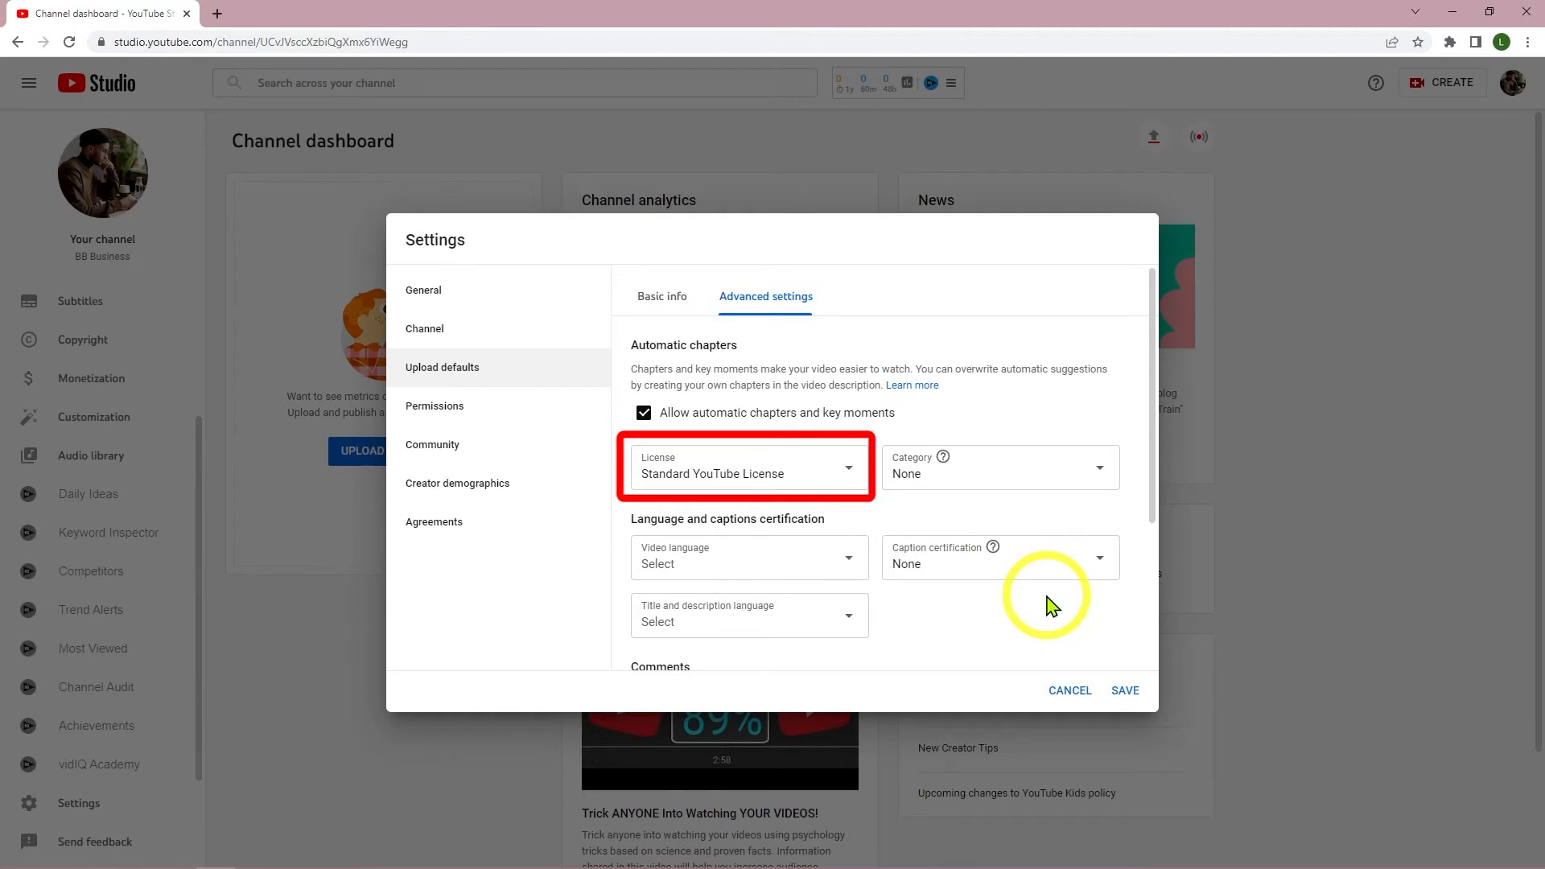
scroll(1046, 605, down, 1)
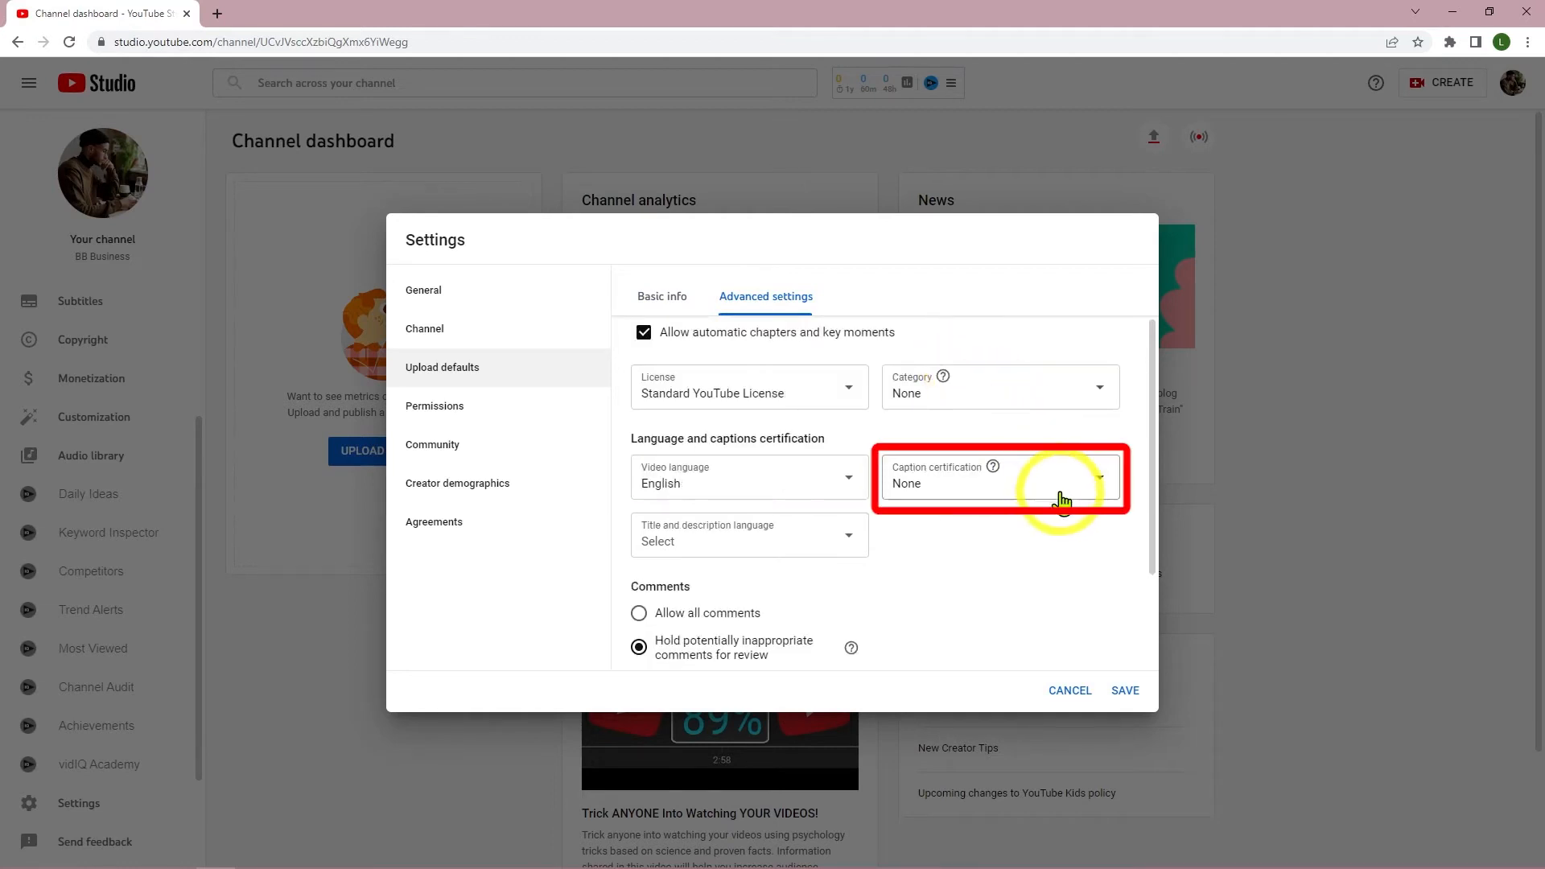
click(1088, 495)
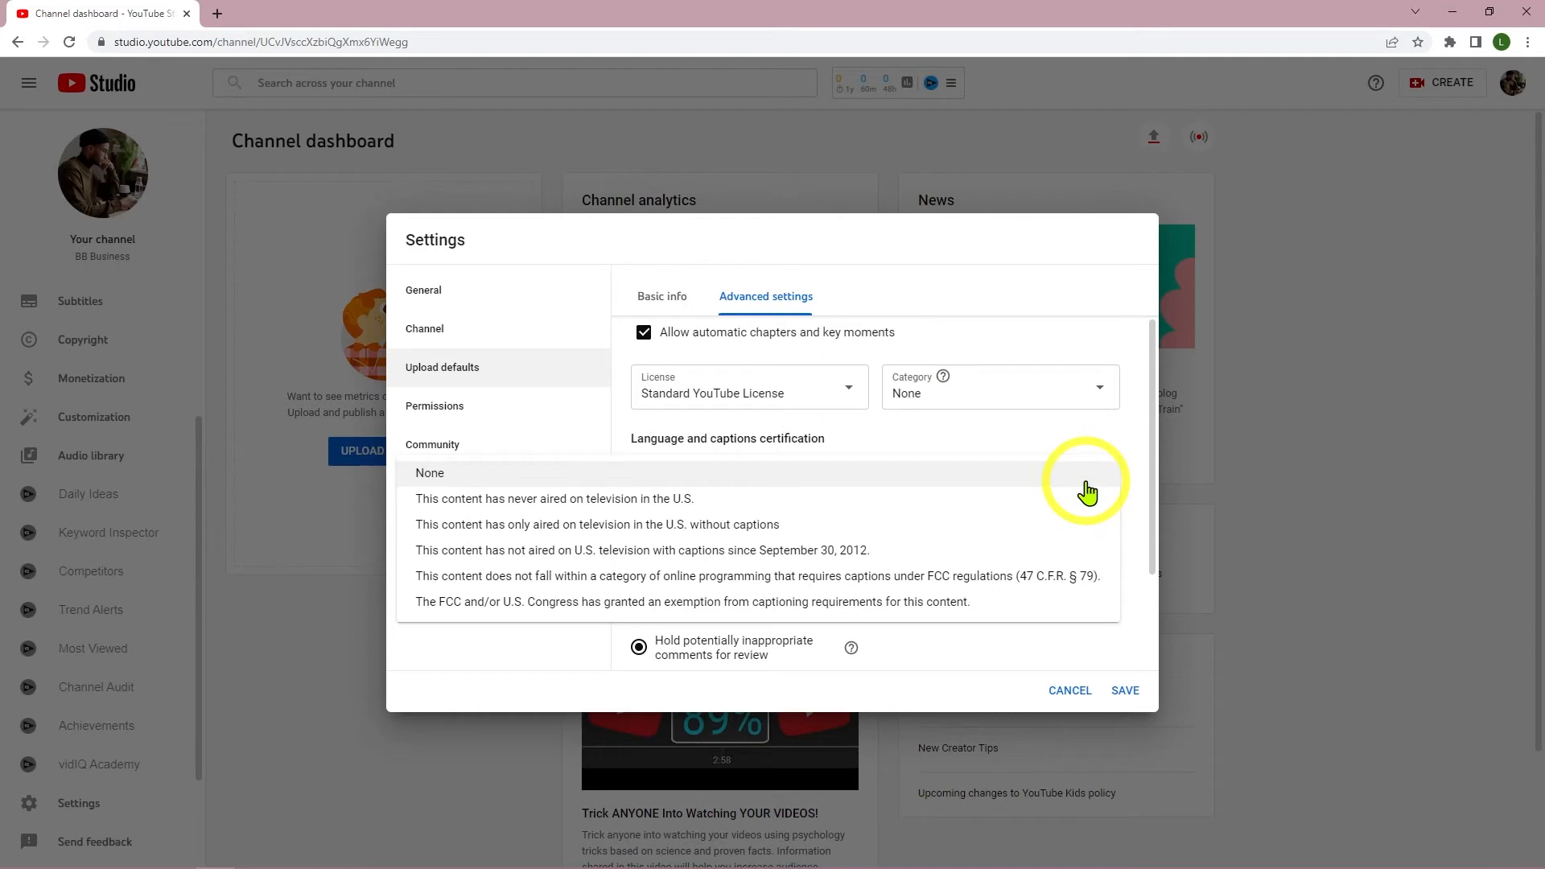
click(871, 501)
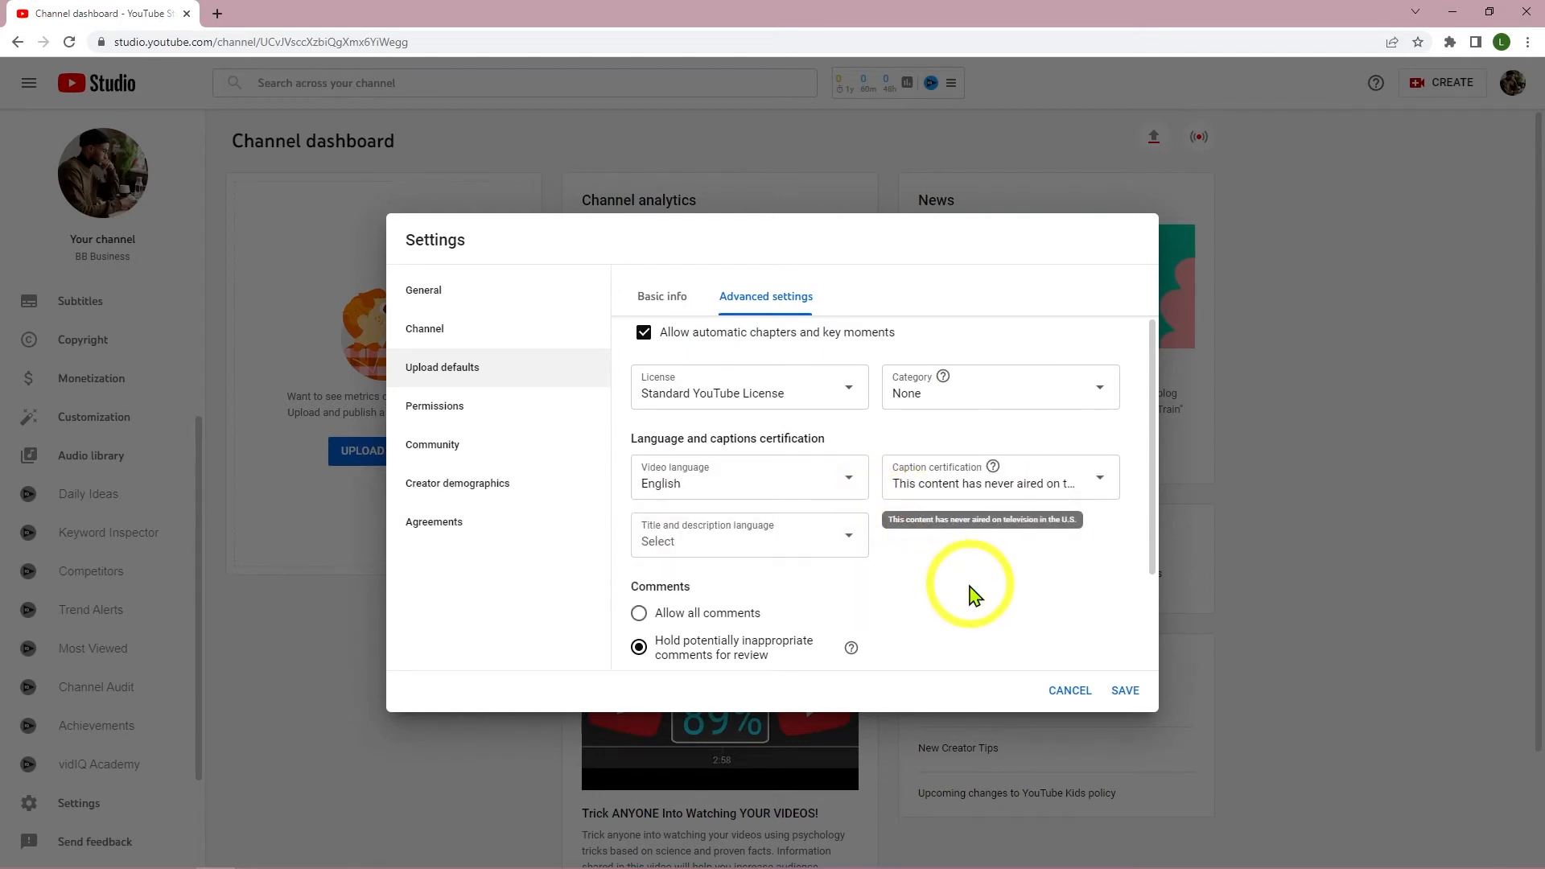
scroll(974, 596, down, 1)
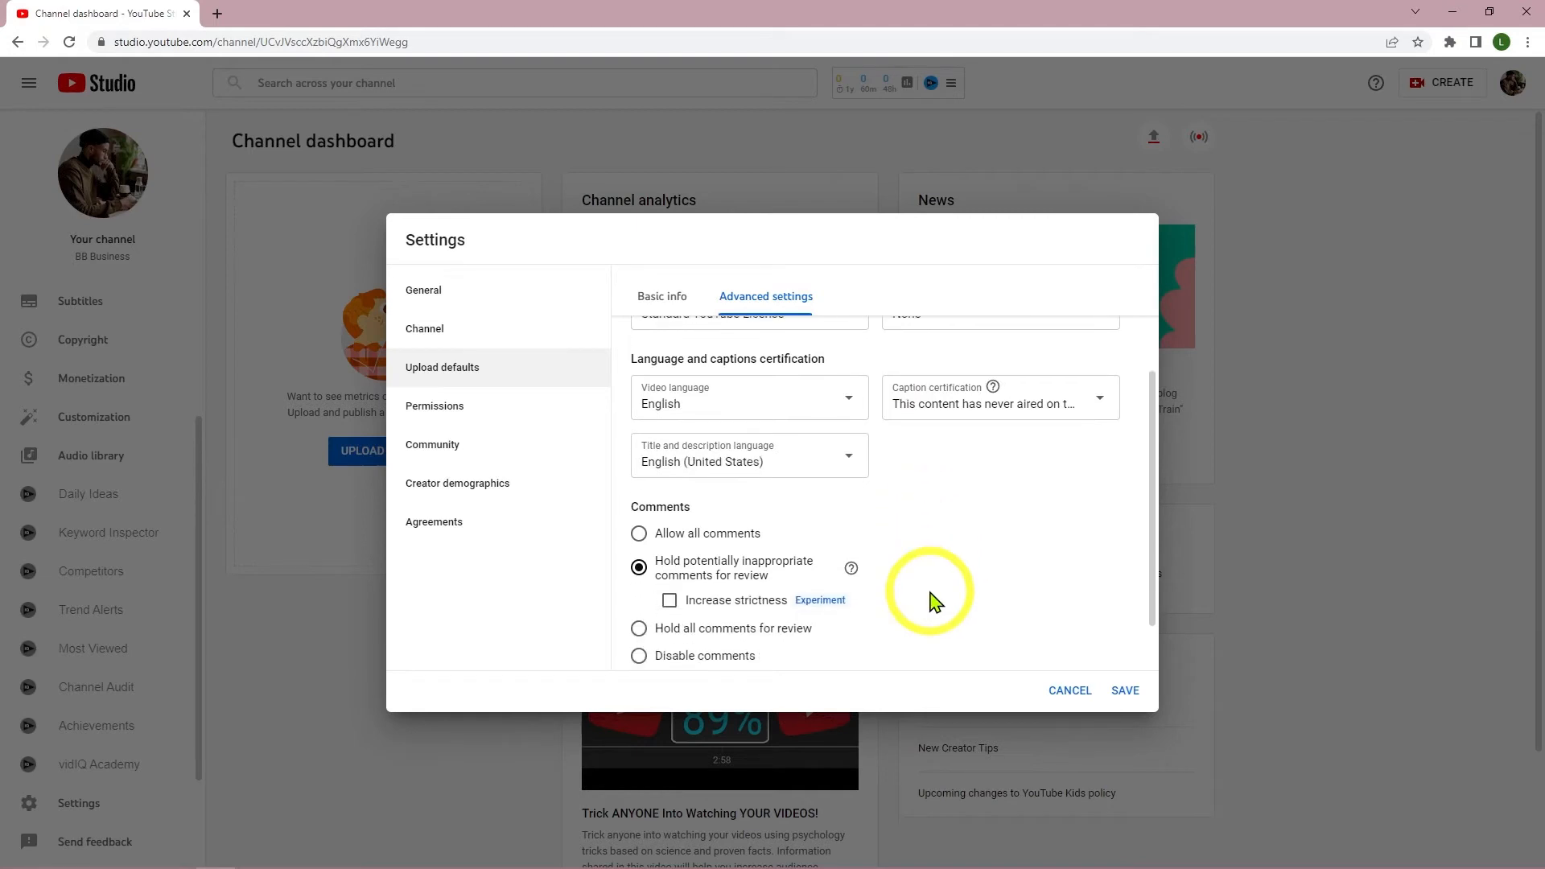
scroll(964, 578, down, 1)
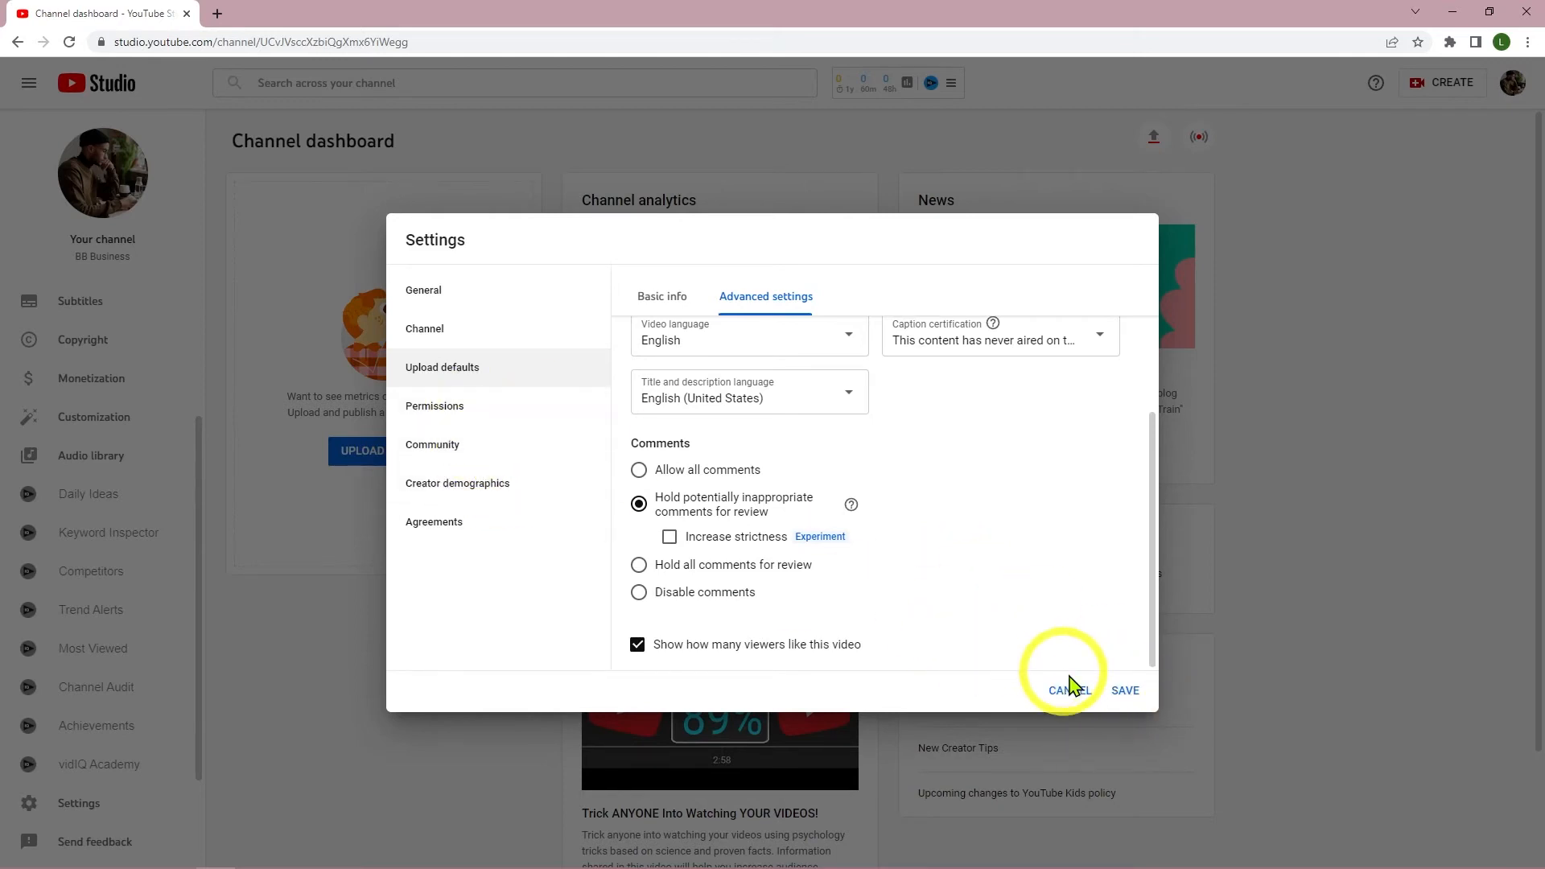
click(1121, 694)
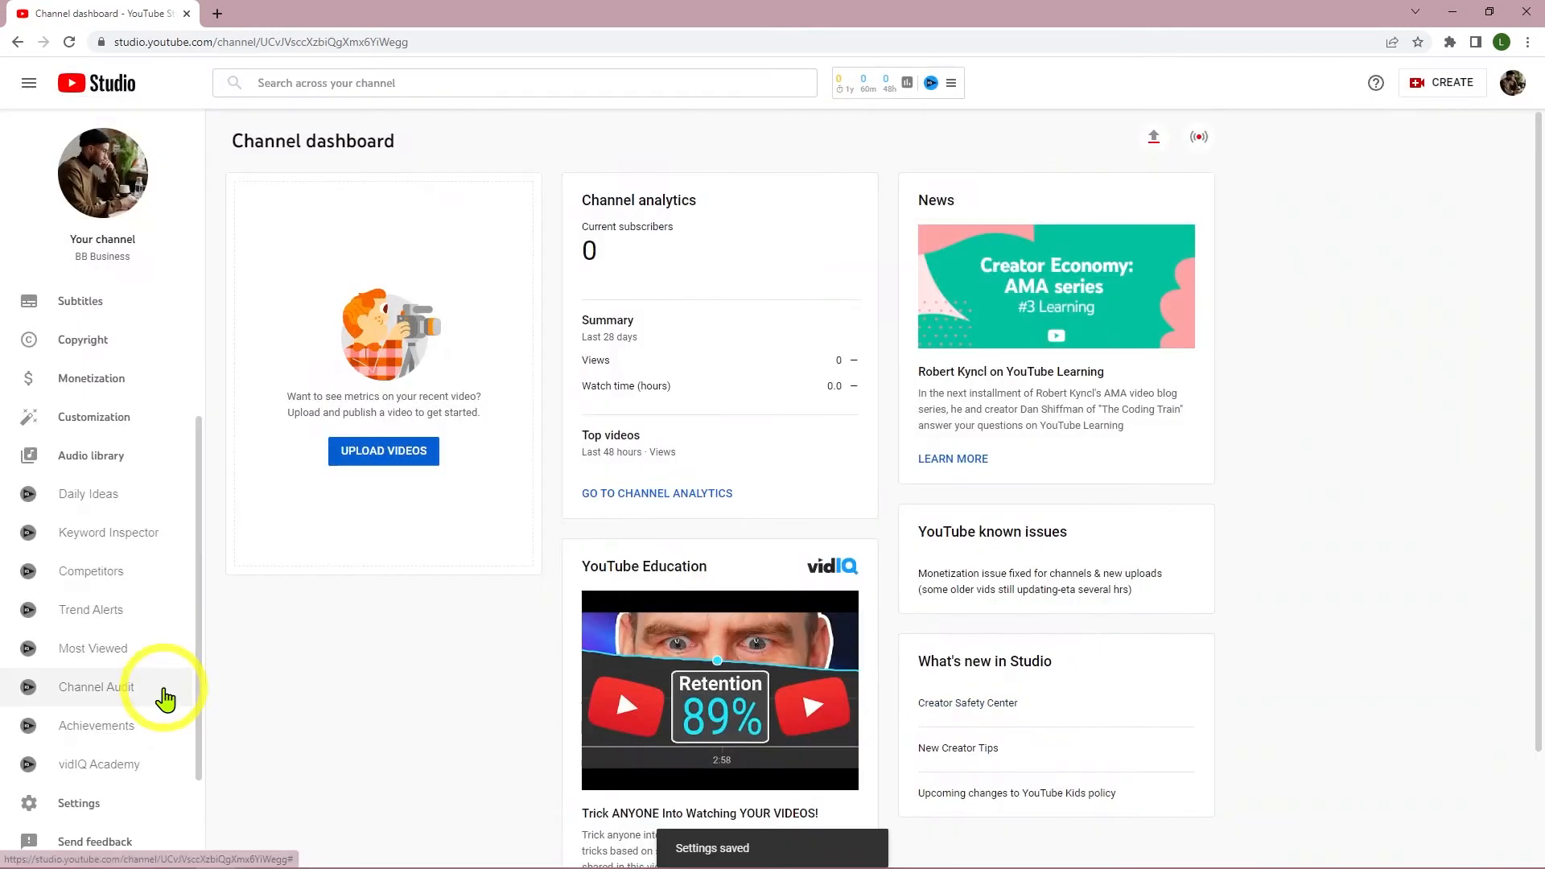
click(95, 806)
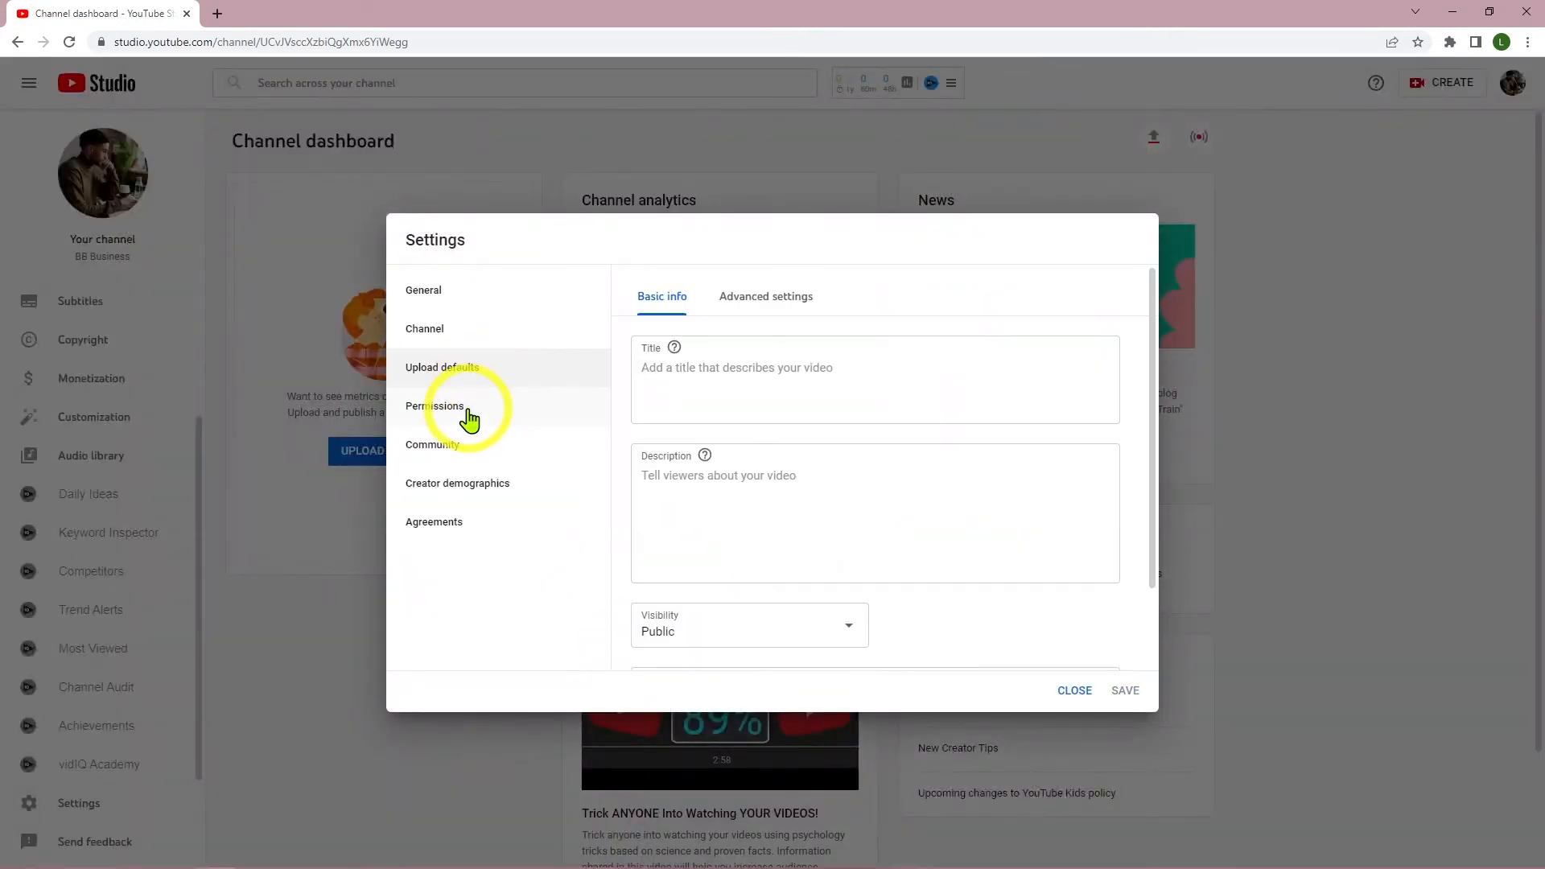
click(470, 409)
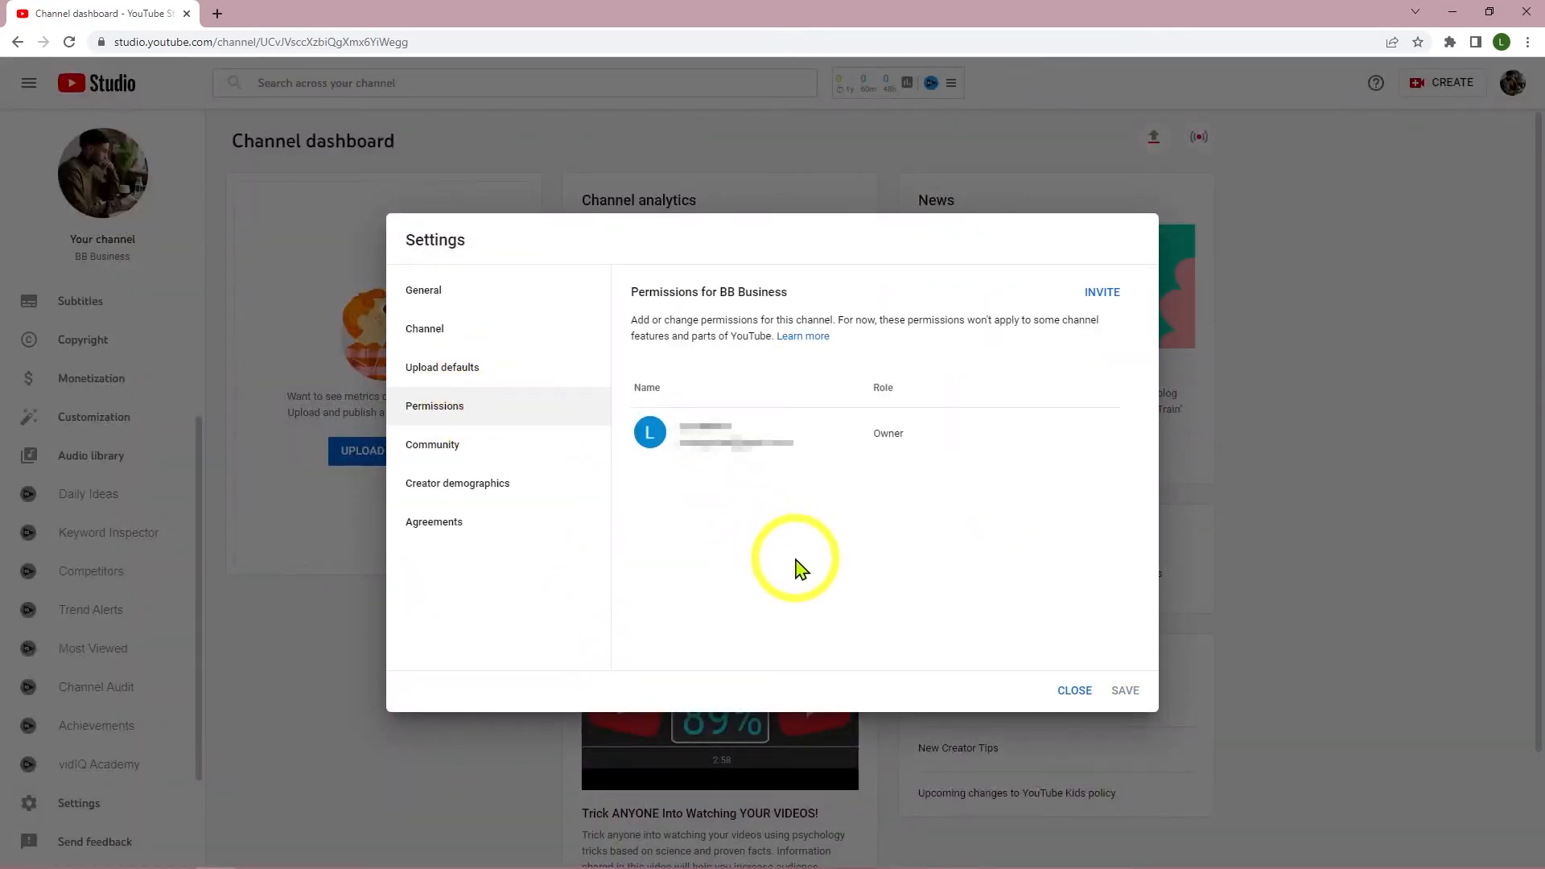
click(1101, 293)
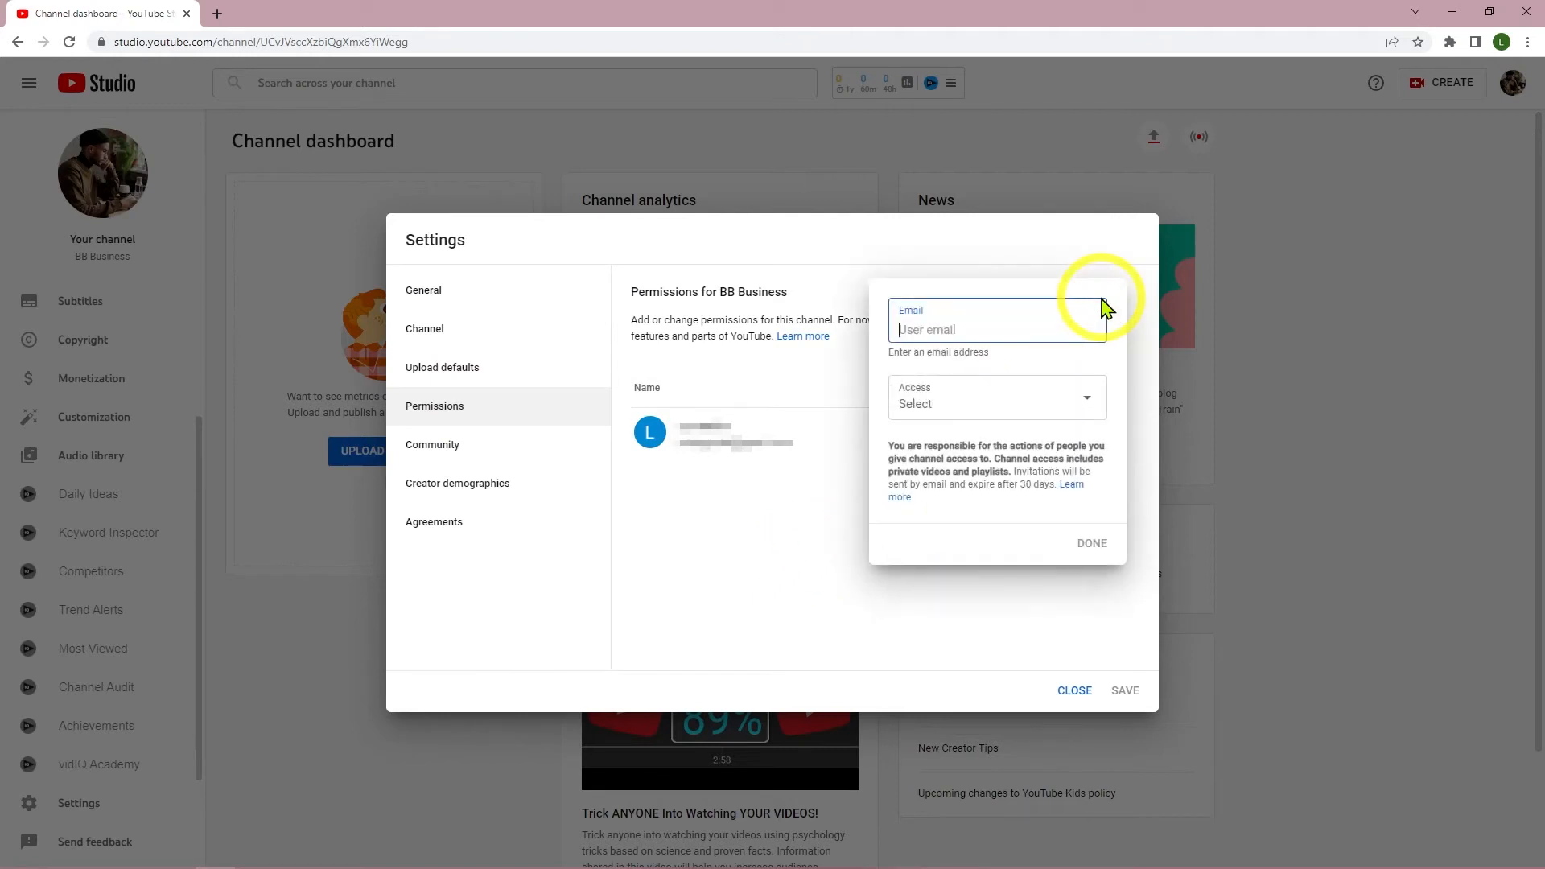
click(1078, 402)
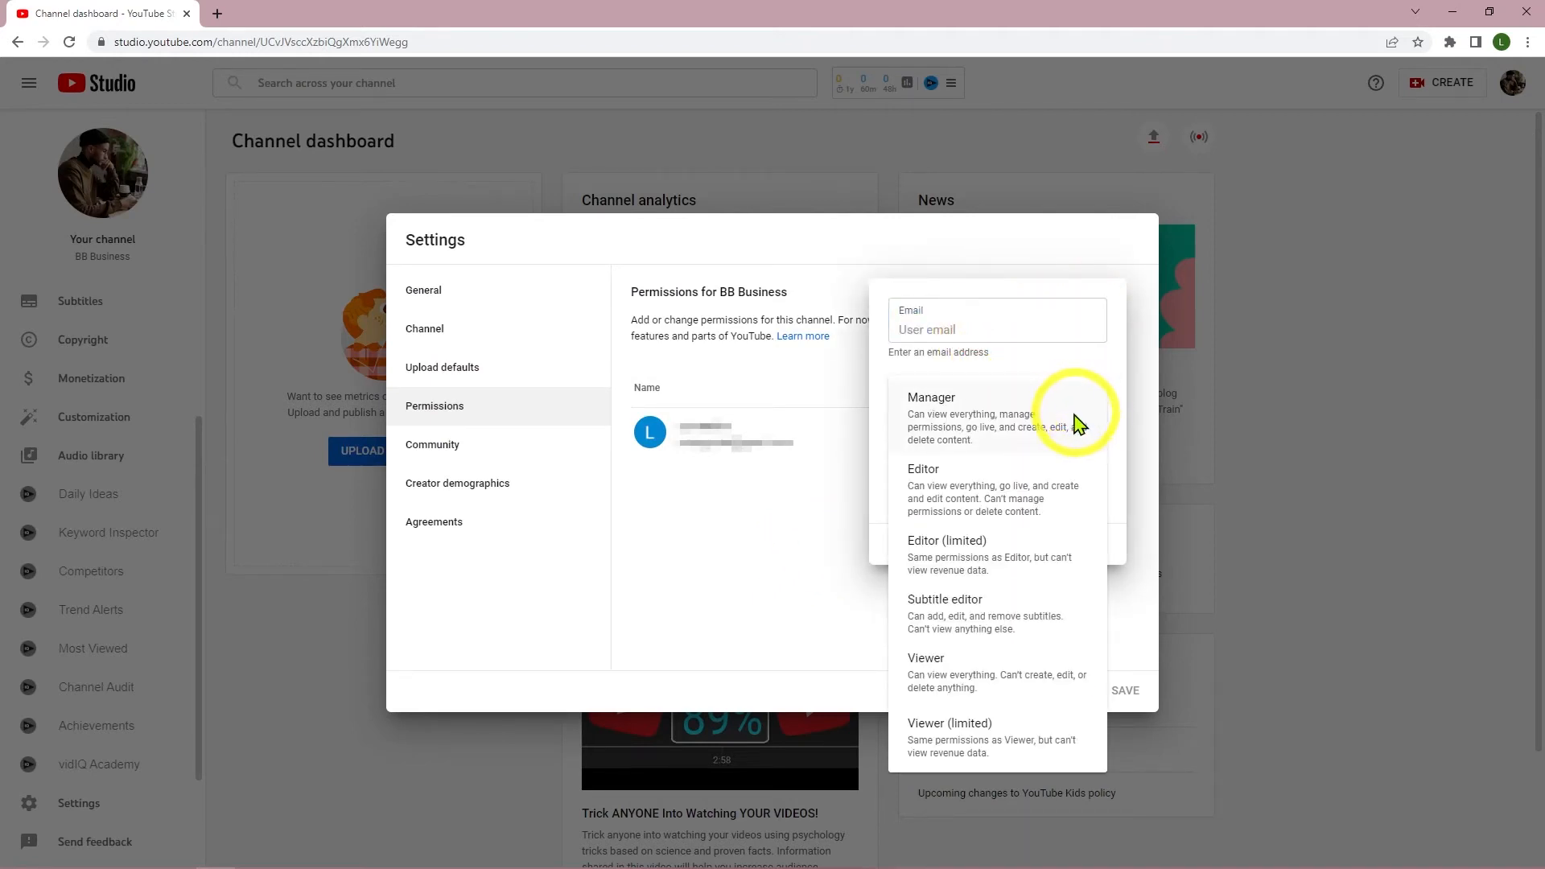
click(1051, 428)
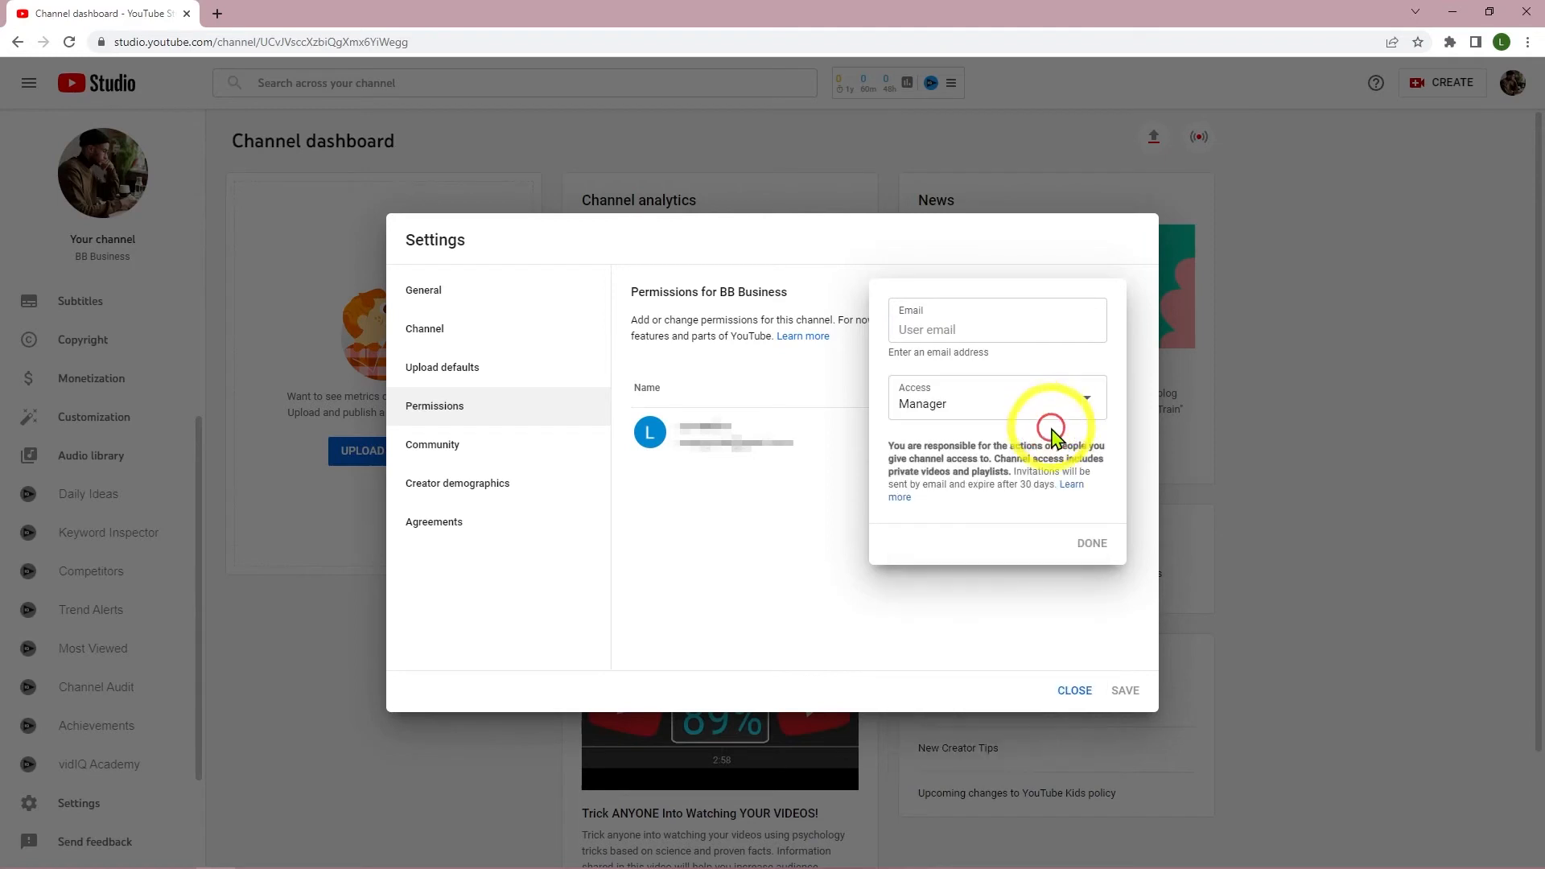
click(1052, 592)
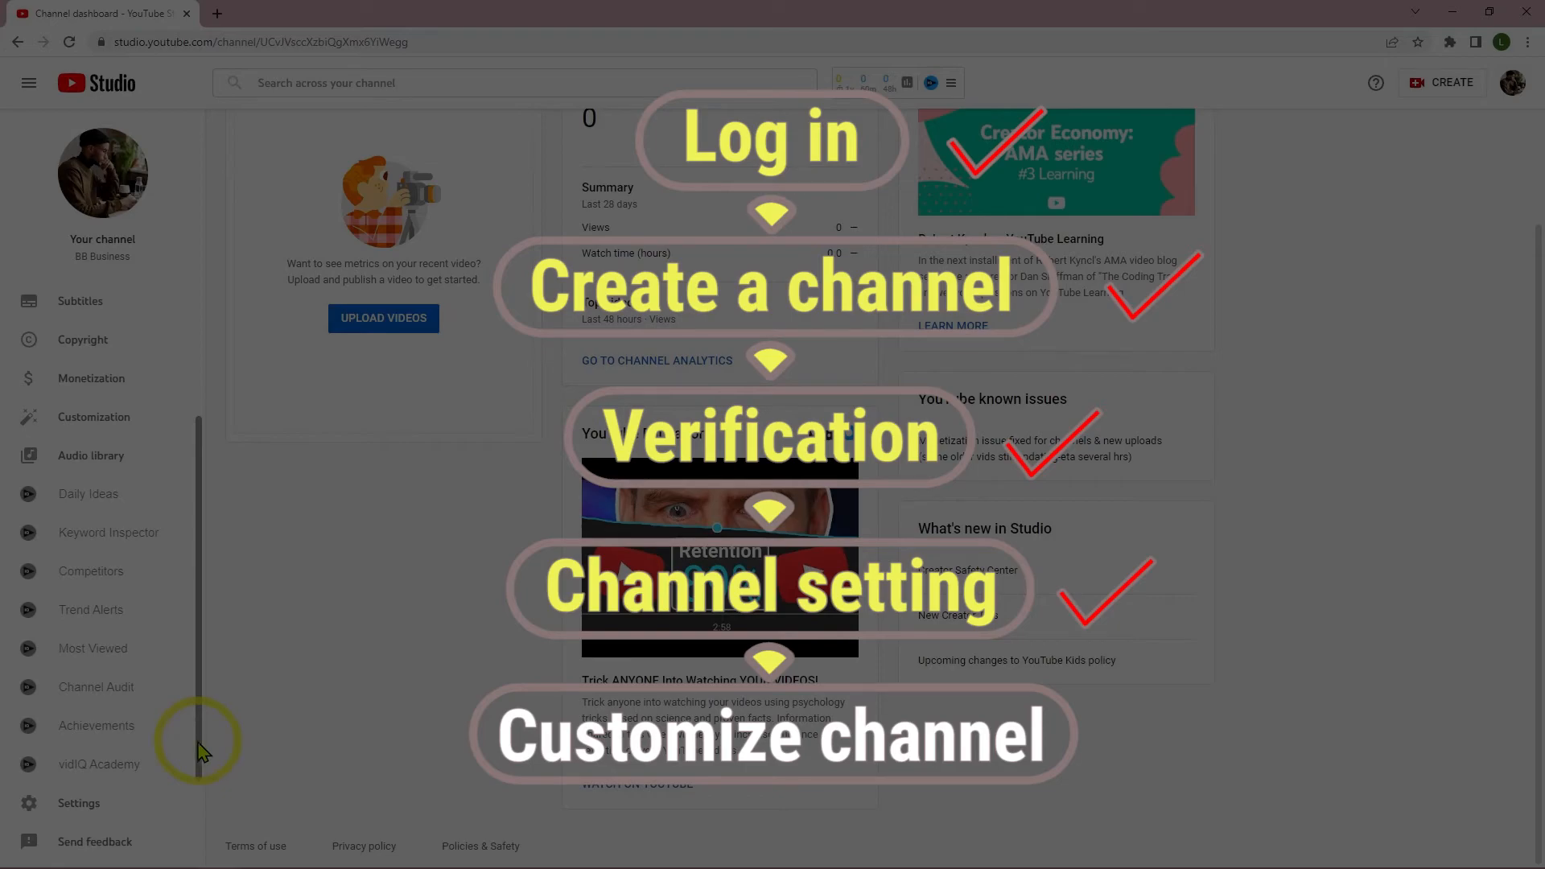
- Go to the BB Business channel page from the avatar menu and open Customize Channel
scroll(202, 740, up, 3)
scroll(201, 741, down, 3)
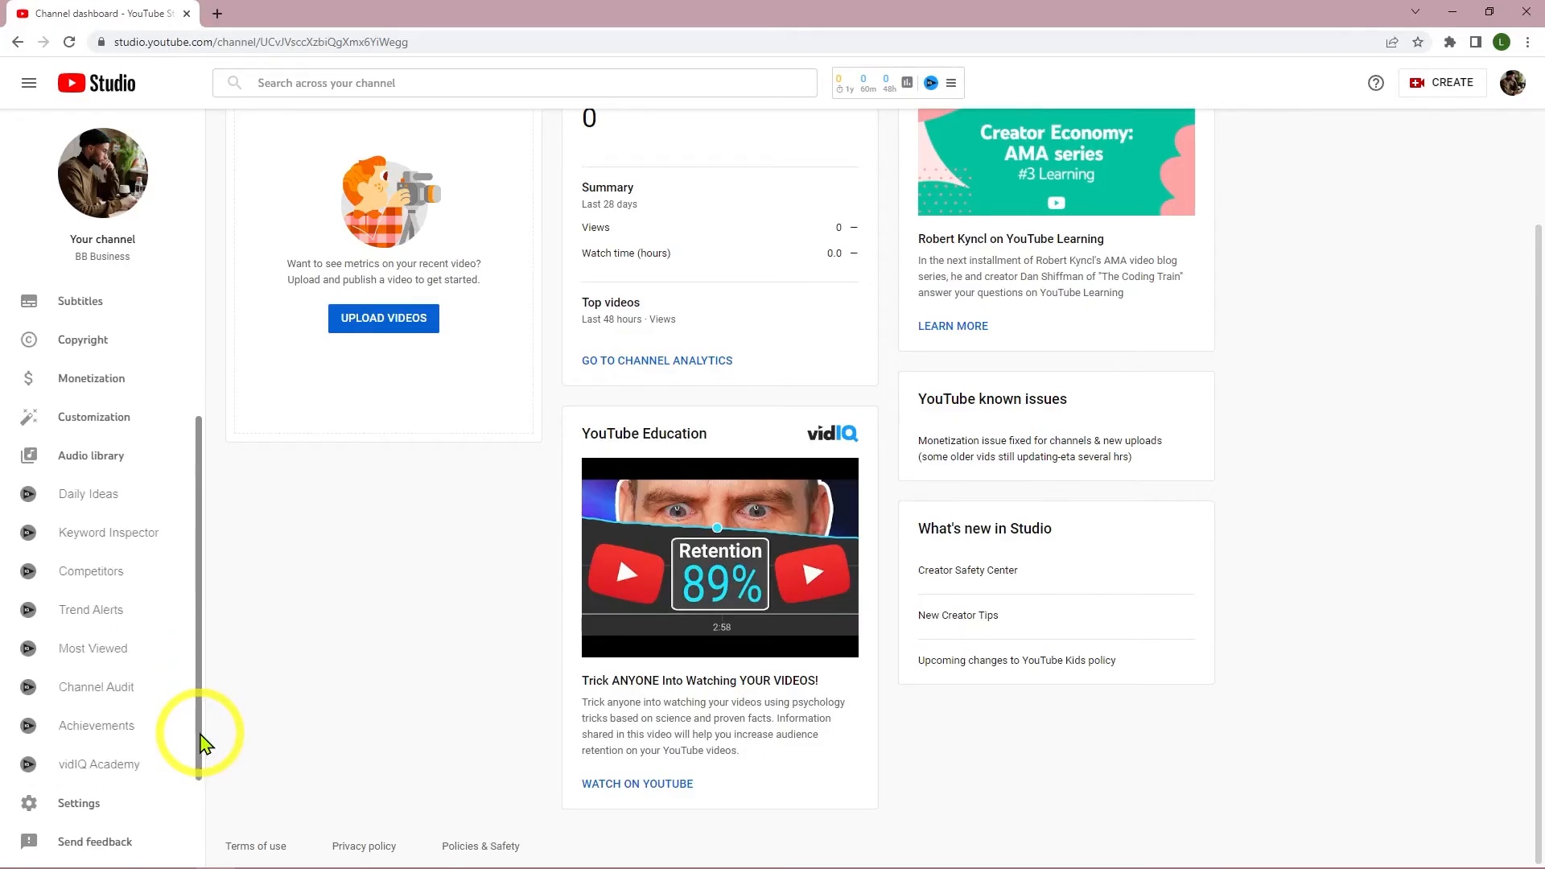
click(1514, 85)
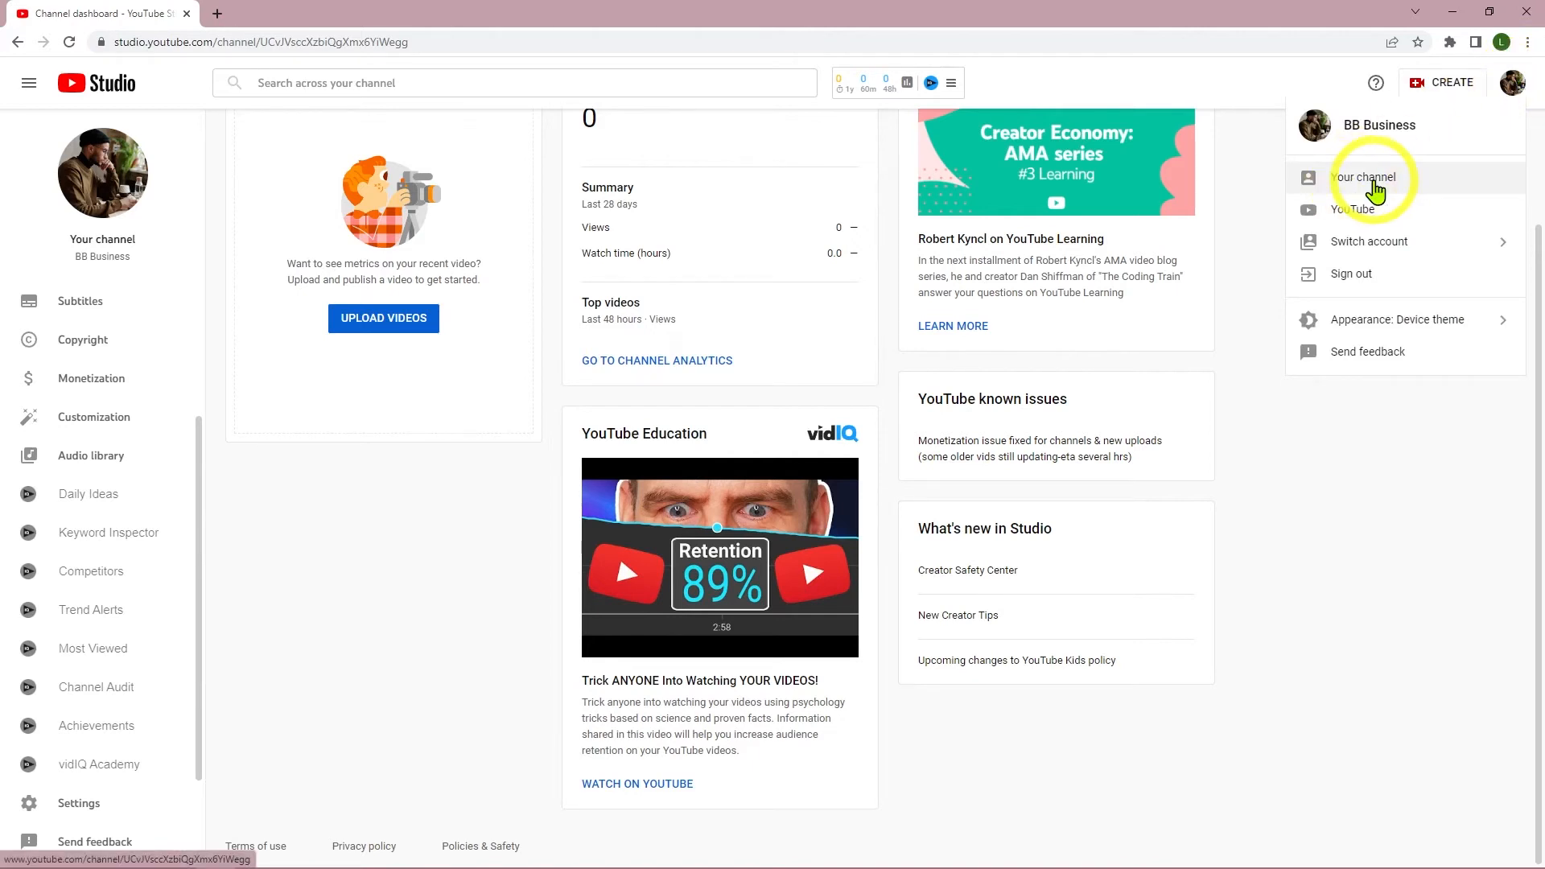
click(1374, 190)
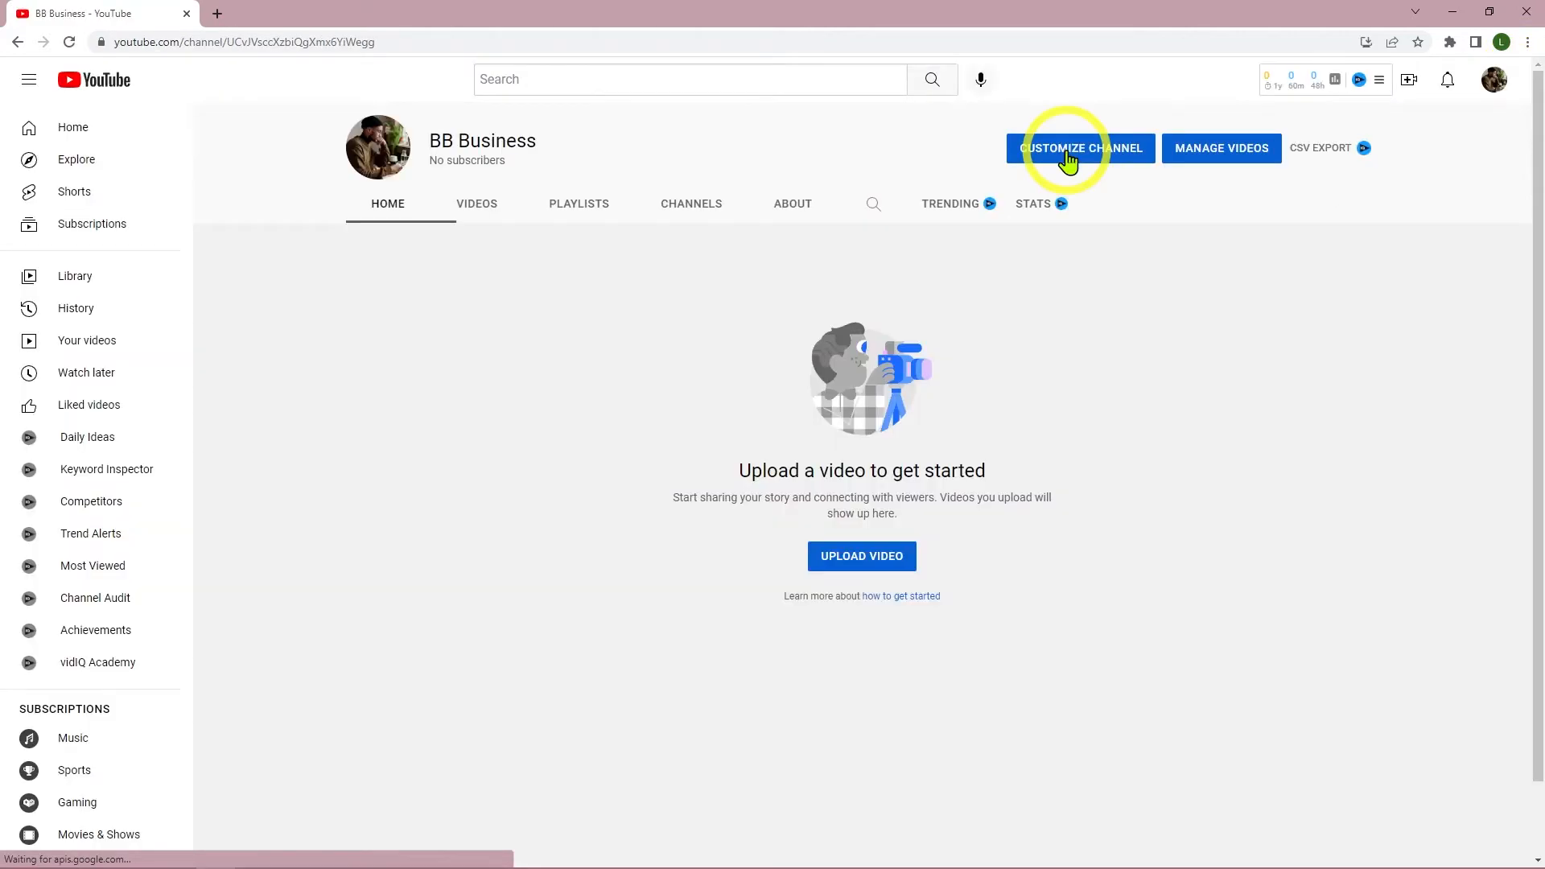
click(1068, 160)
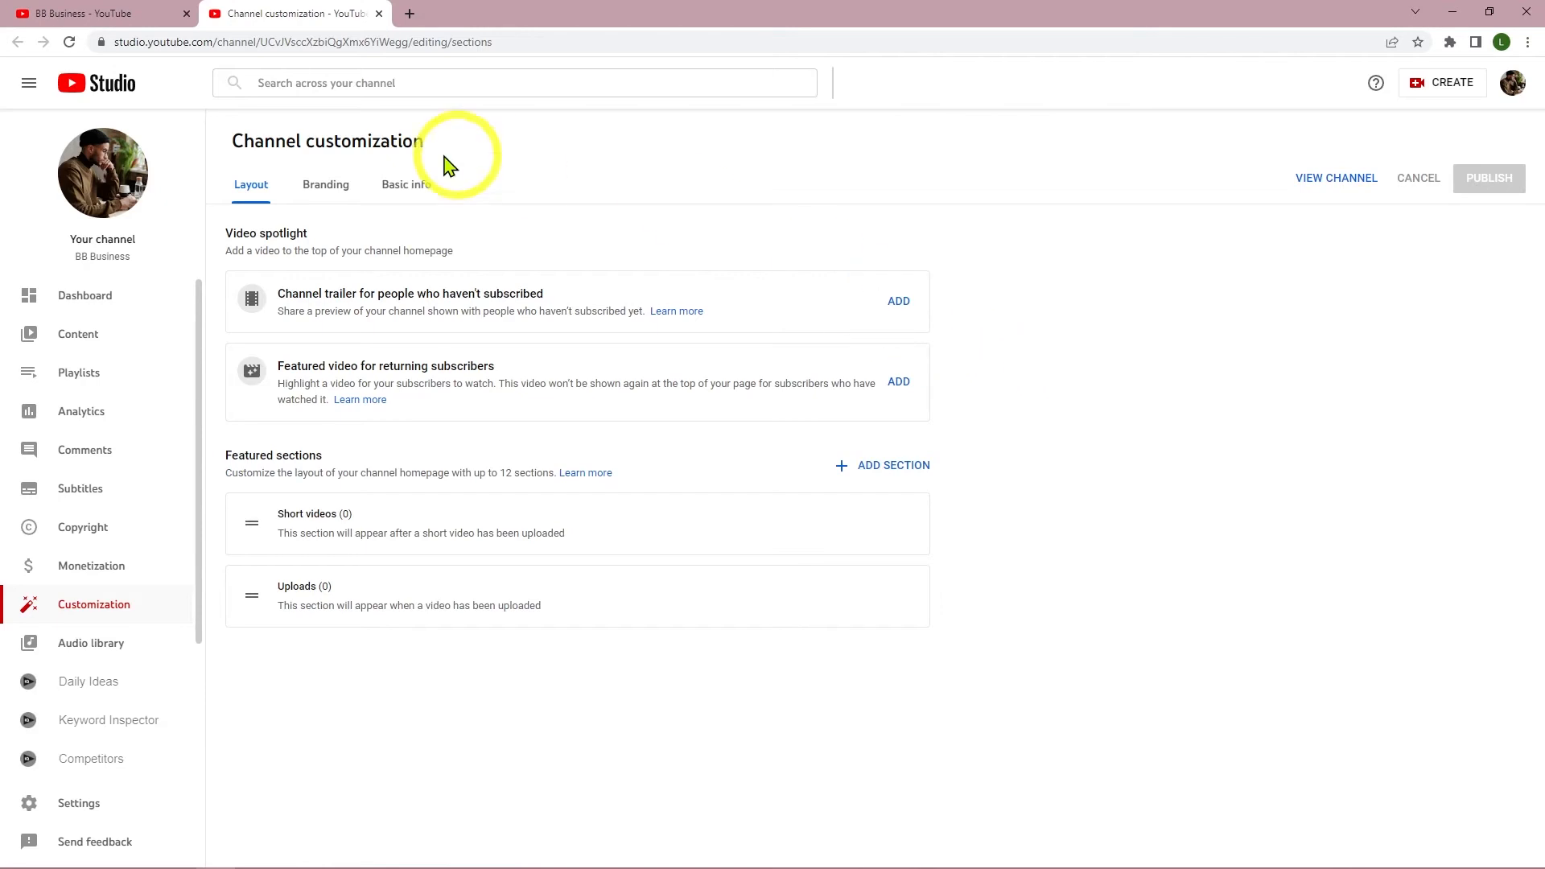
- On the Branding tab, pick banner.jpg from the Demonstration folder for the banner image
click(318, 192)
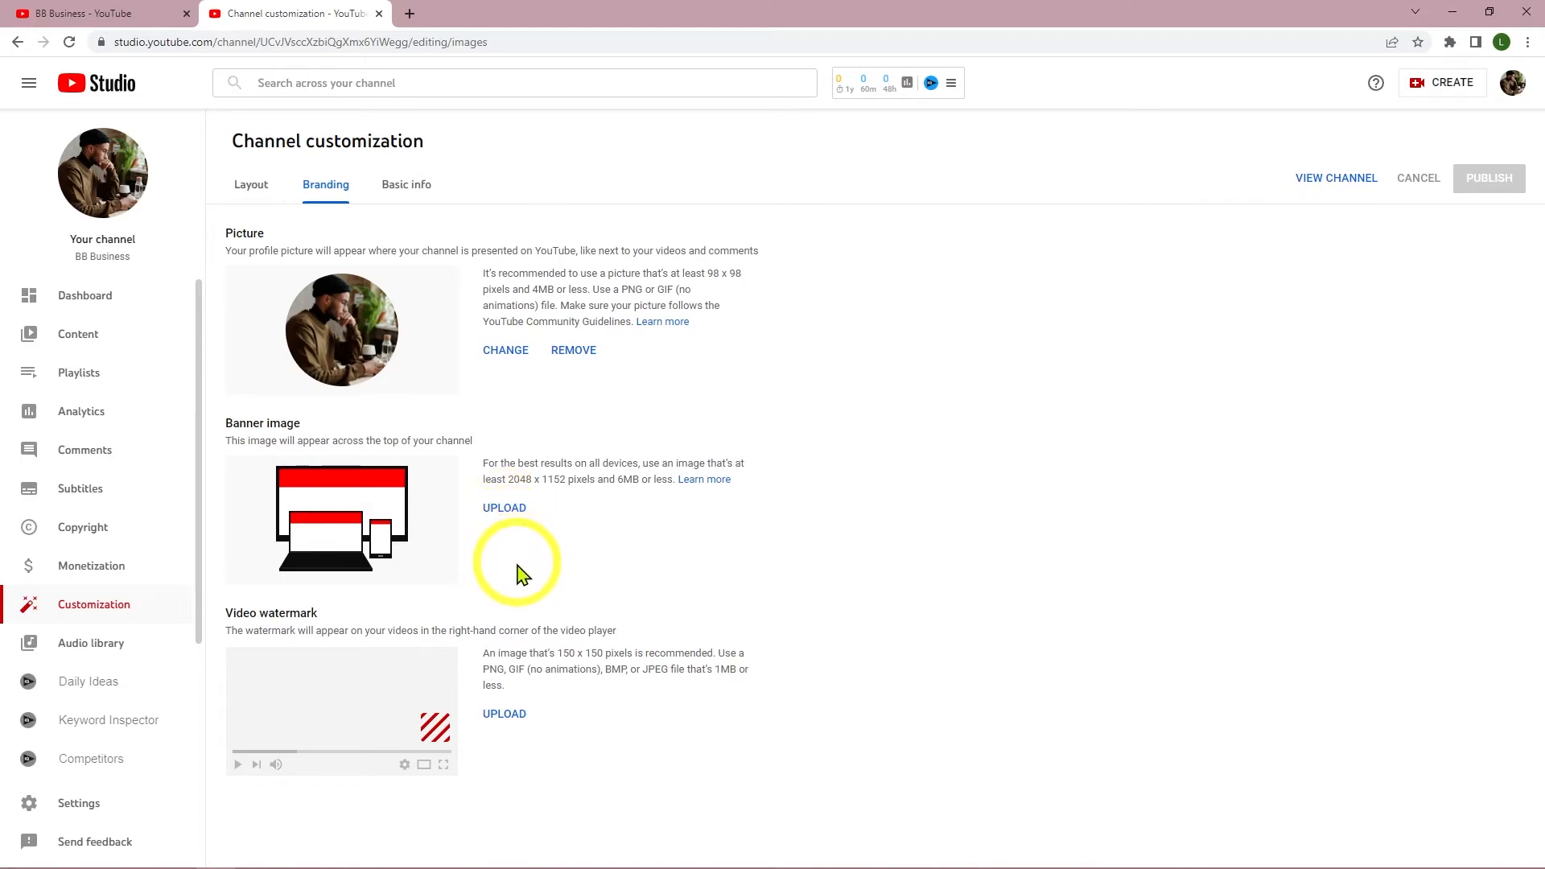
click(500, 509)
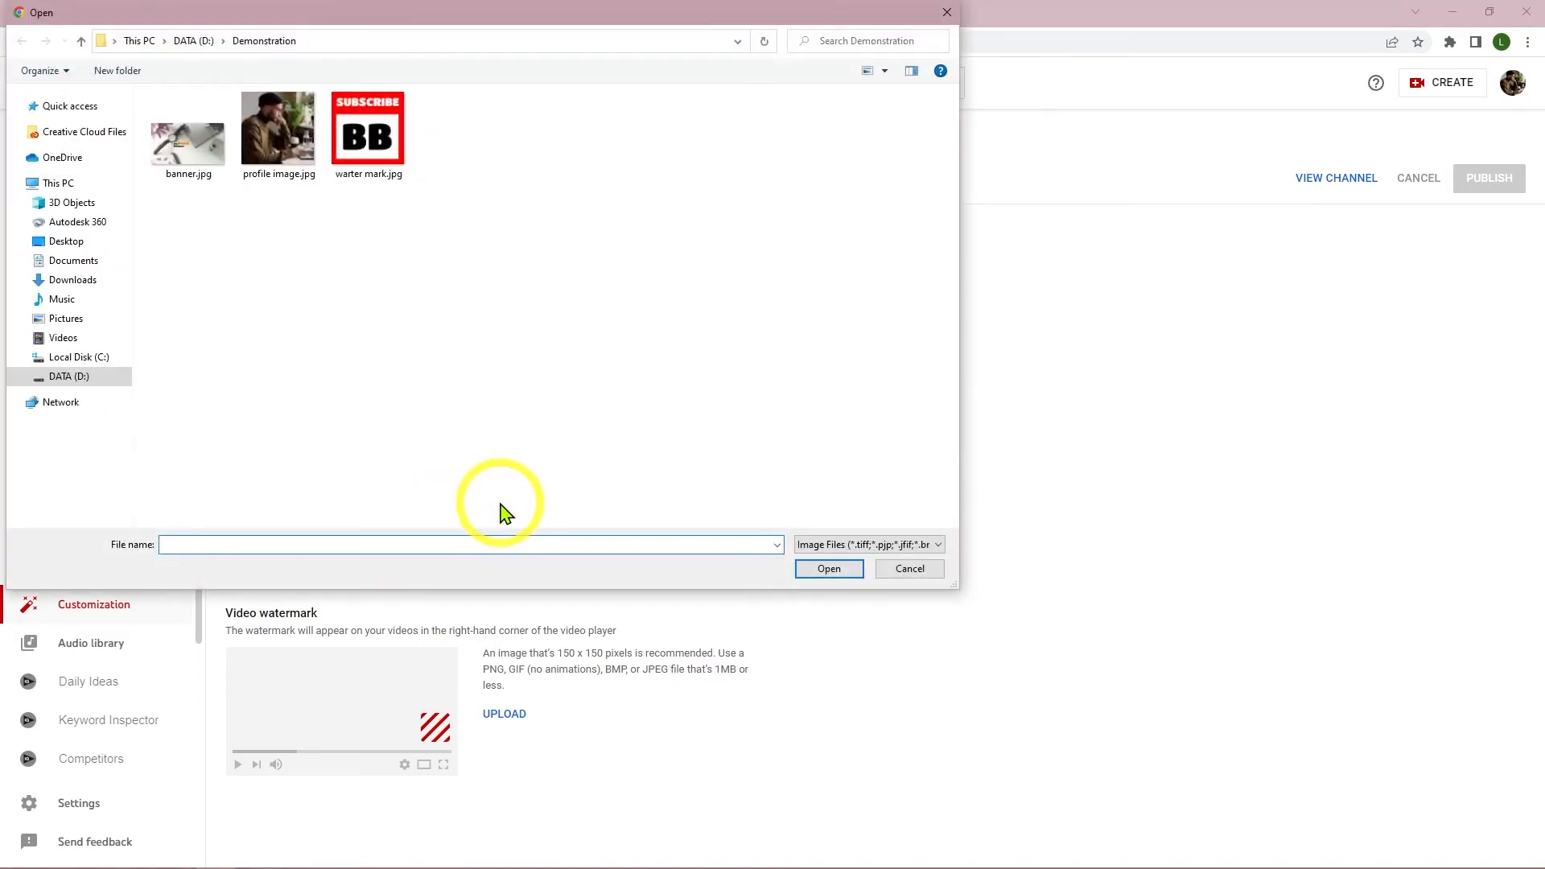
click(184, 138)
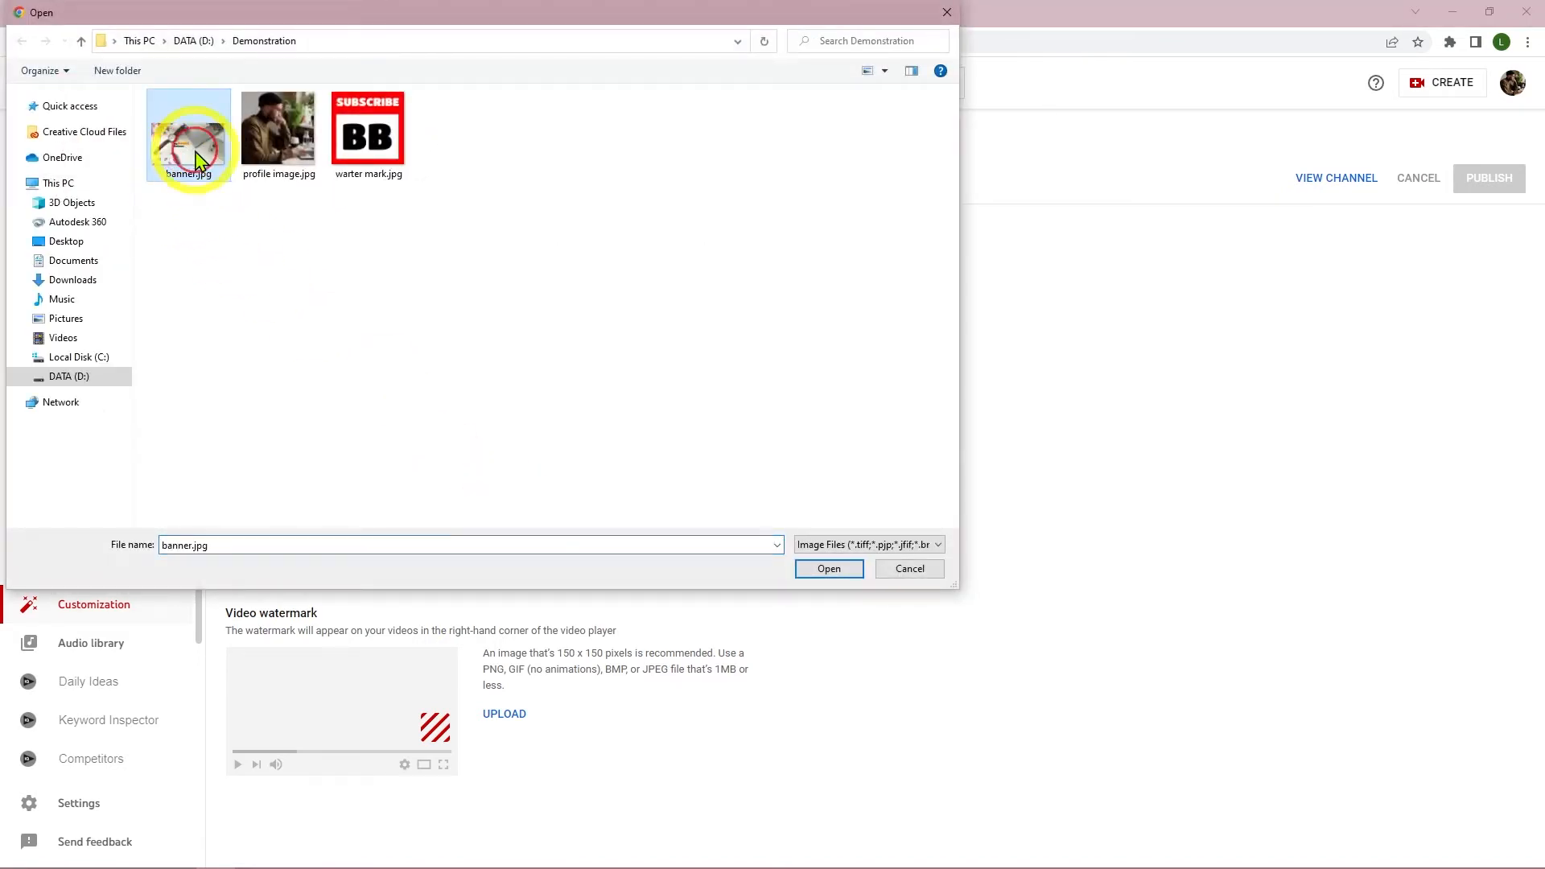
click(830, 569)
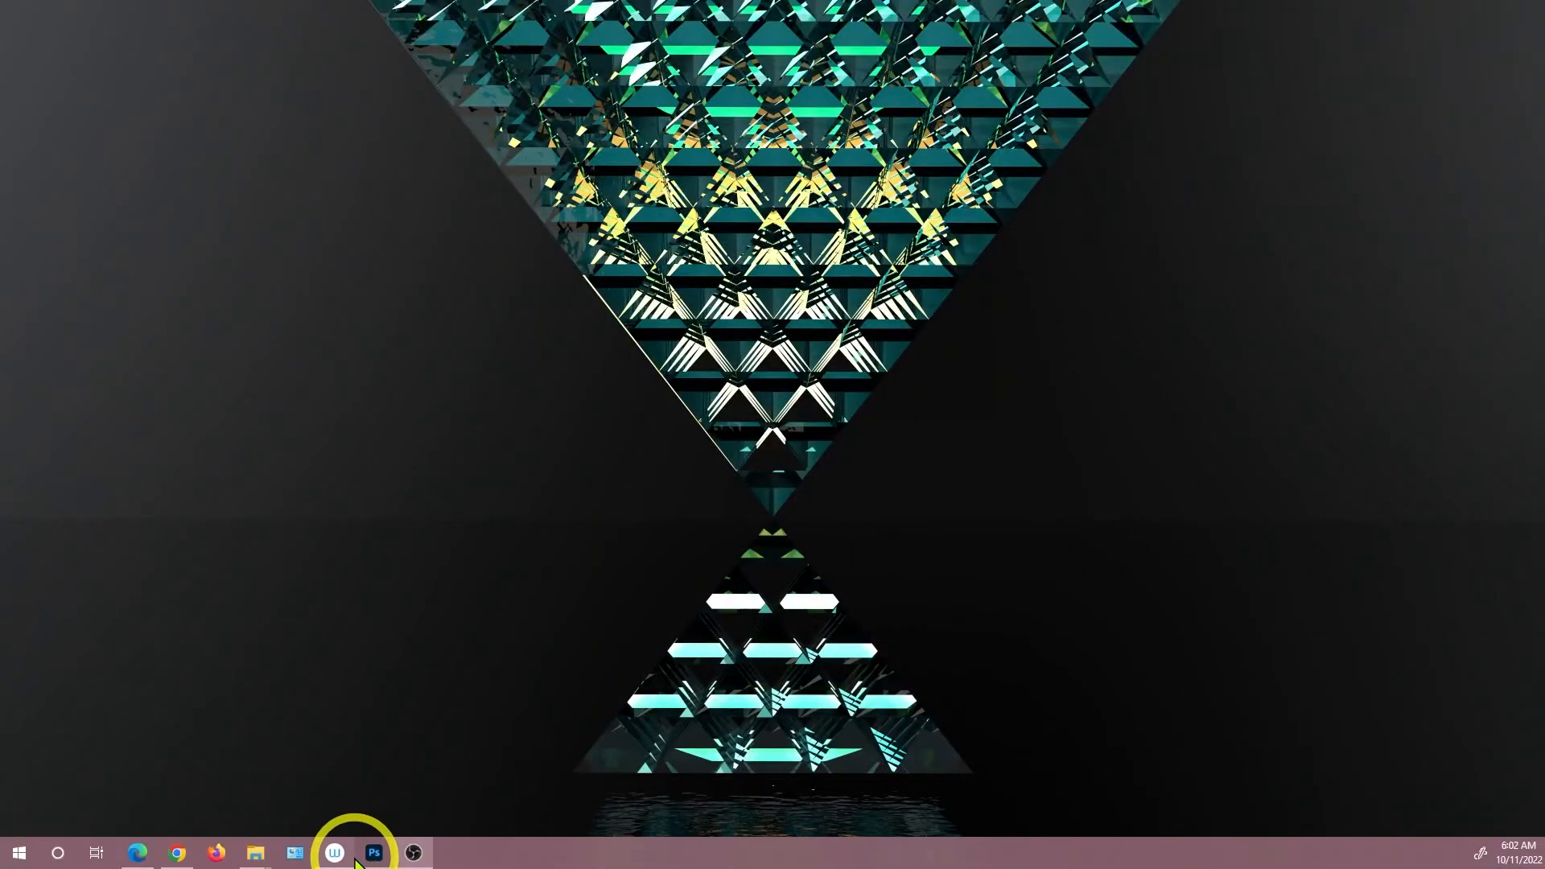
- In Photoshop, toggle Layer 2, Layer 1 and Layer 1 copy to reveal the 1235x338 px safe area
click(342, 847)
click(1136, 175)
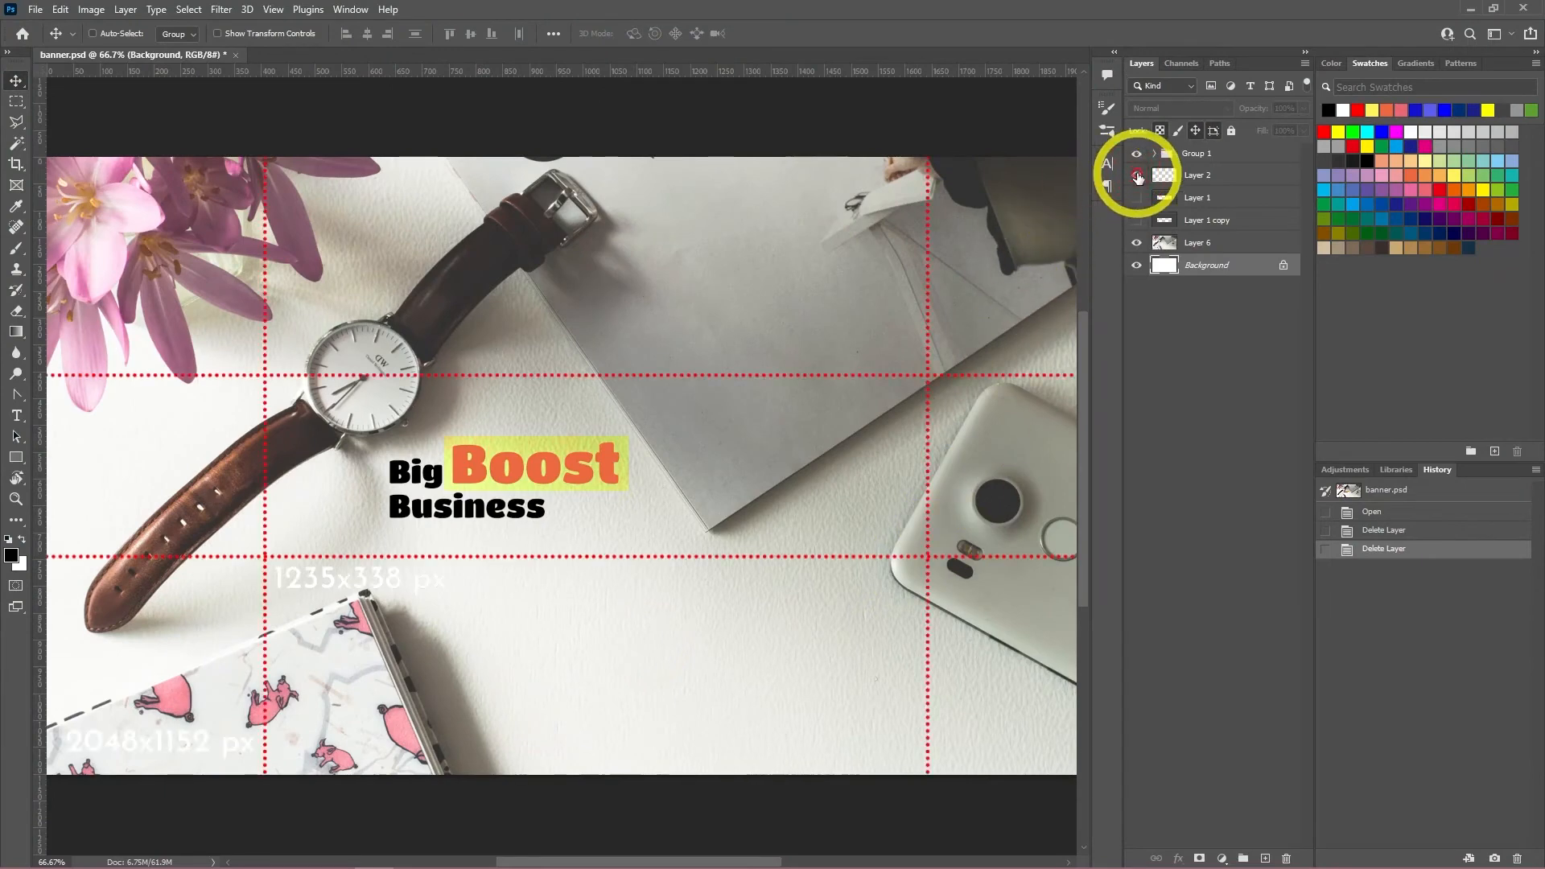
click(1137, 197)
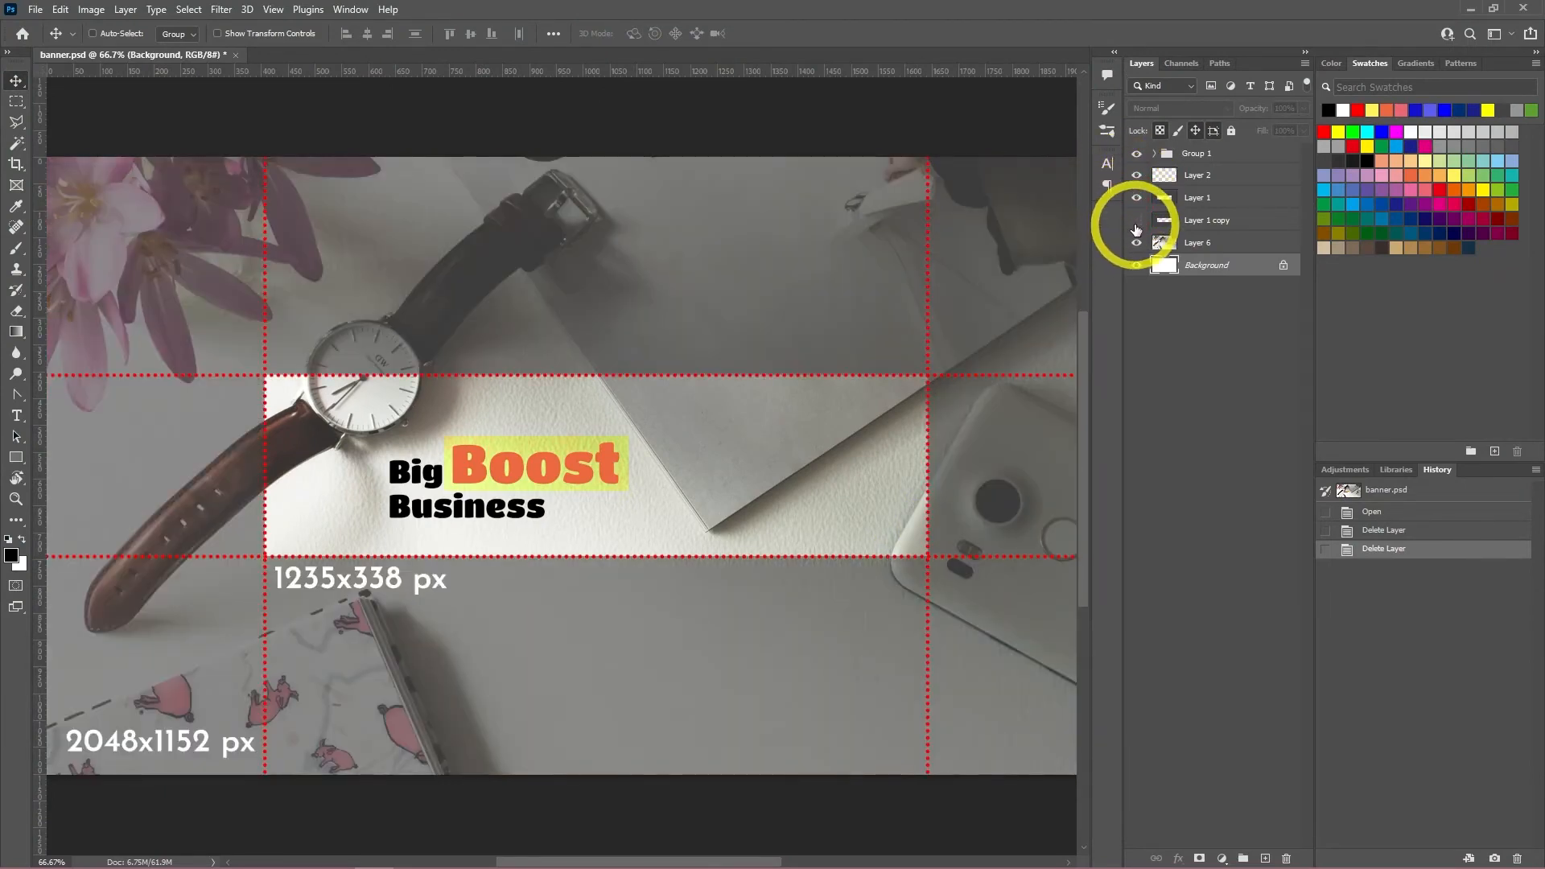
click(1137, 220)
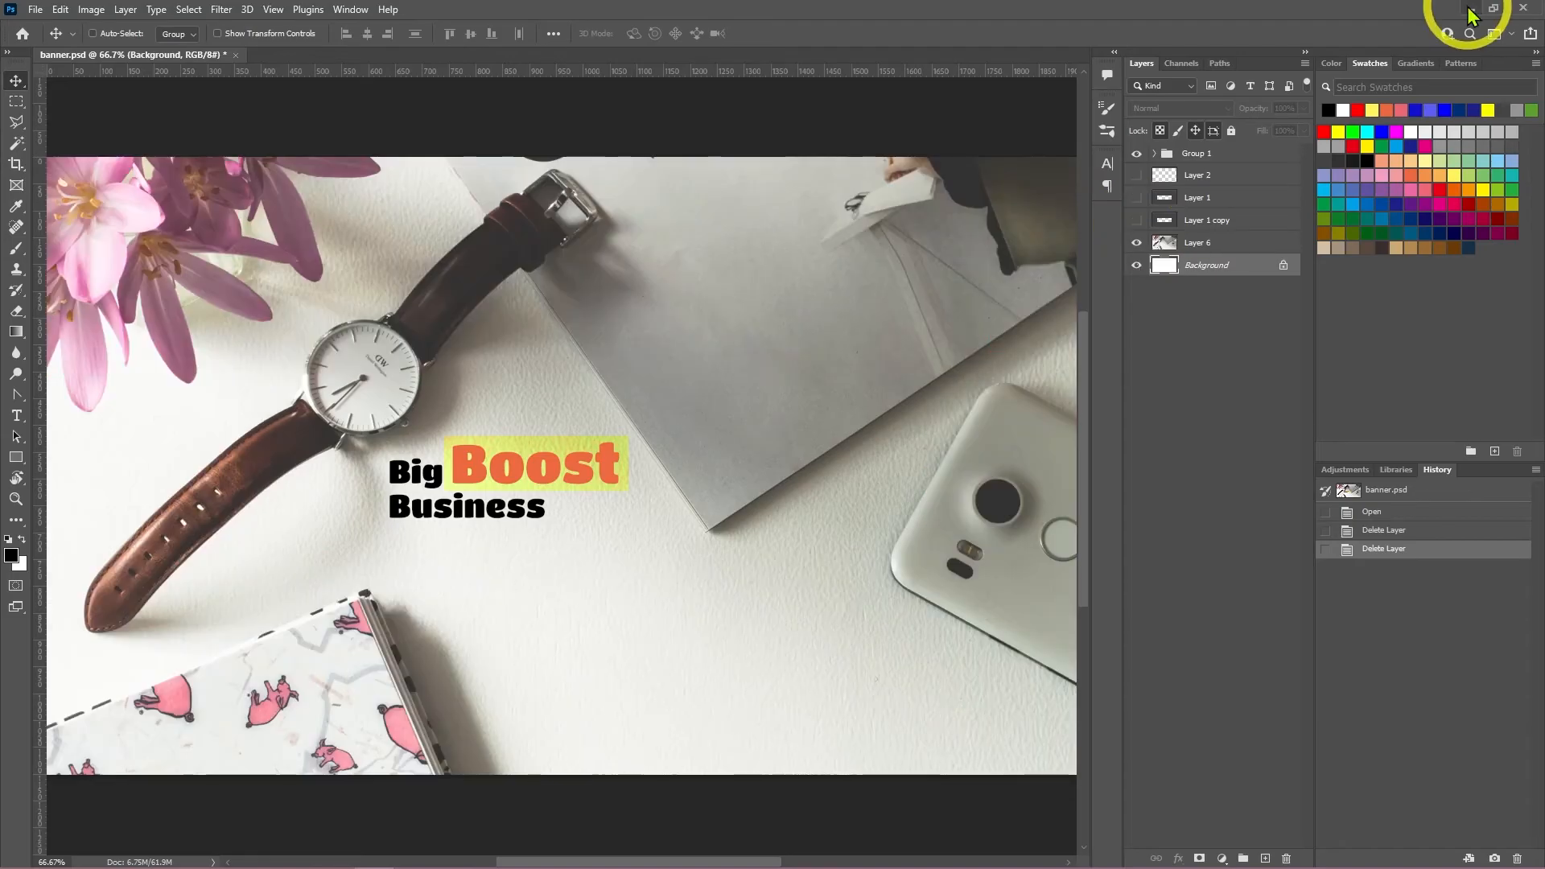
click(1470, 8)
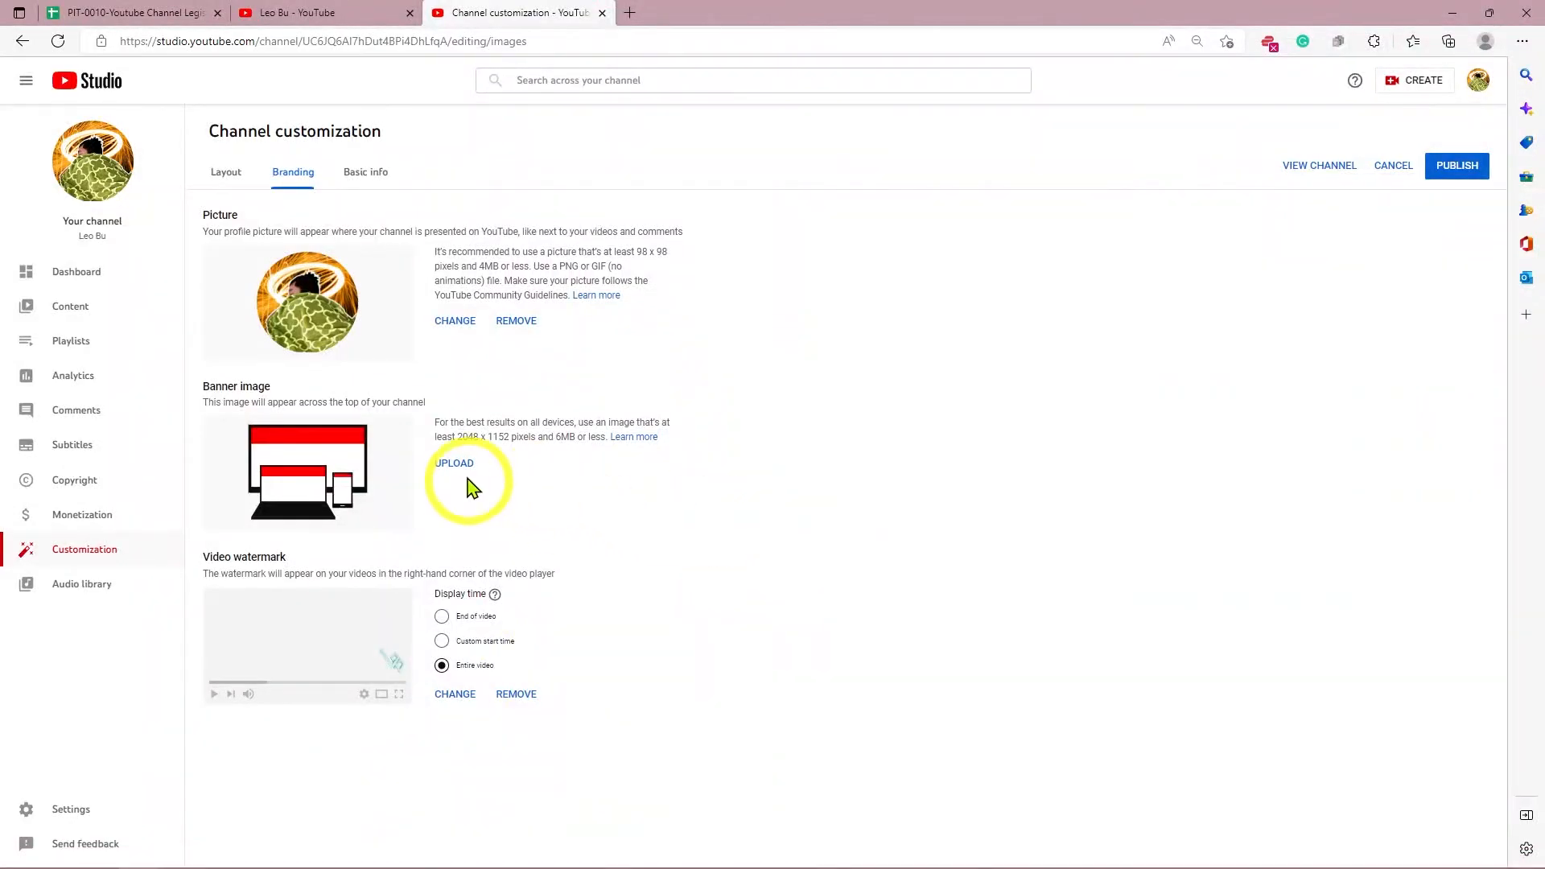
- Apply Meow-Youtube.jpg as the banner, then toggle the safe-zone dimming layers again
click(457, 462)
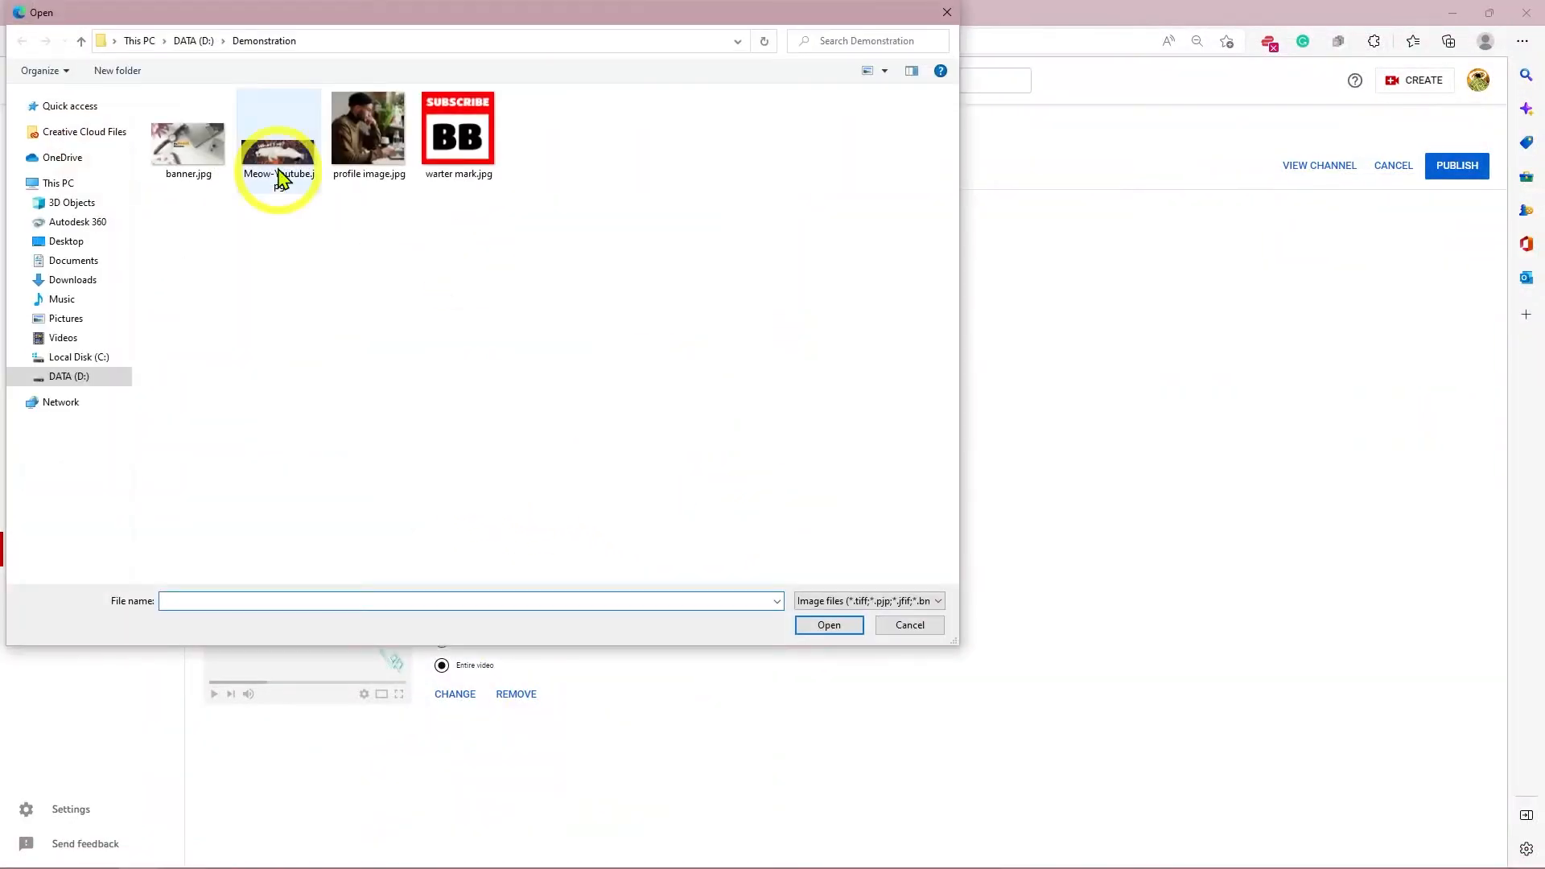
double_click(279, 176)
click(1063, 616)
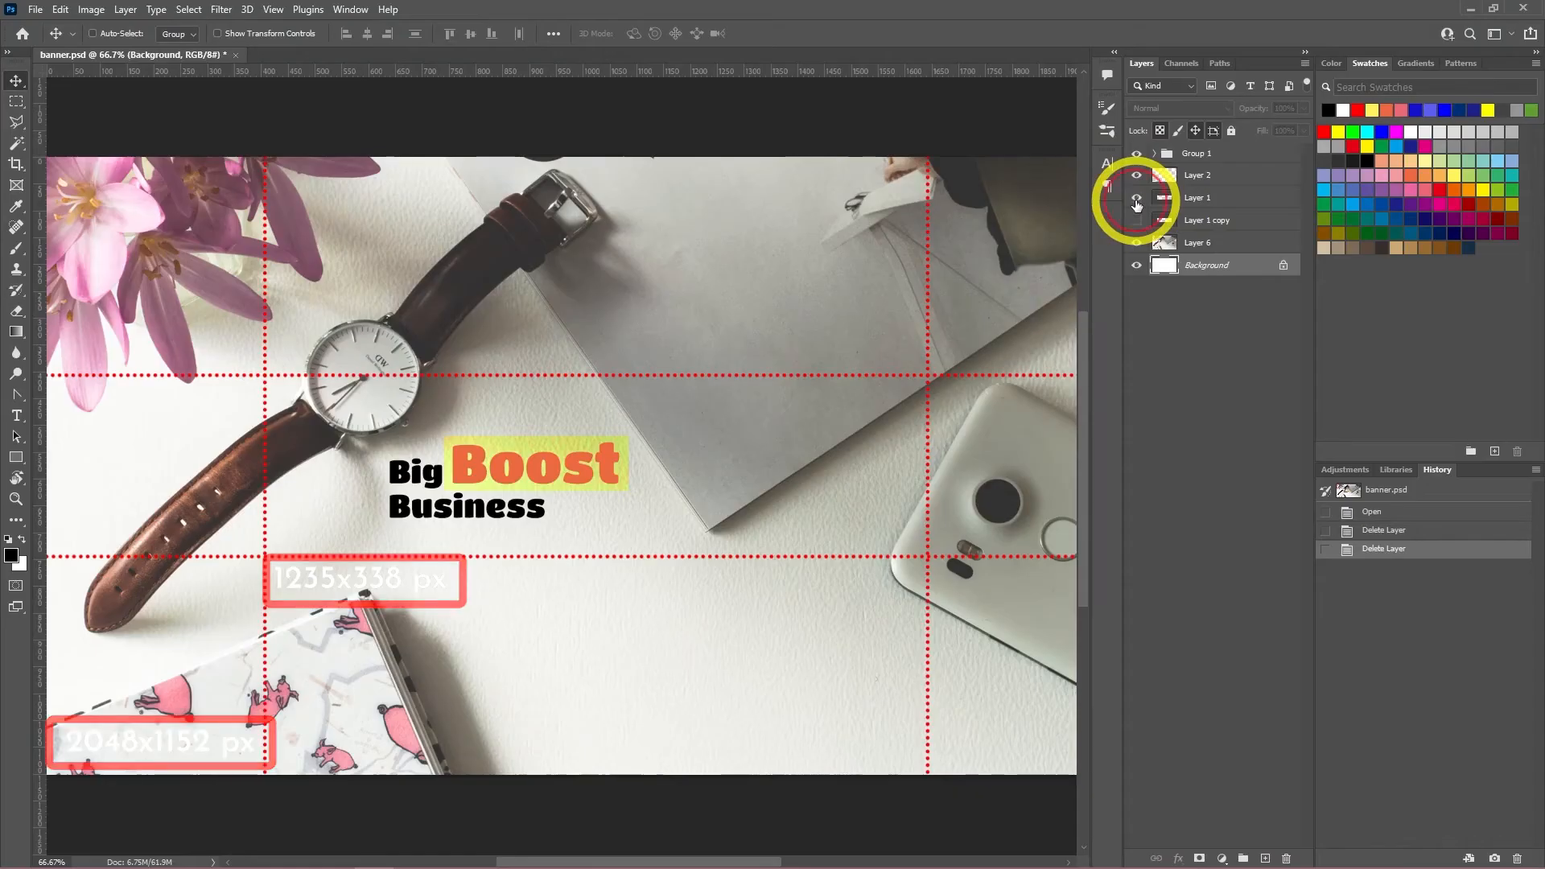
click(1137, 197)
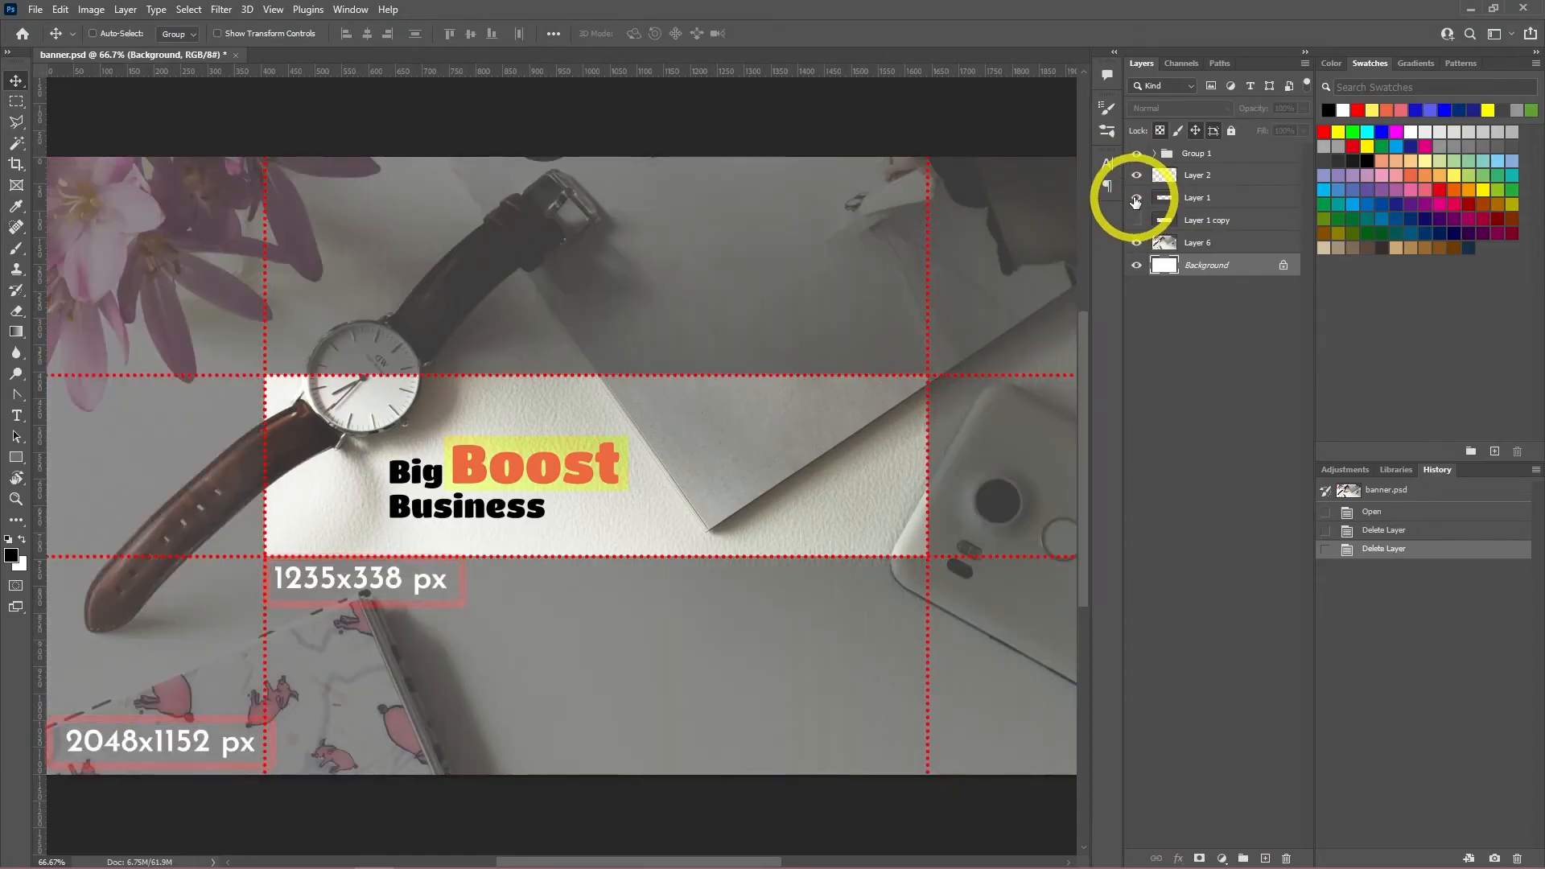
click(1136, 221)
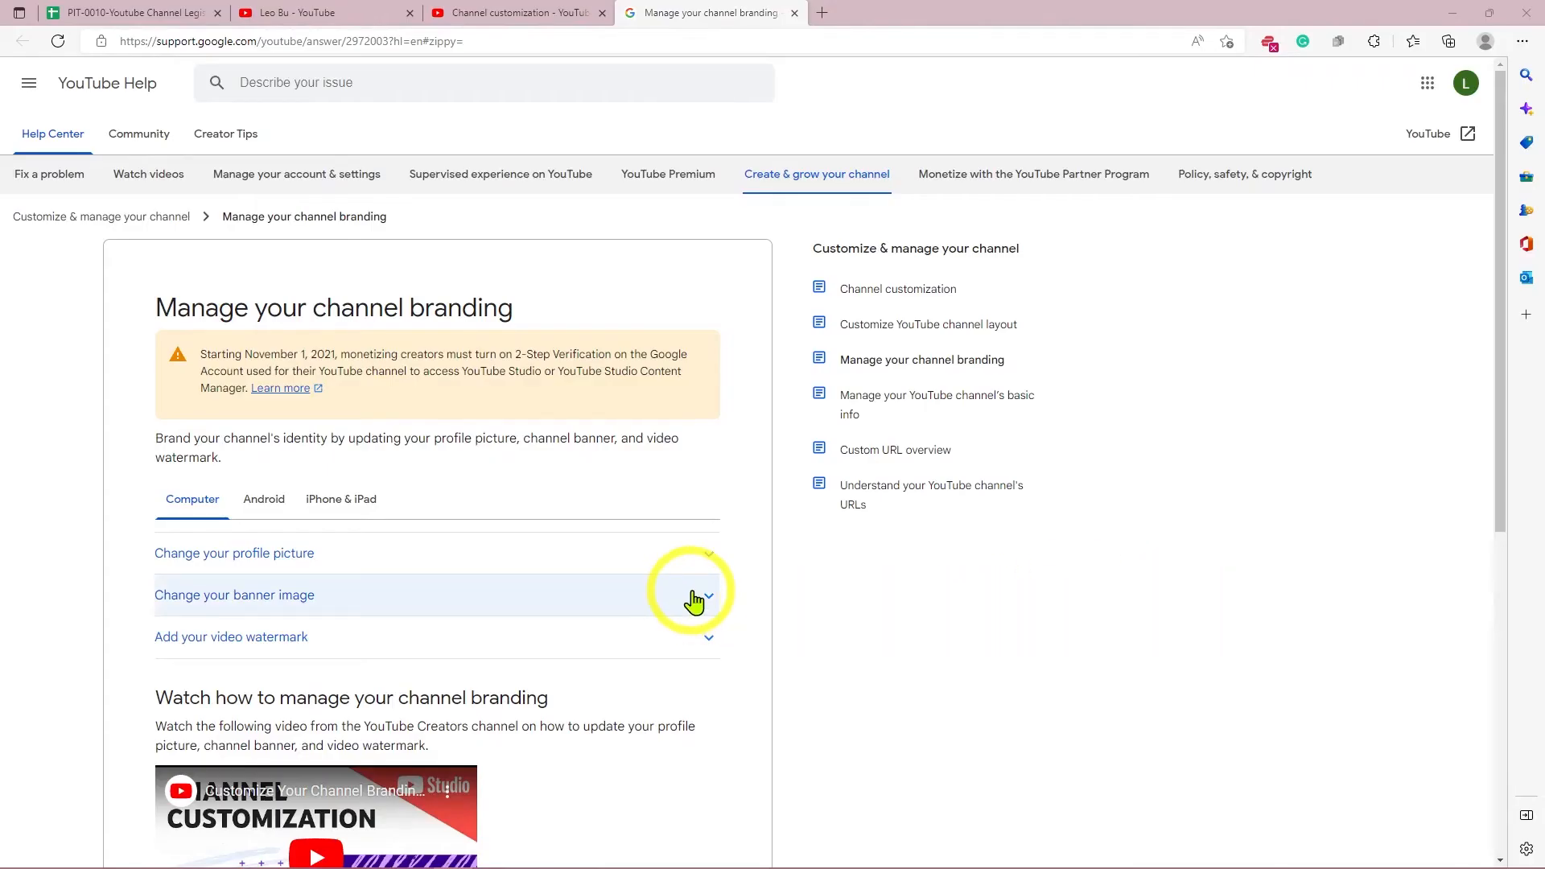
- In YouTube Help, underline the 2048 x 1152 px minimum and 1235 x 338 px safe-area rules
click(699, 600)
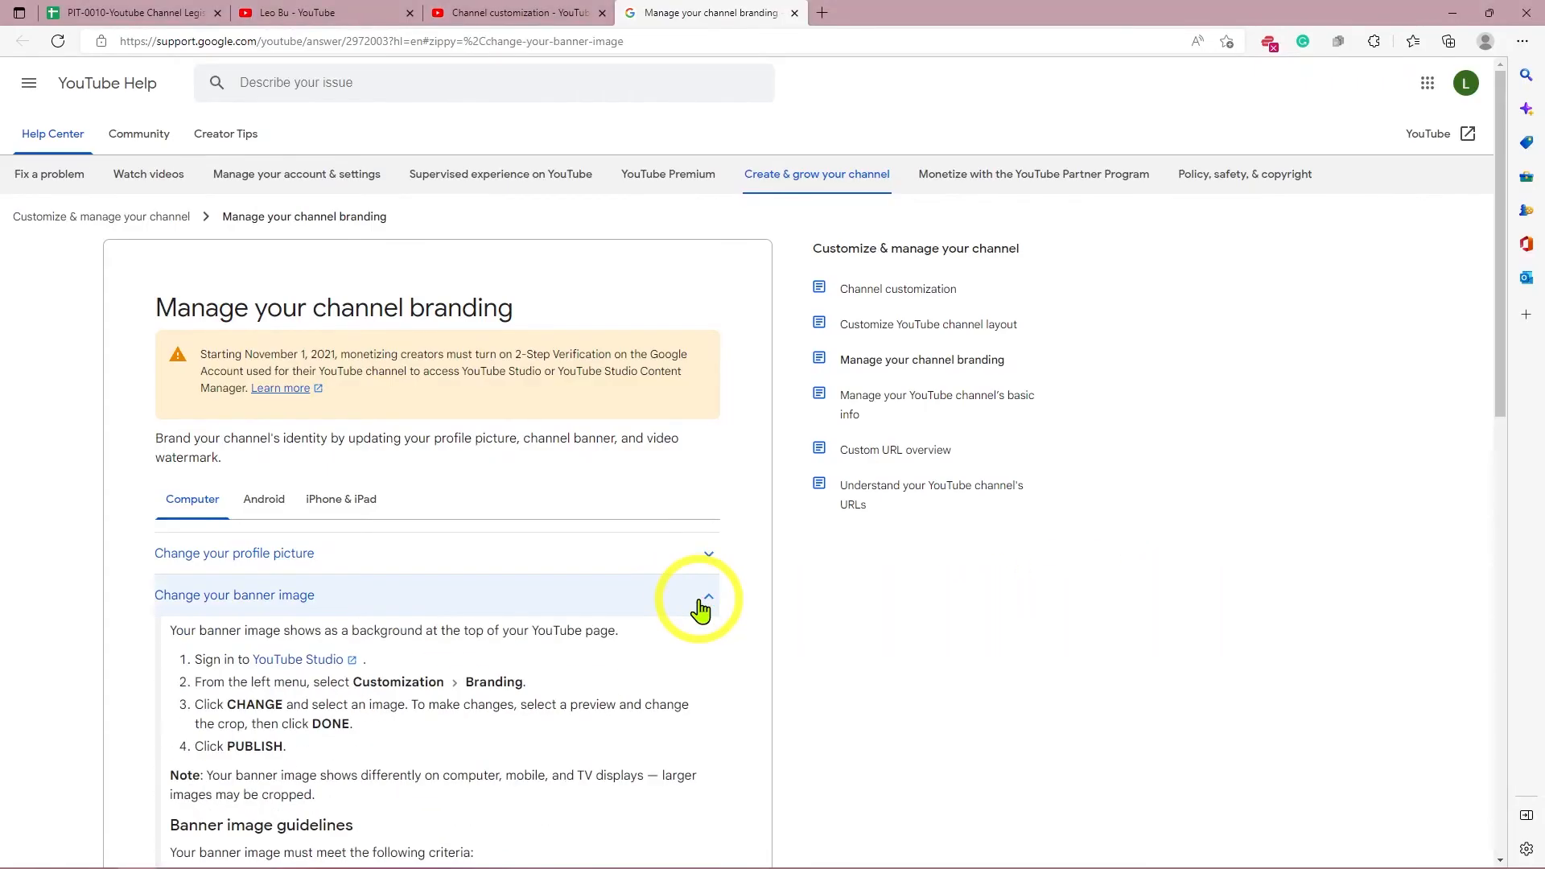
scroll(366, 652, down, 3)
drag(368, 648, 631, 646)
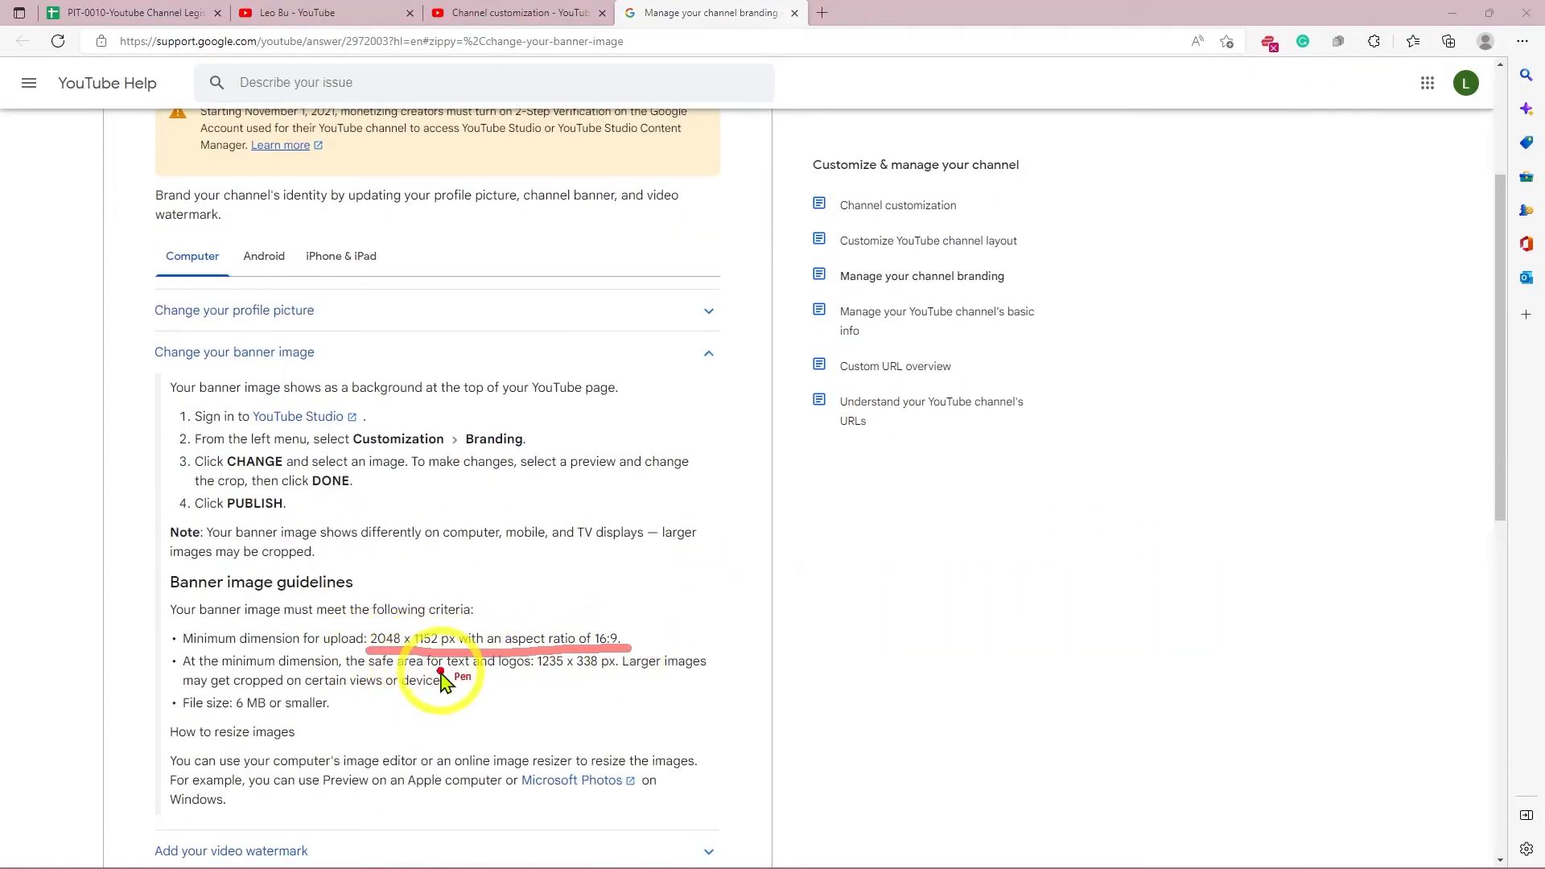
drag(372, 672, 664, 671)
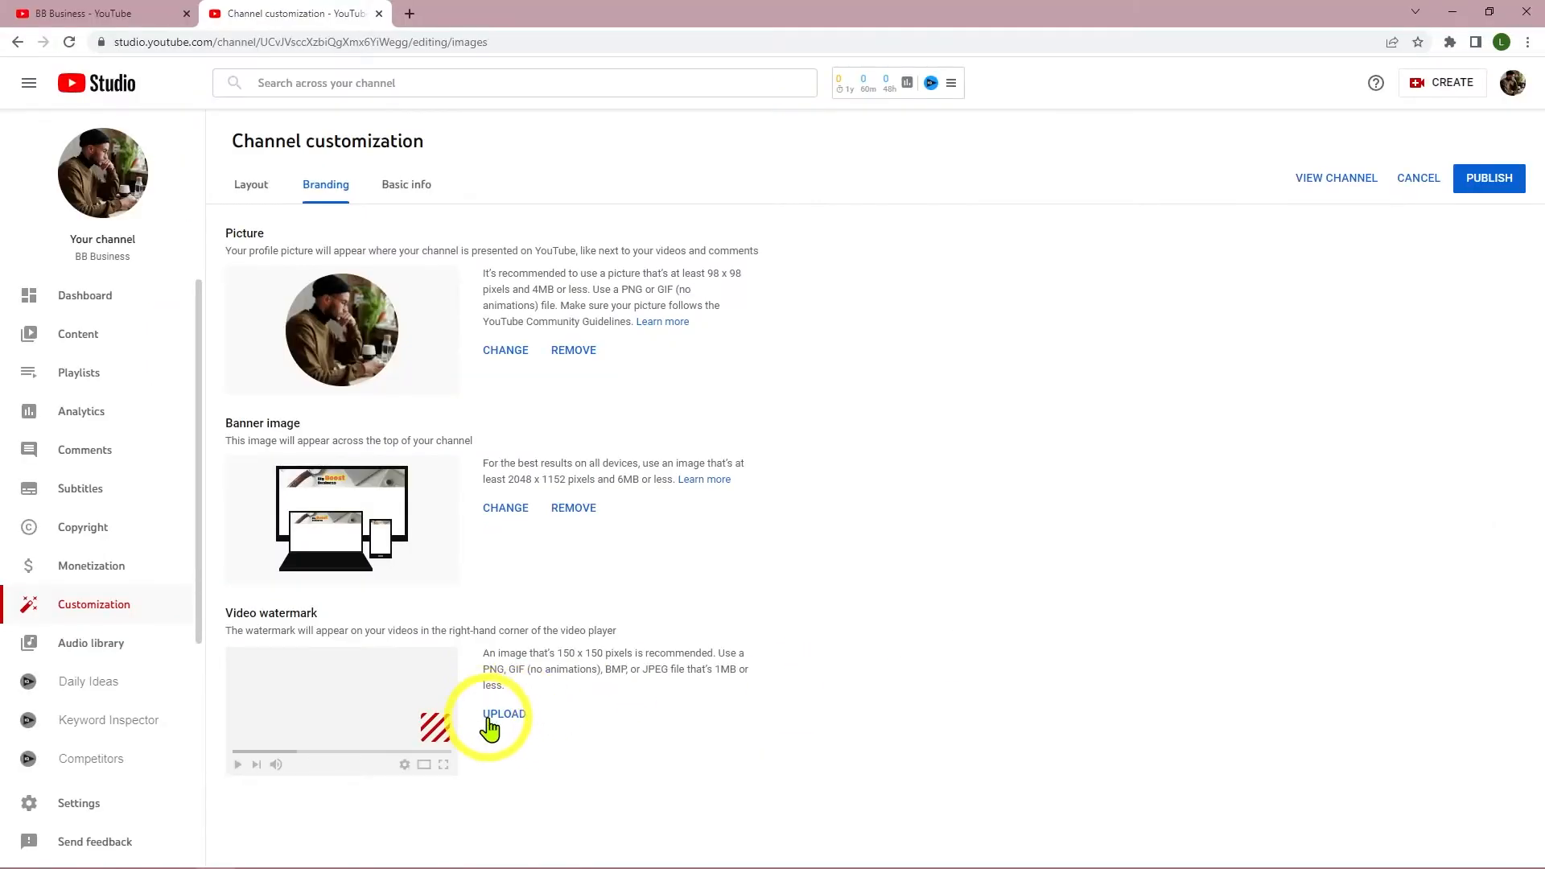
- Upload warter mark.jpg as the BB video watermark
click(489, 716)
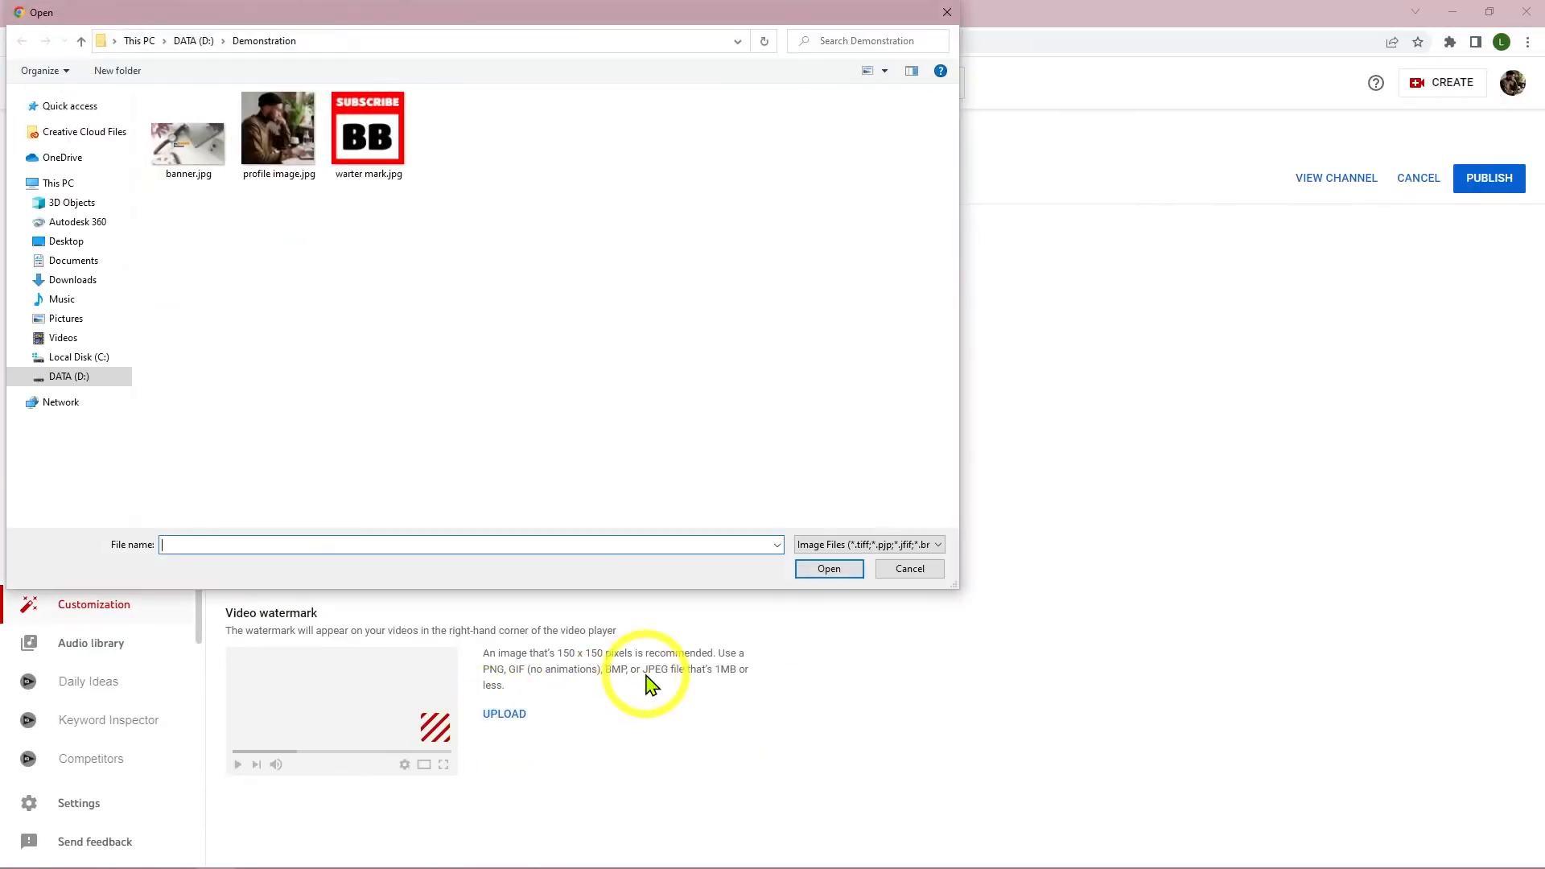
click(368, 135)
click(829, 570)
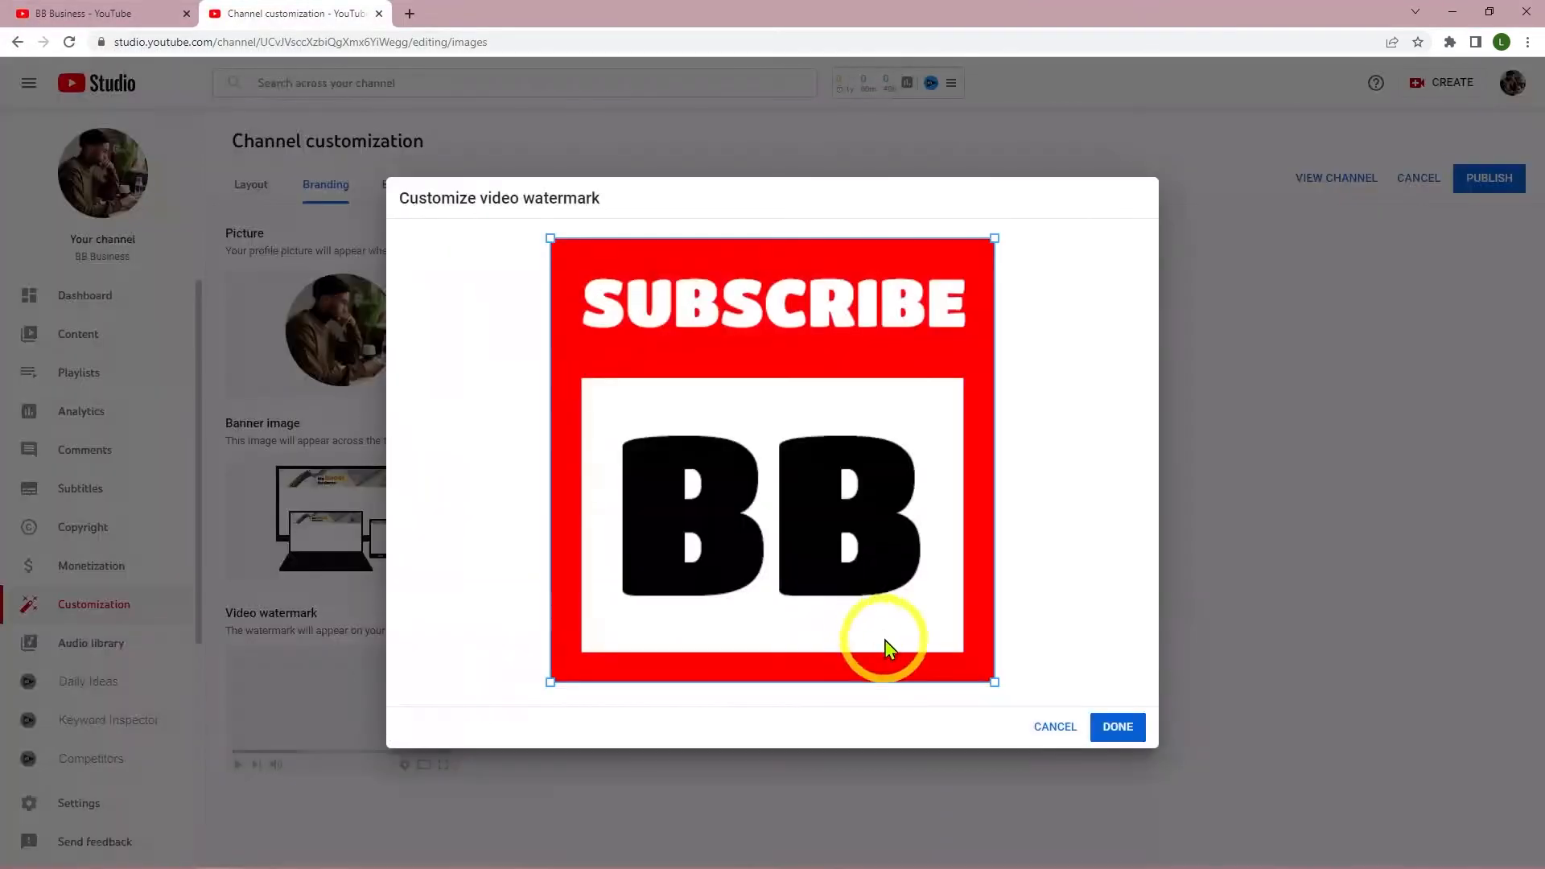
click(1117, 727)
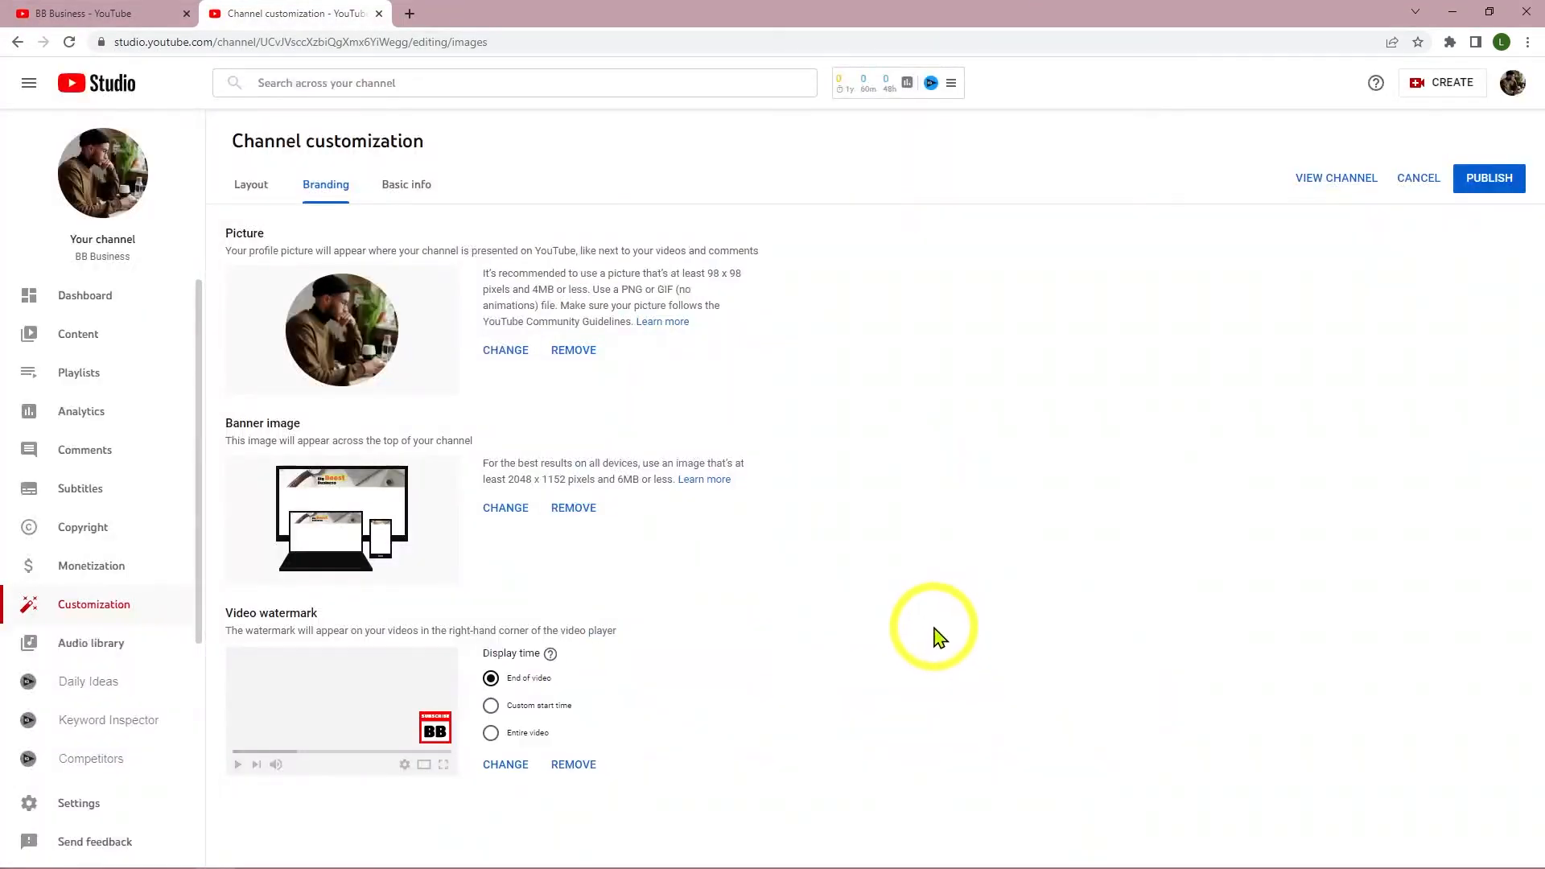
- Set the watermark display time to Entire video, then go to Basic info
click(490, 705)
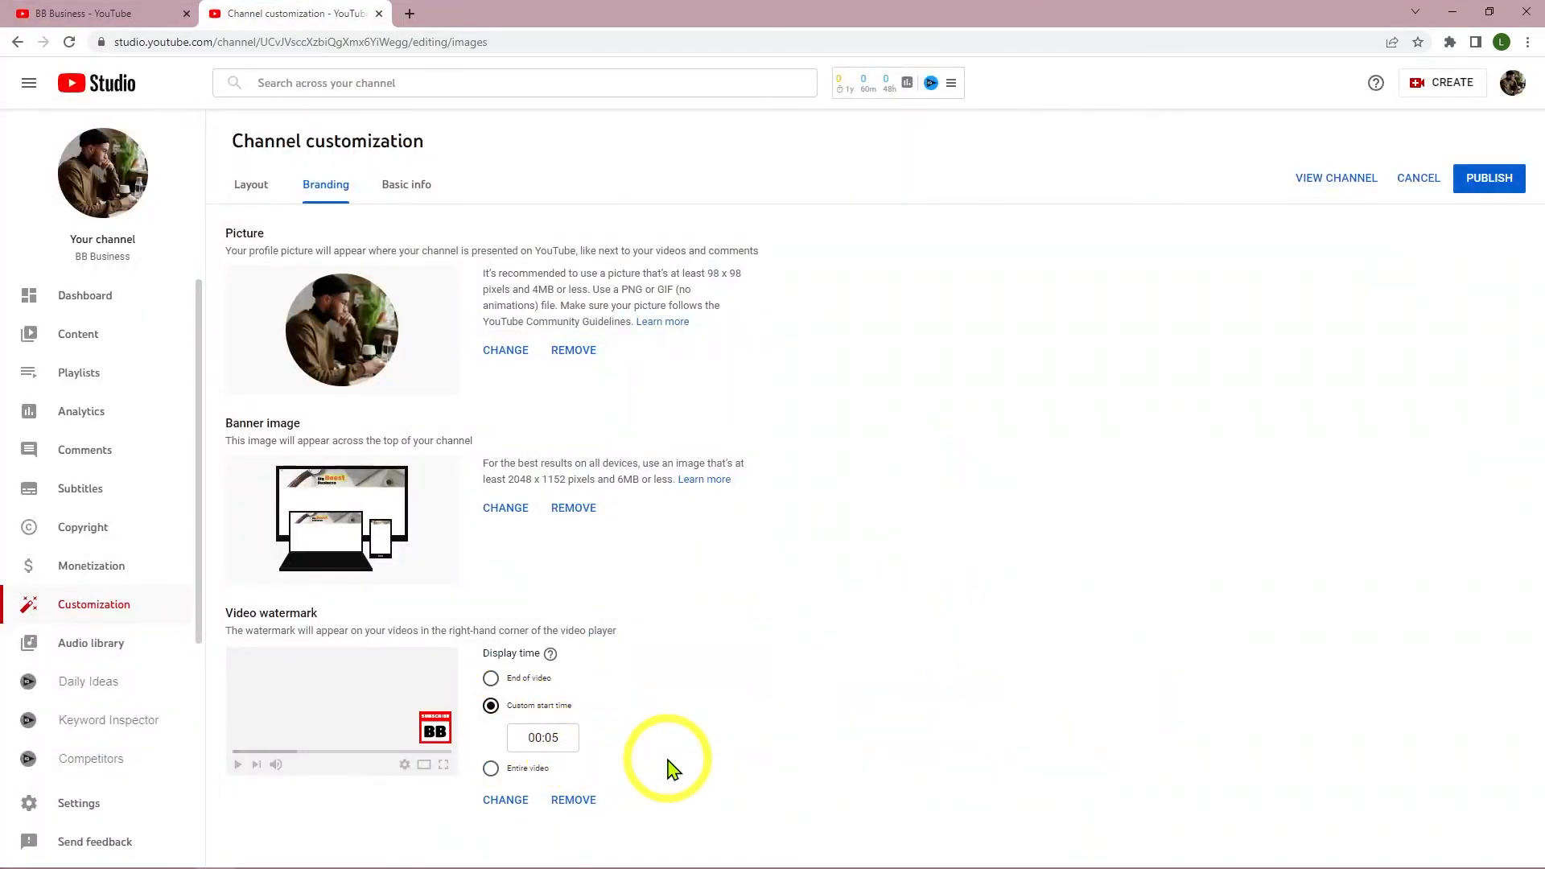
click(491, 768)
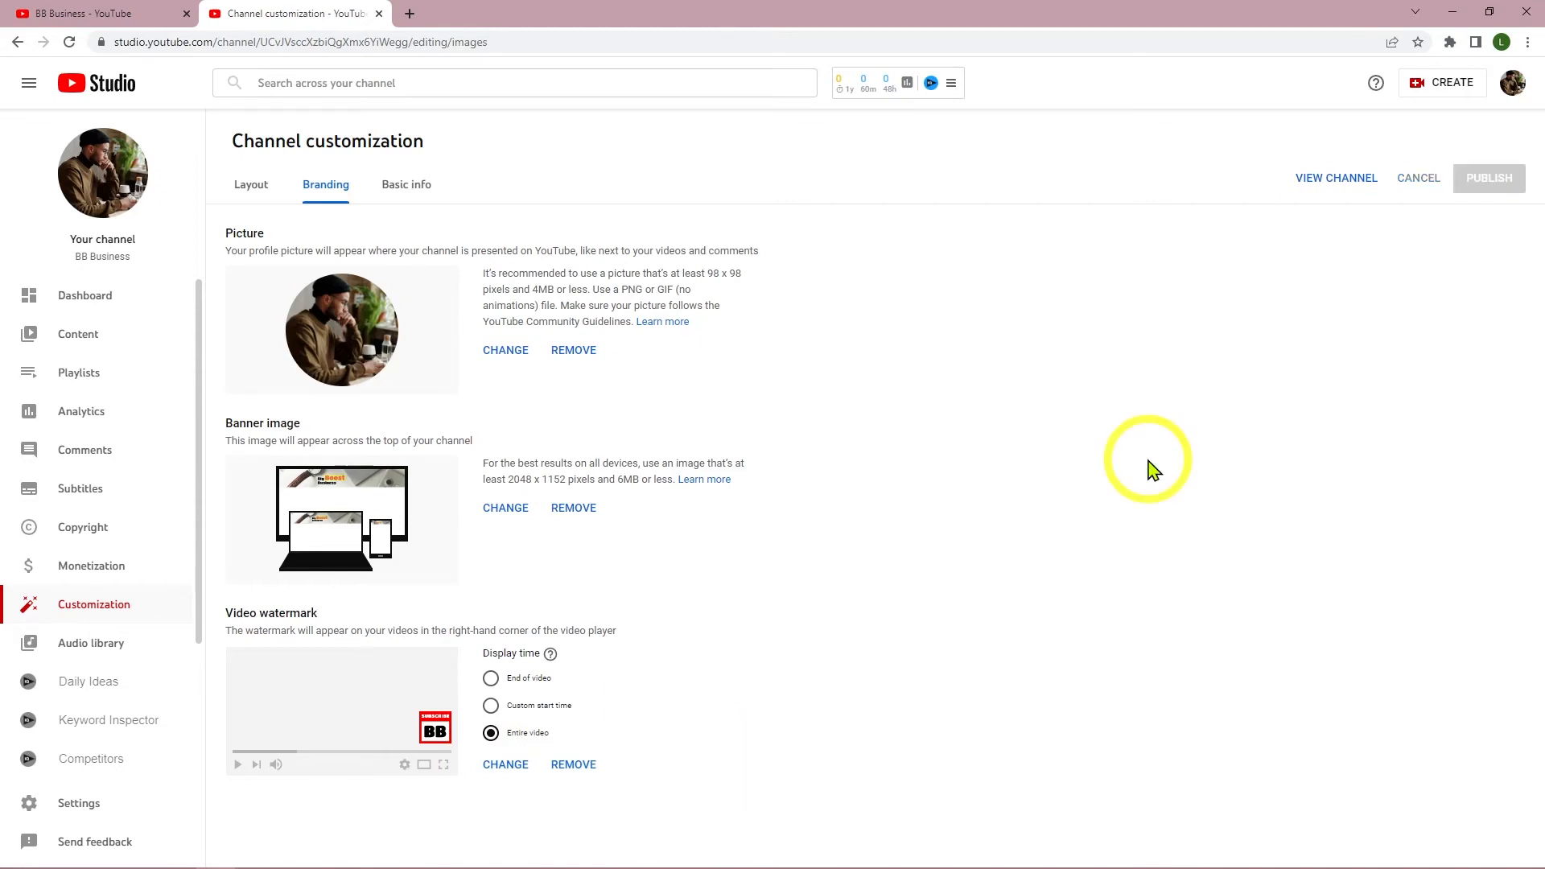
click(407, 187)
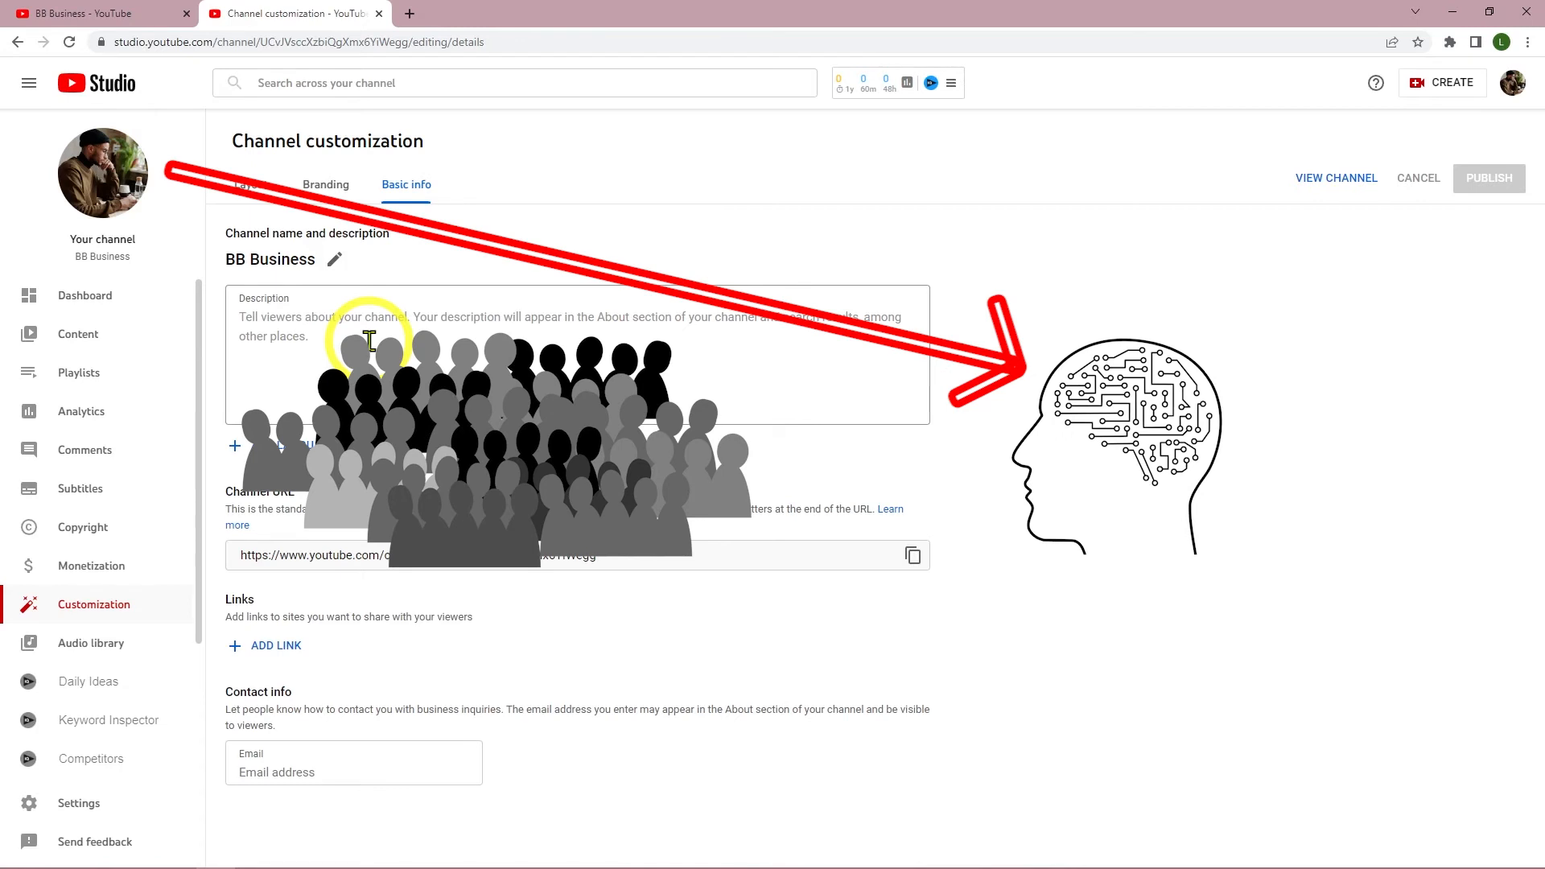
click(369, 341)
click(982, 344)
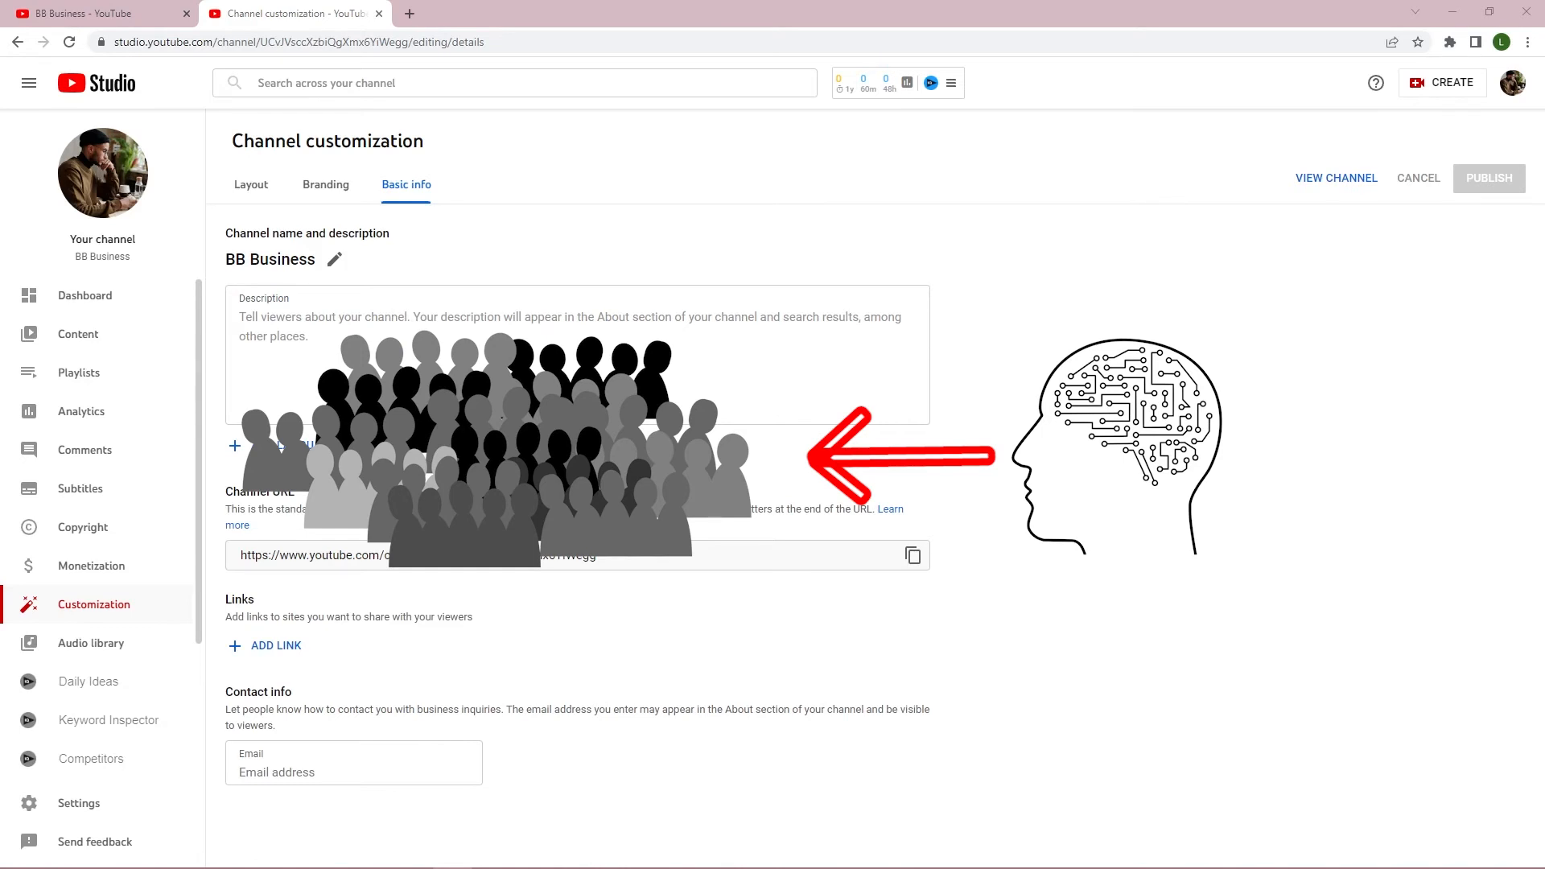
click(277, 336)
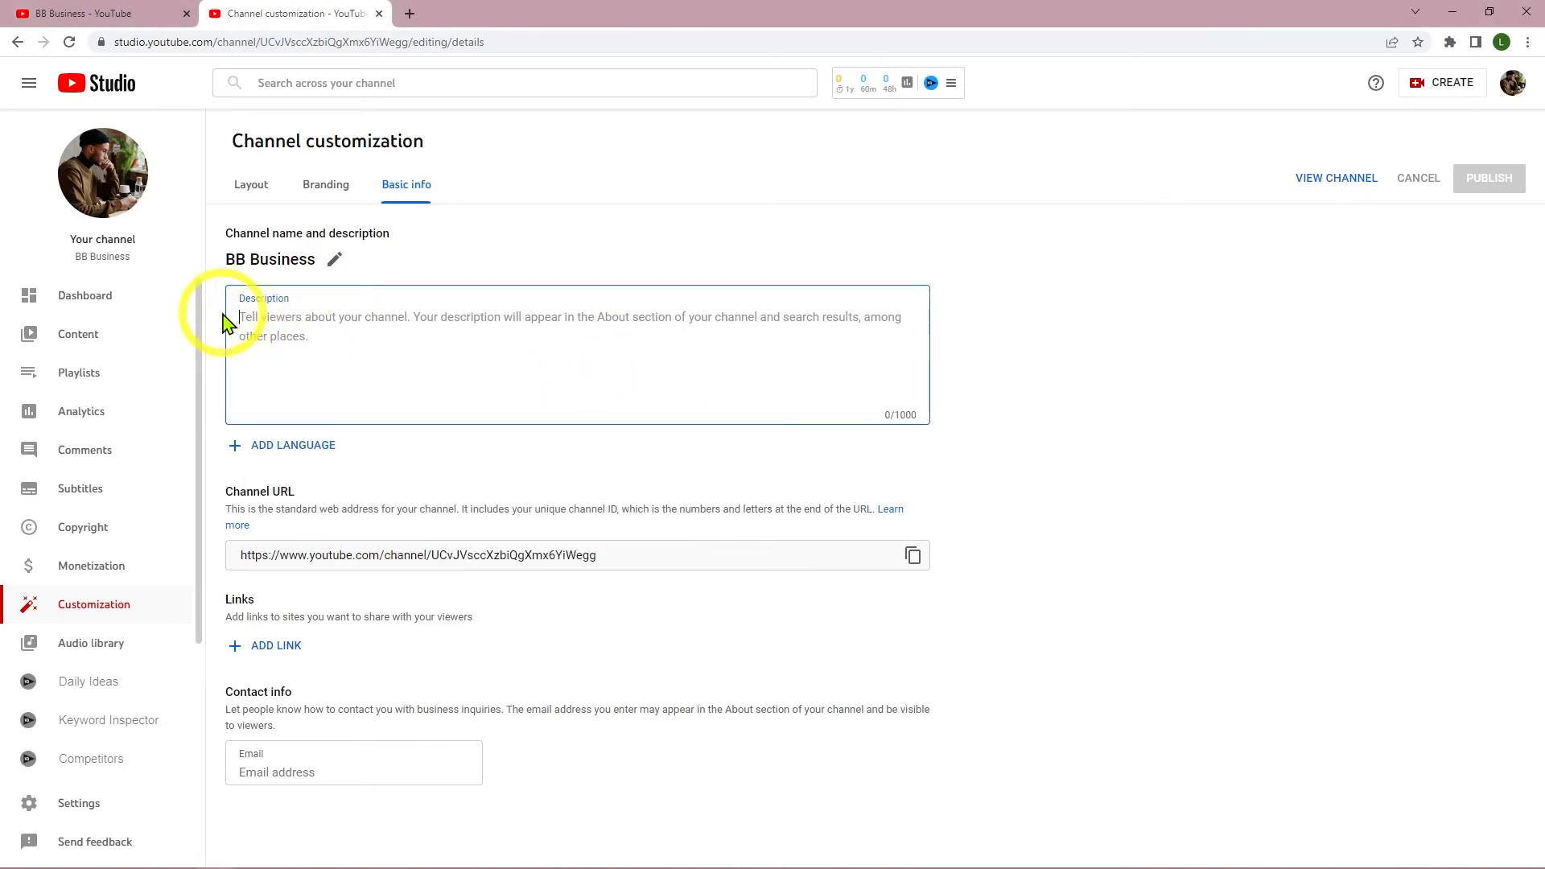
- Paste the 774-character description and highlight its mentions of 'online business'
text(The Internet industry has moved up from the magnate seizing the market, Building public infrastructure platforms (Youtube, Twitter, Facebook, LinkedIn, etc.), into a status that Individual independent businesses are blooming, and their influence can be comparable to the listed group. And the benefit of the 100 people company, with such a trend, no one would choose to miss such a bonus period. If you don't know what online business is yet, or what it can change. My channel is willing to share anything about online business and let you know all the necessary skills to start and boost, from scratch to master, step by step. And also, I'll test various practical strategies to show you the most effective way to run your online business. So, no excuse. Get started now!)
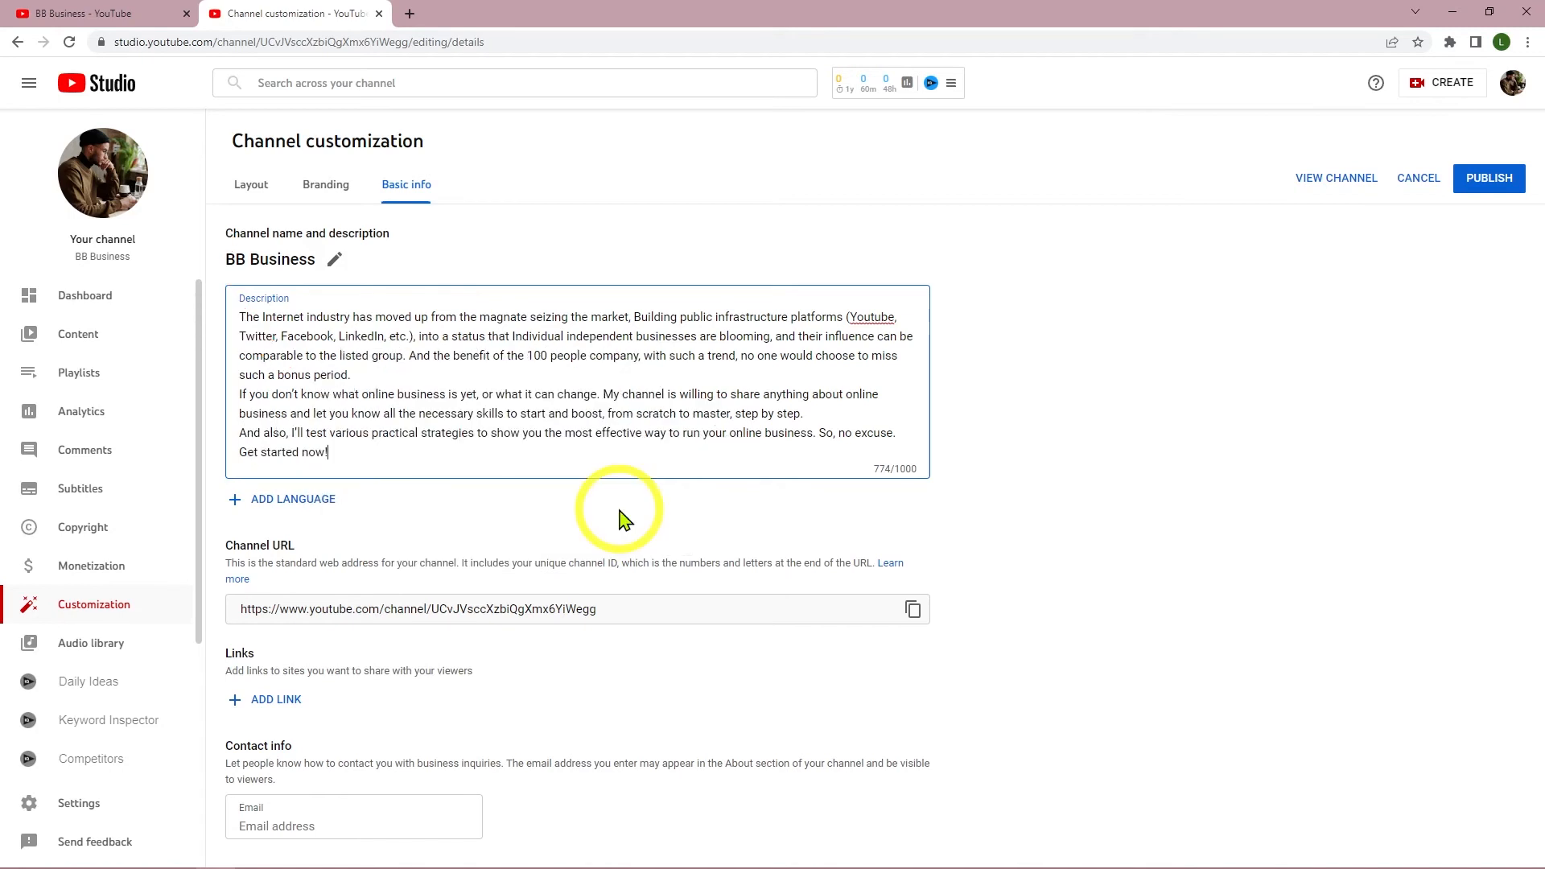
drag(845, 404, 887, 405)
drag(239, 422, 289, 422)
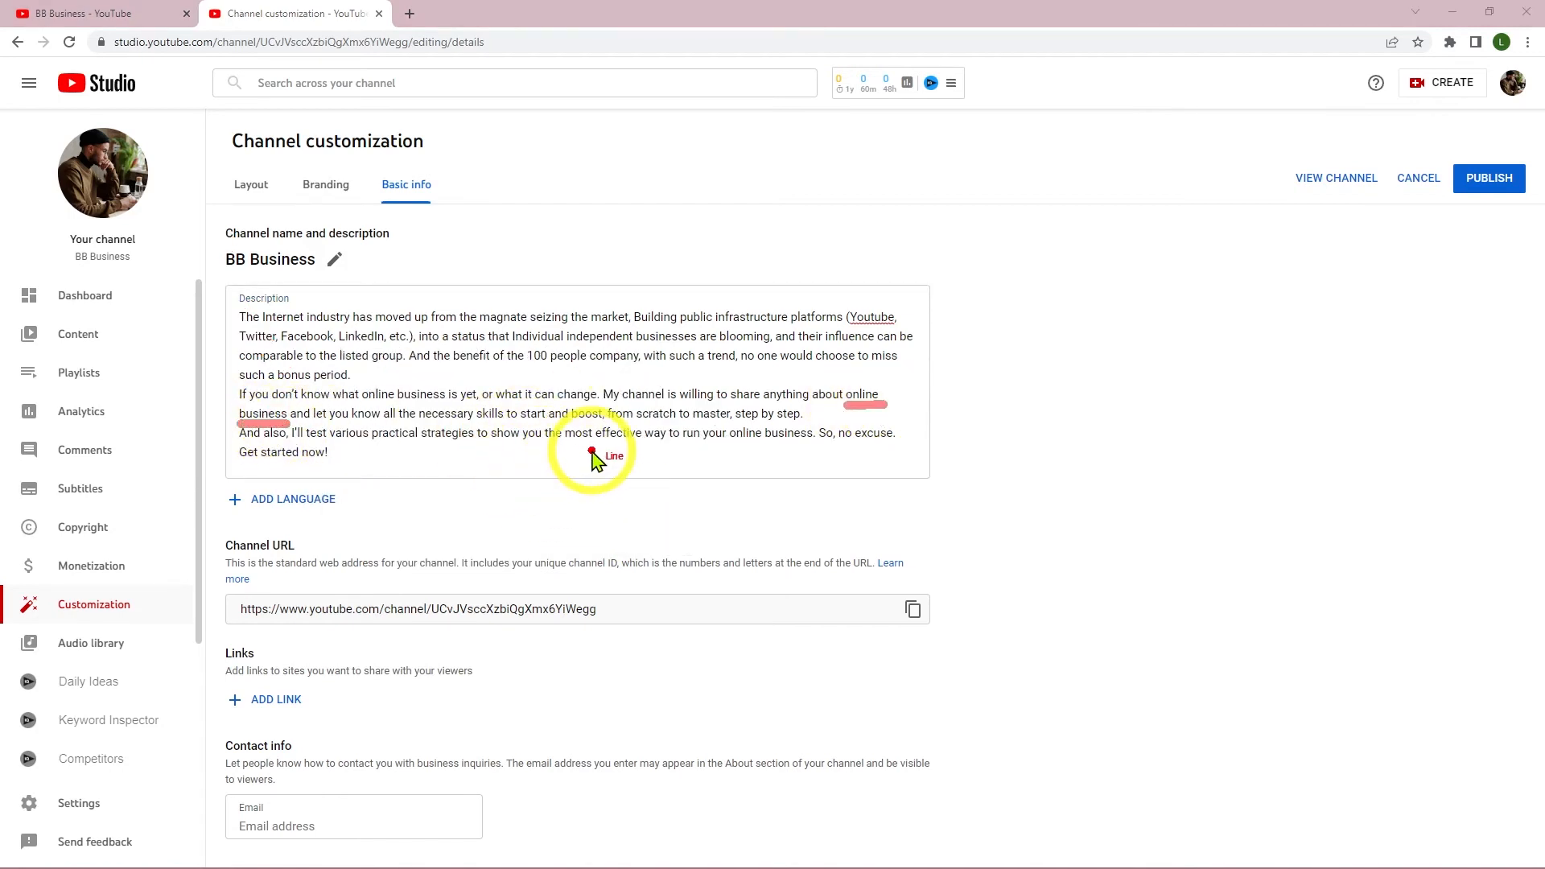
drag(360, 403, 445, 403)
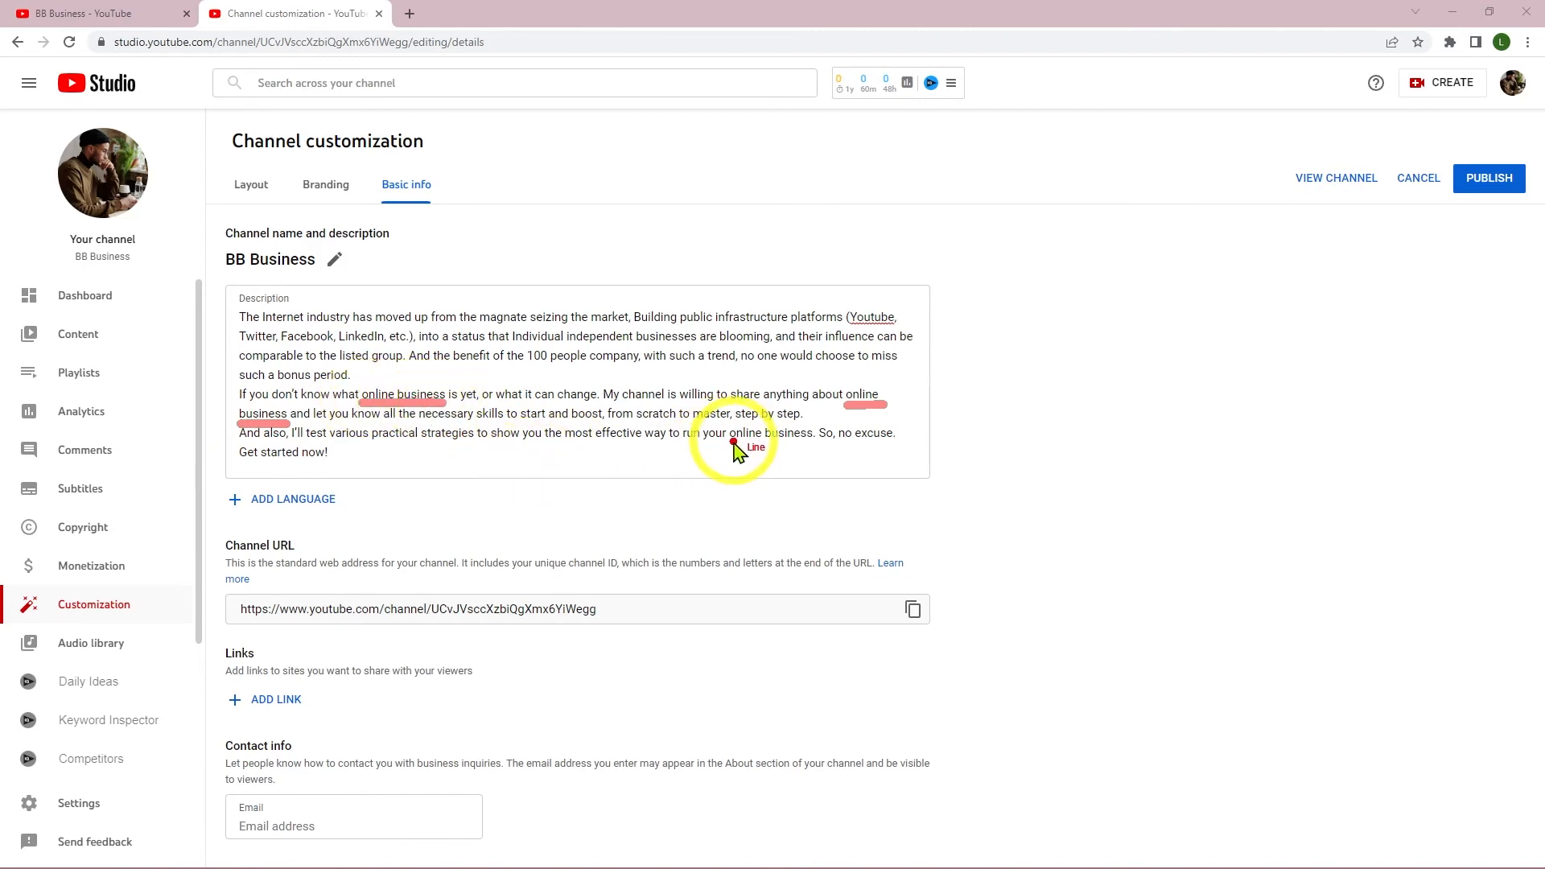
drag(728, 442, 808, 442)
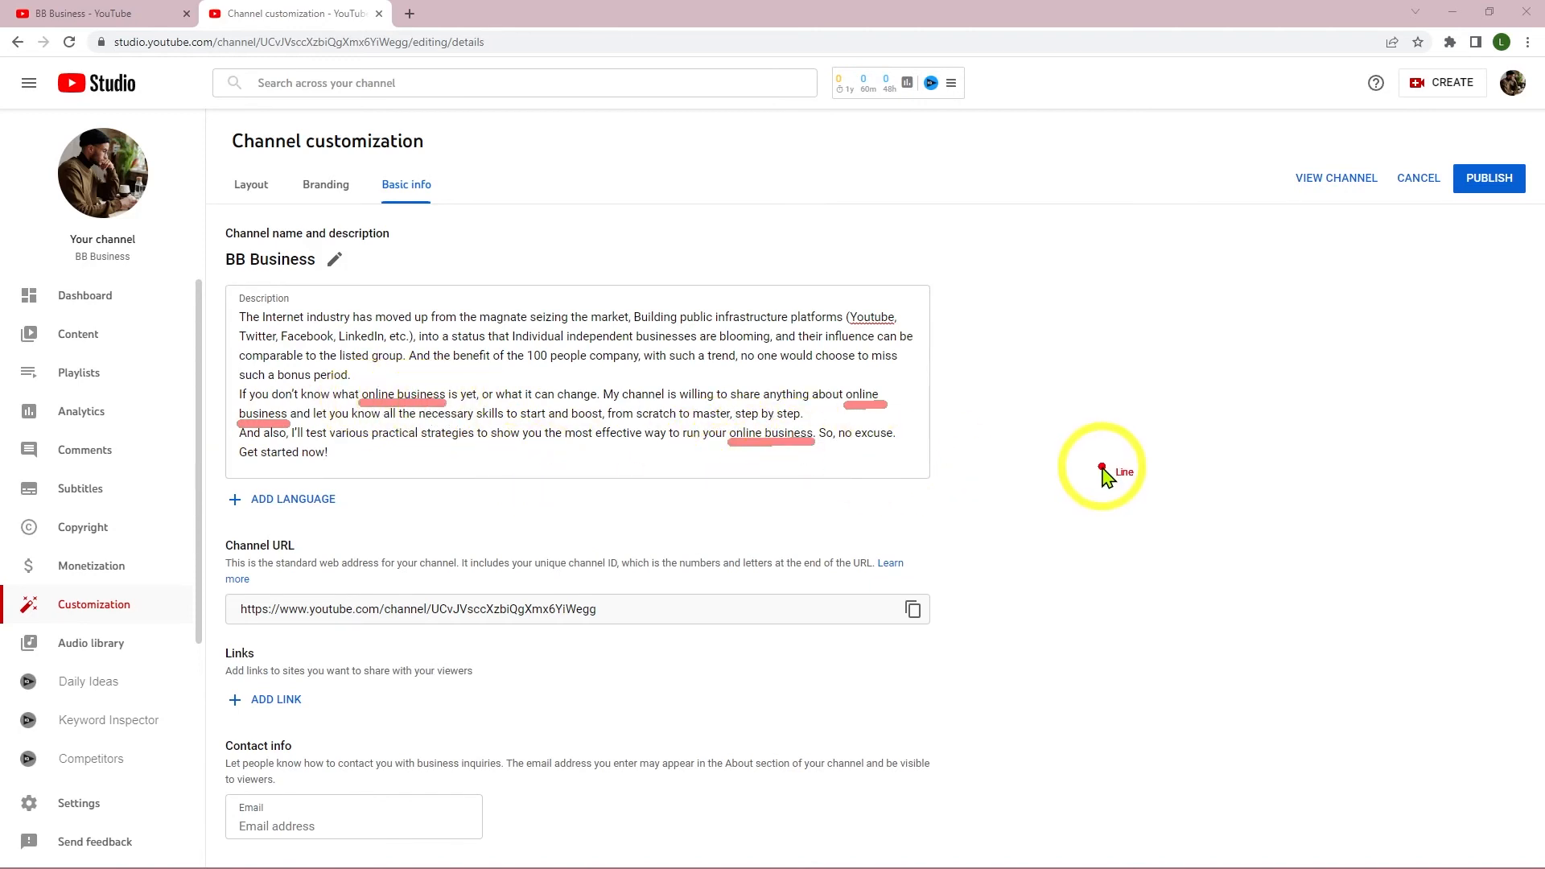
key(Escape)
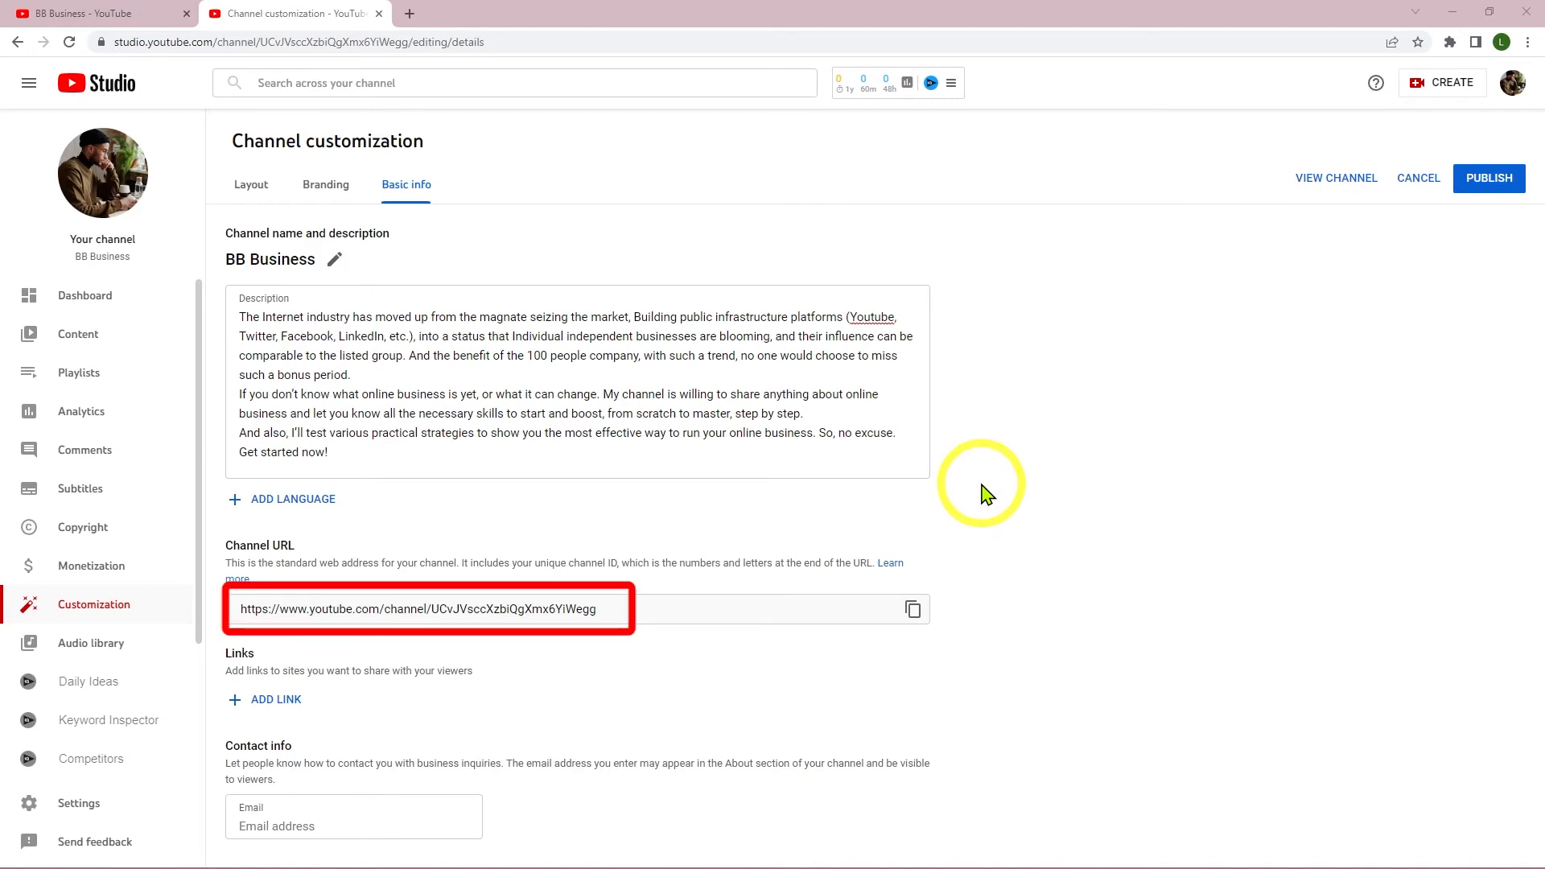
- Open the Channel URL help article and underline the custom URL requirements: 30 days old, profile picture, banner image
click(889, 570)
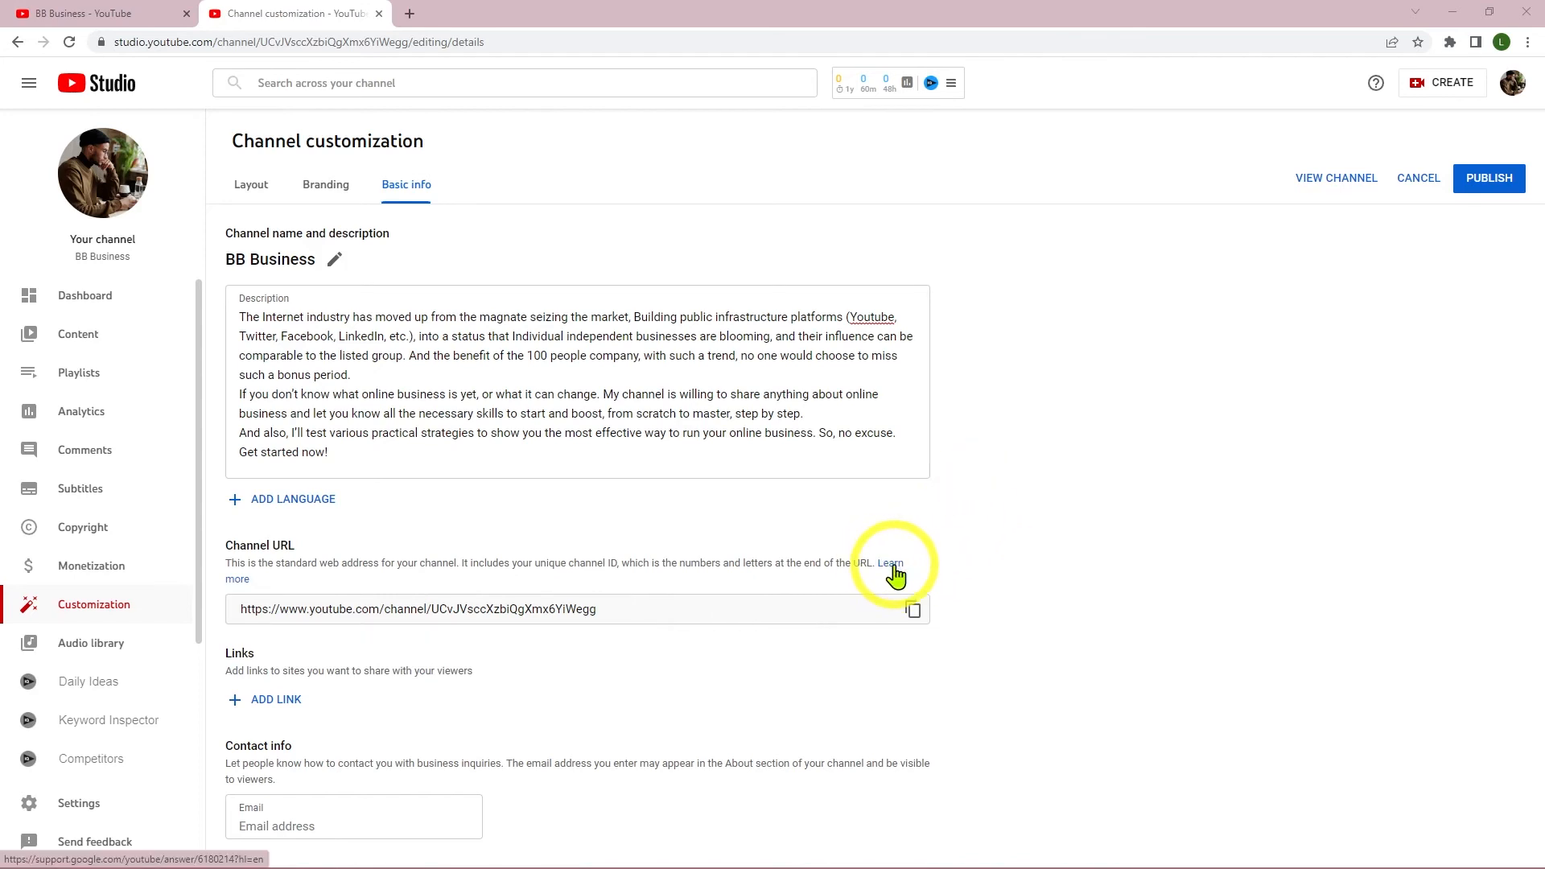
scroll(888, 576, down, 4)
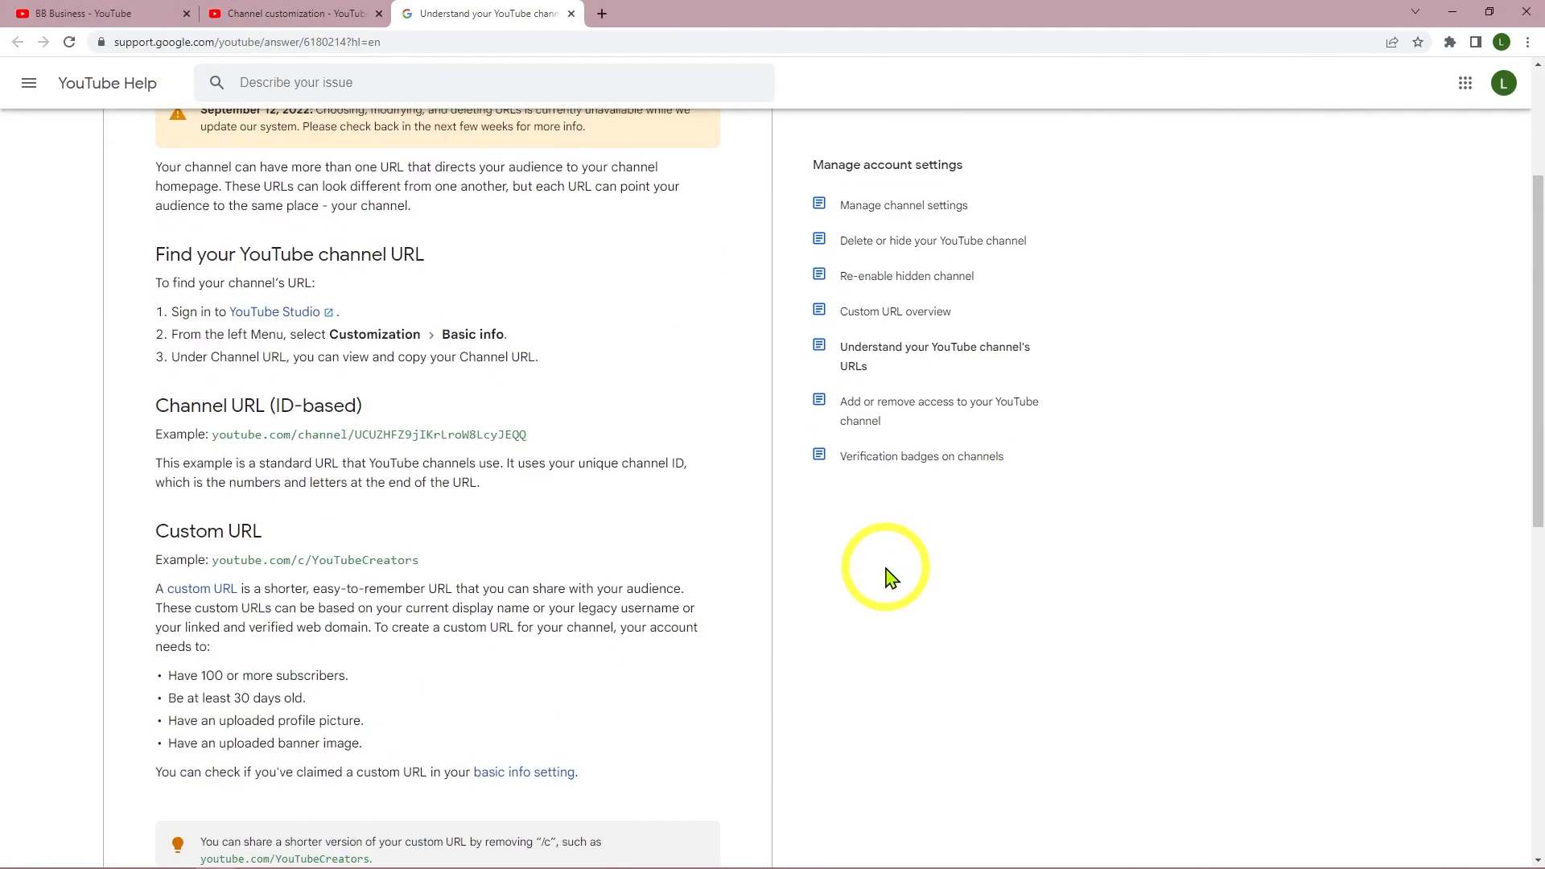
scroll(888, 571, down, 3)
drag(149, 445, 360, 445)
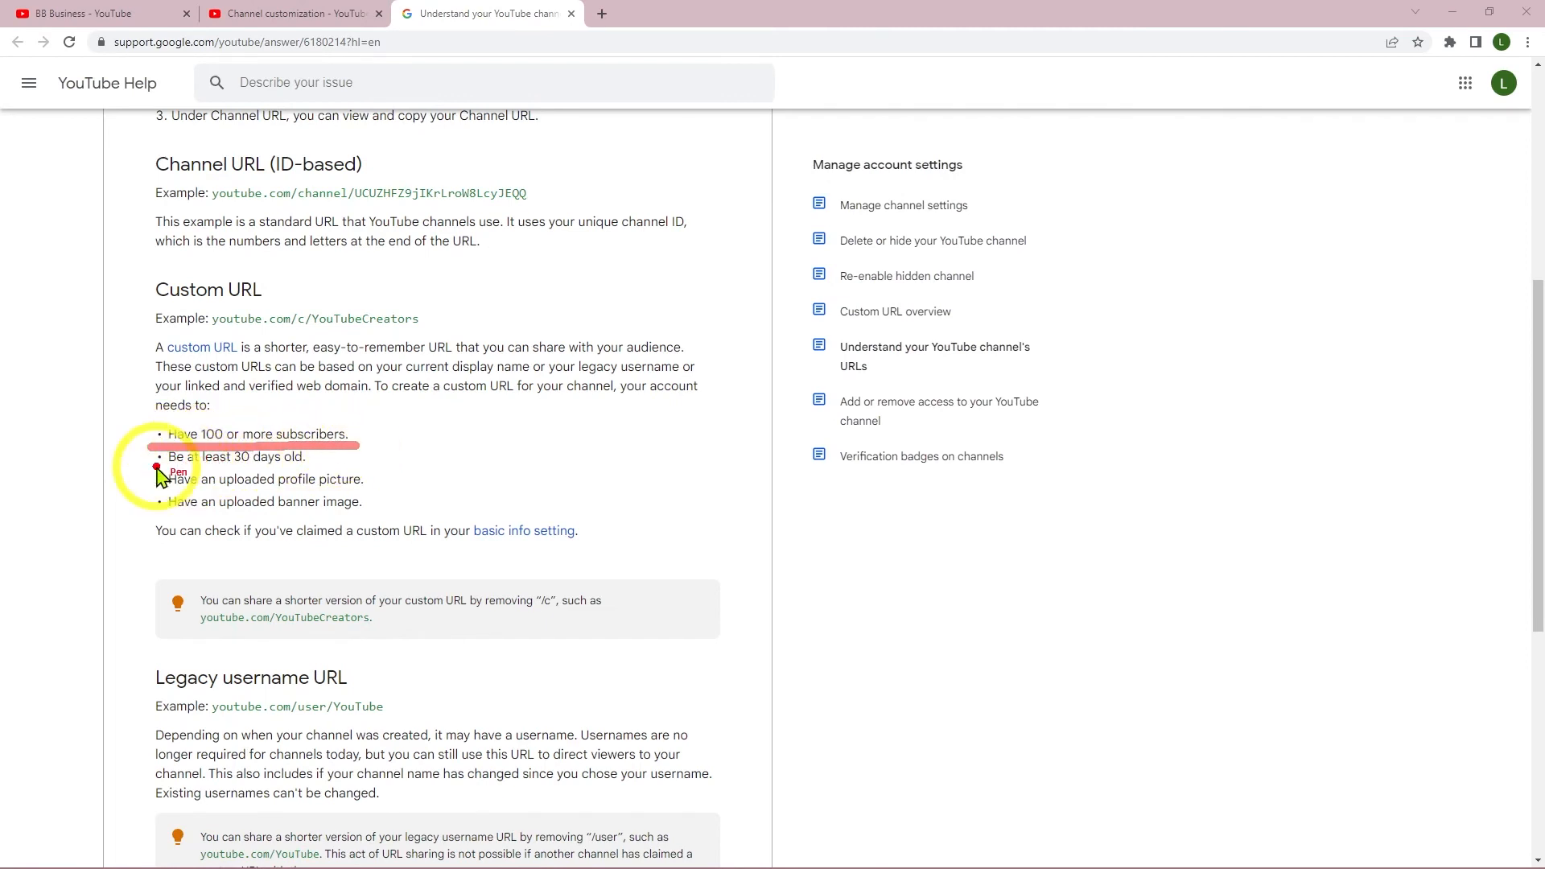
drag(151, 467, 312, 466)
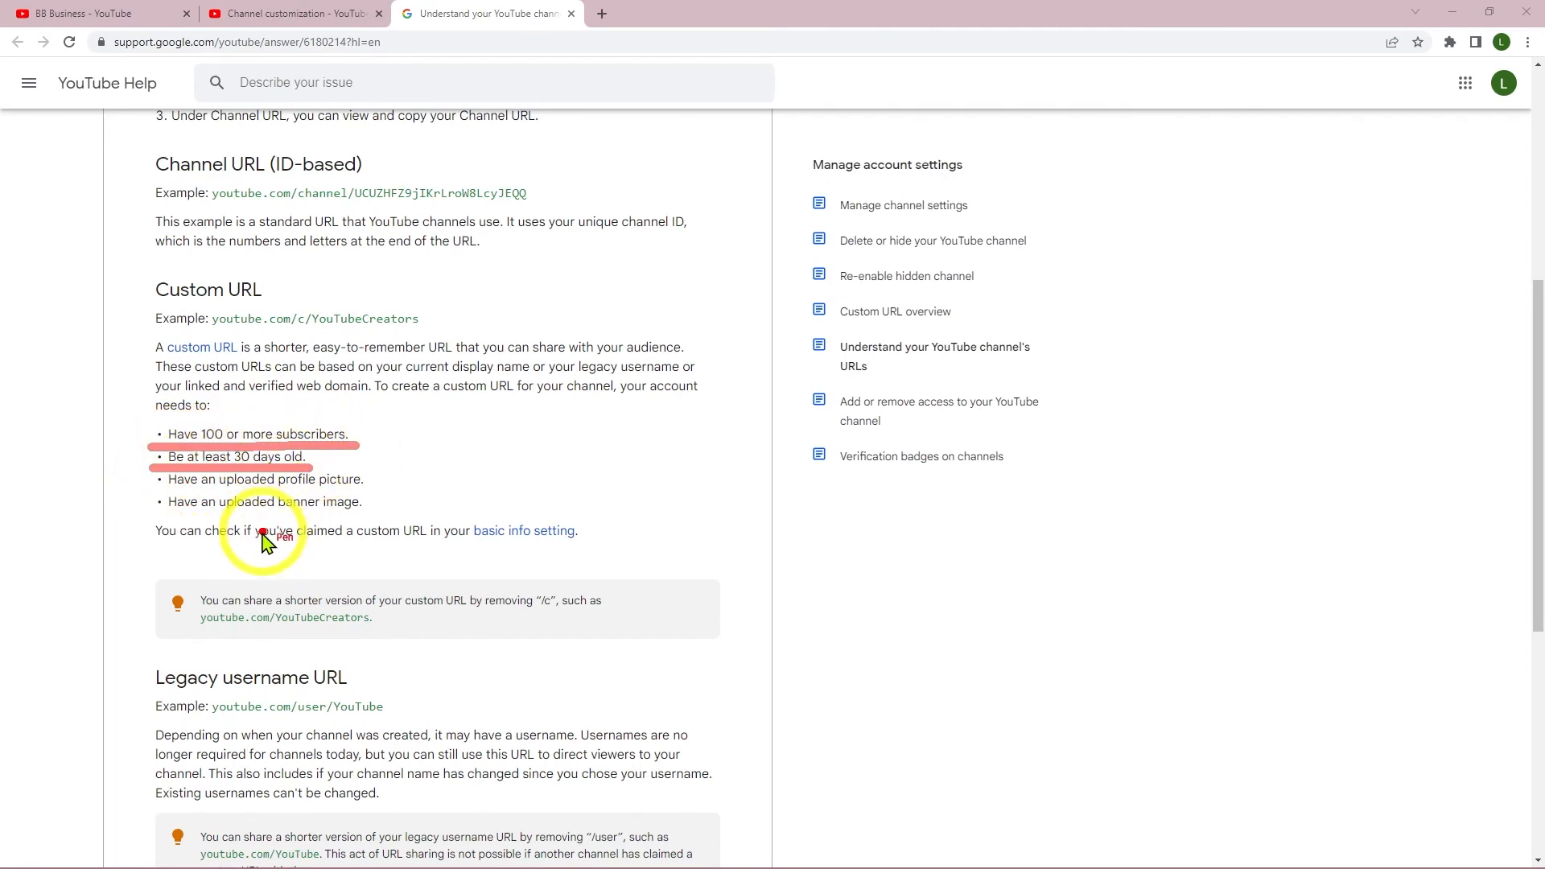
drag(153, 490, 355, 490)
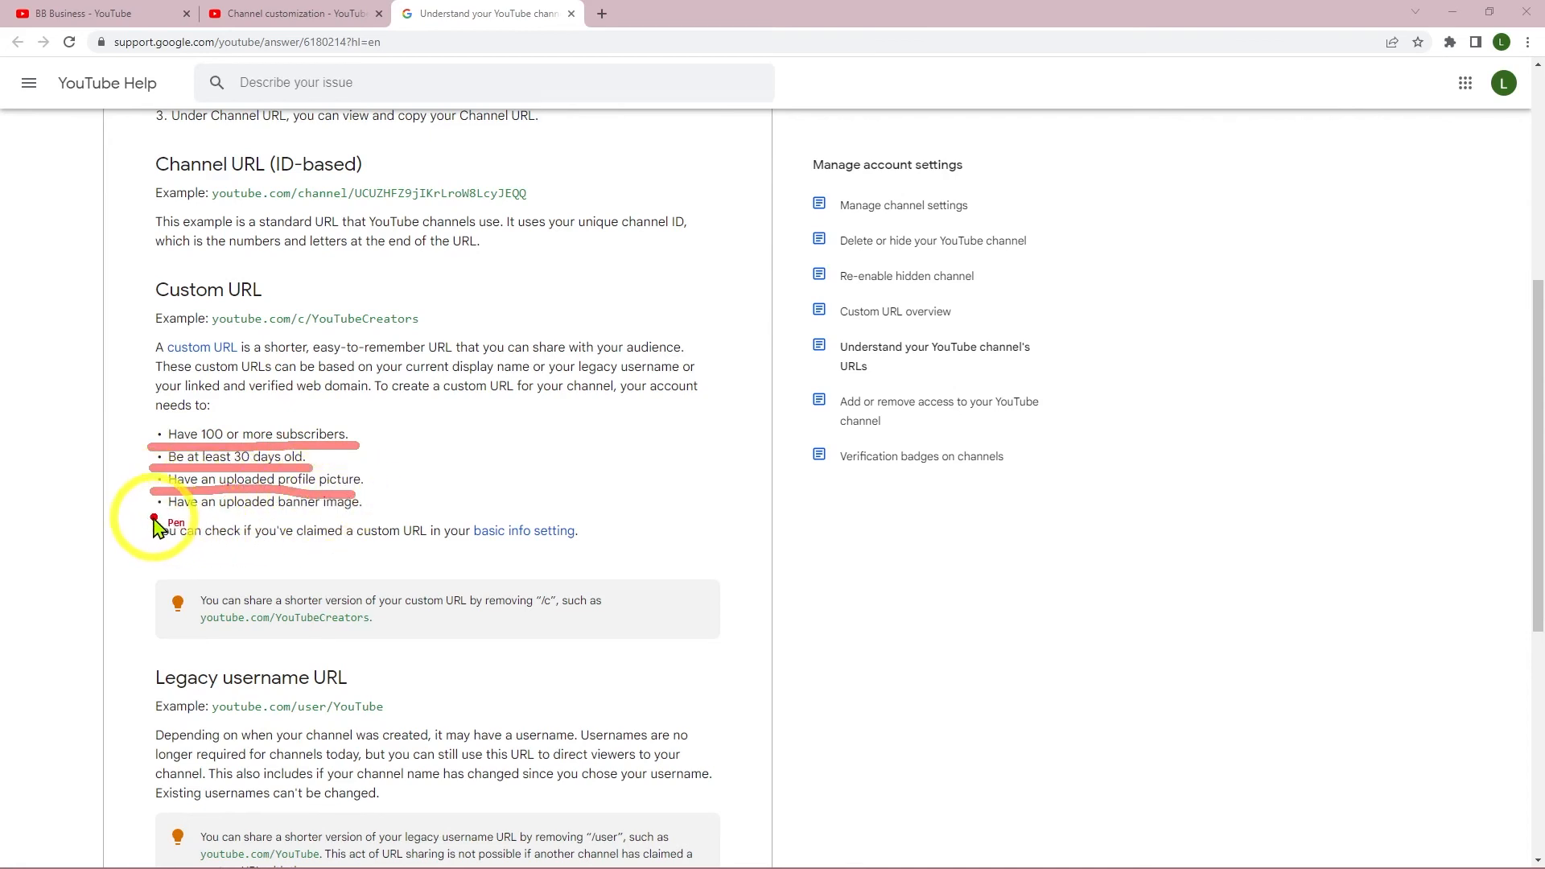
drag(152, 512, 297, 512)
drag(297, 512, 358, 513)
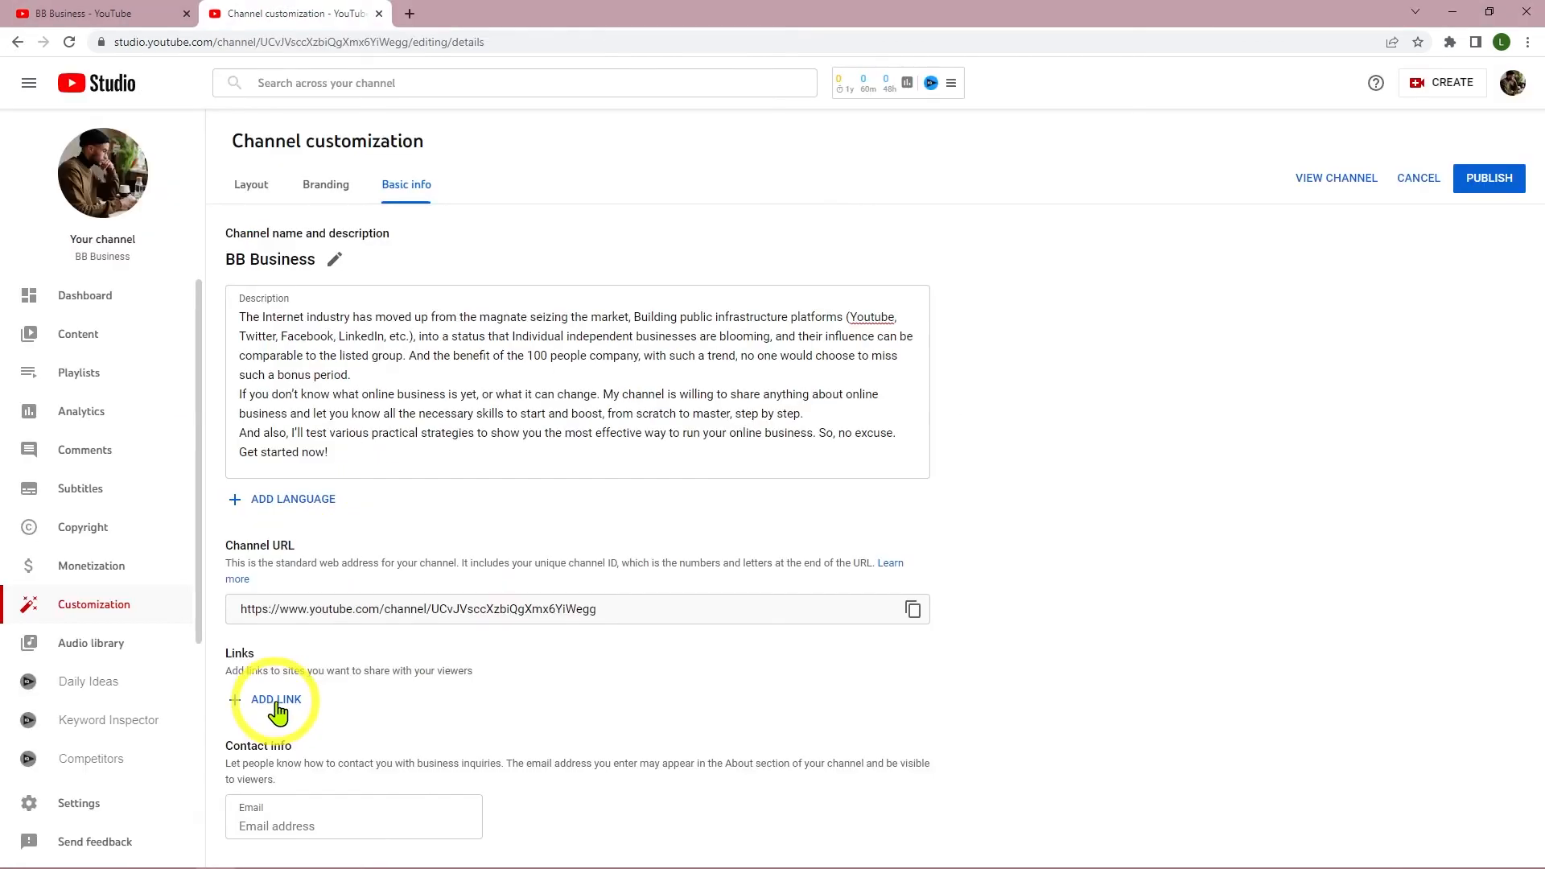
- Add a 'My store' link to the Gumroad store, fill in the contact e-mail, and publish
click(276, 702)
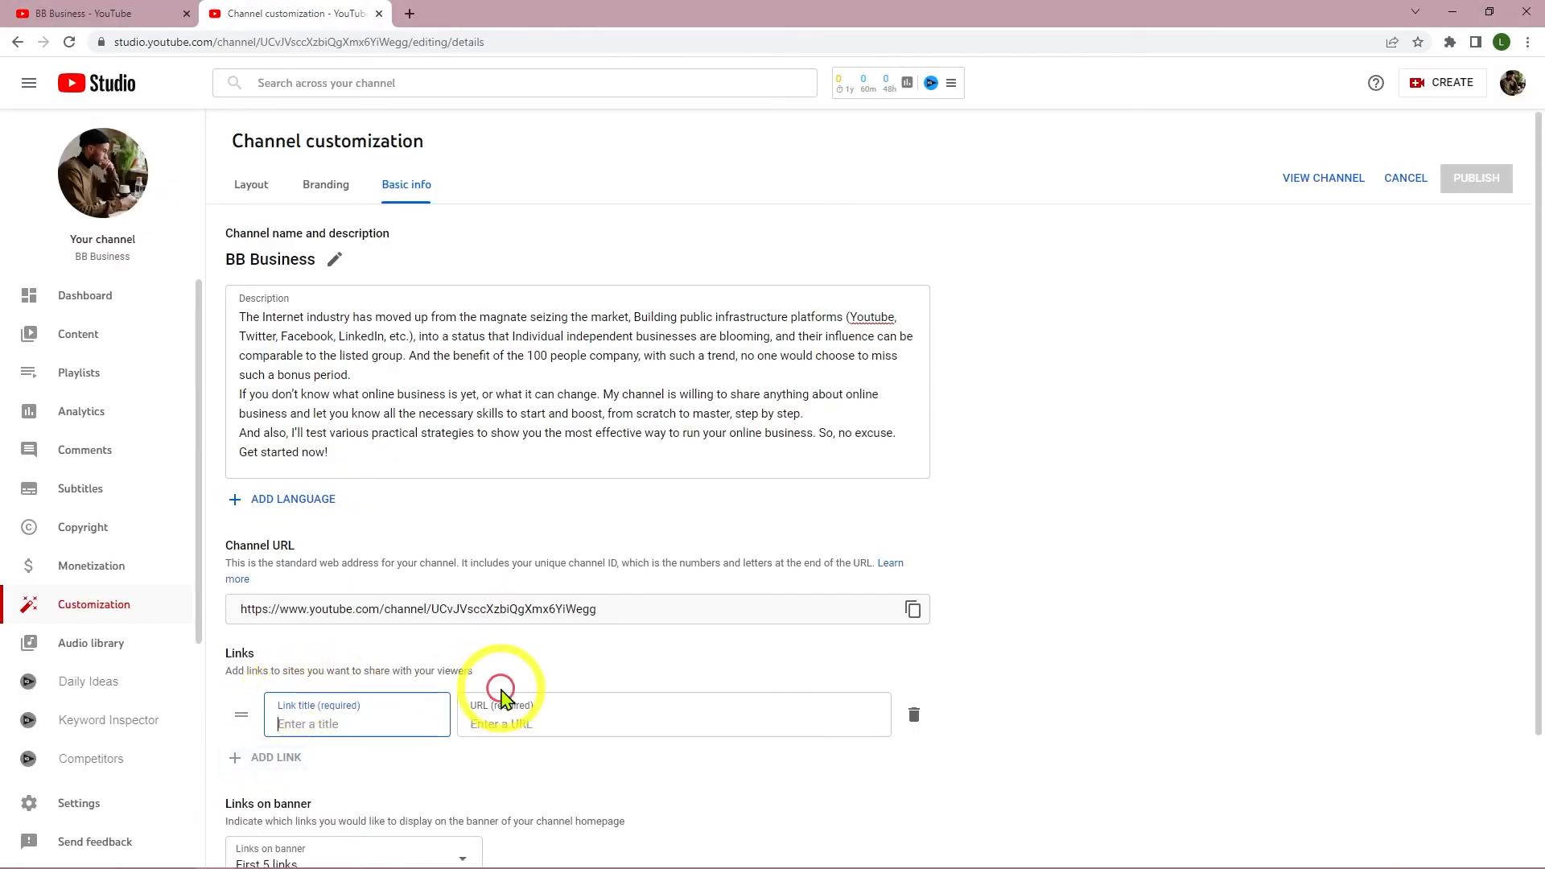
text(My )
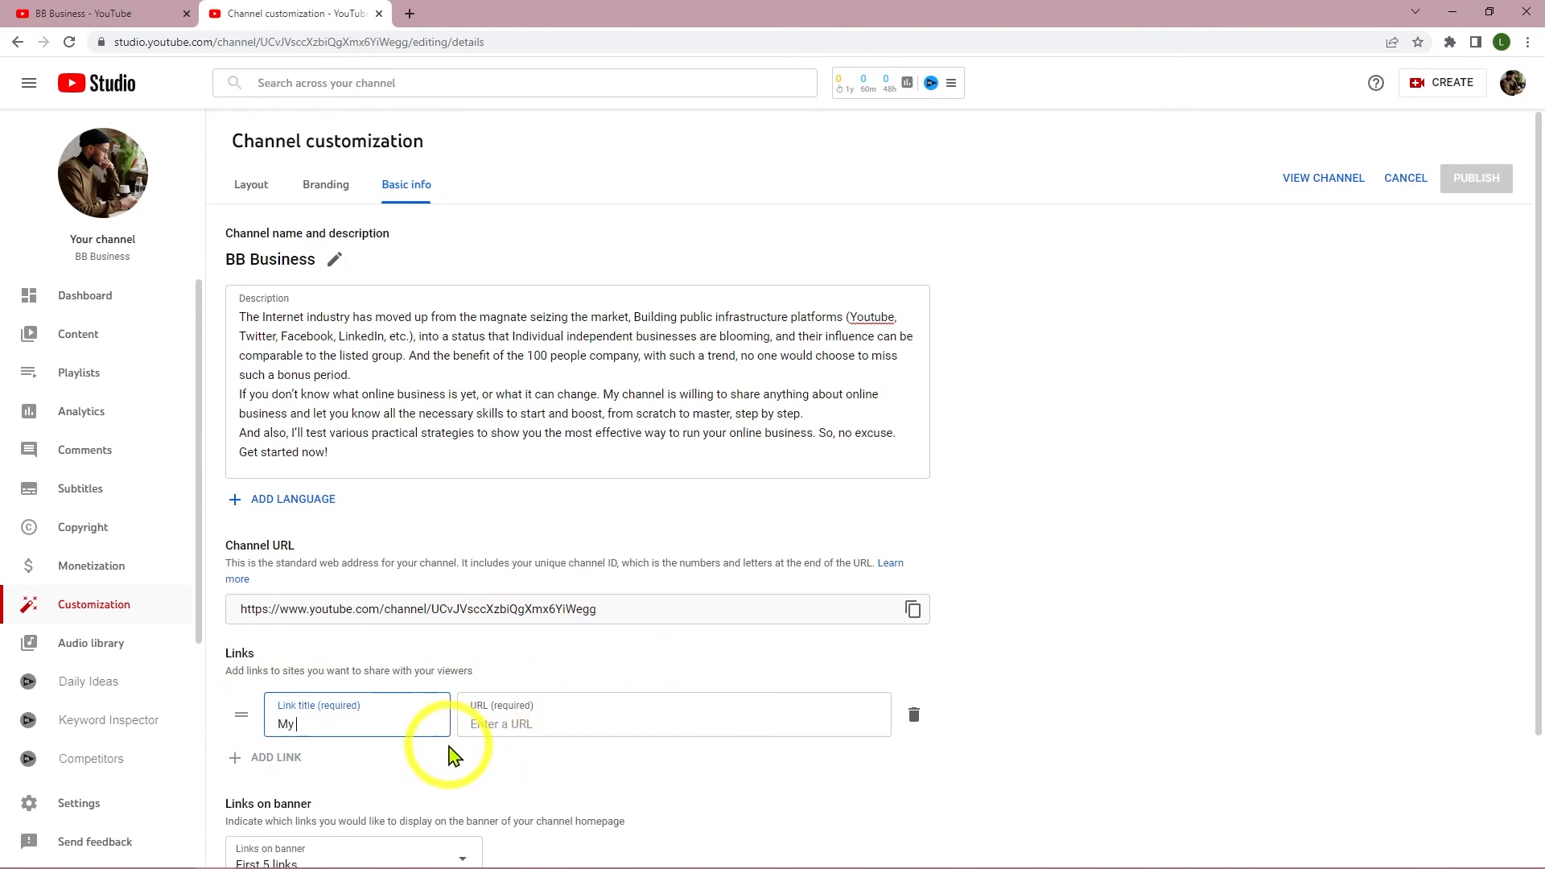
text(store)
click(552, 724)
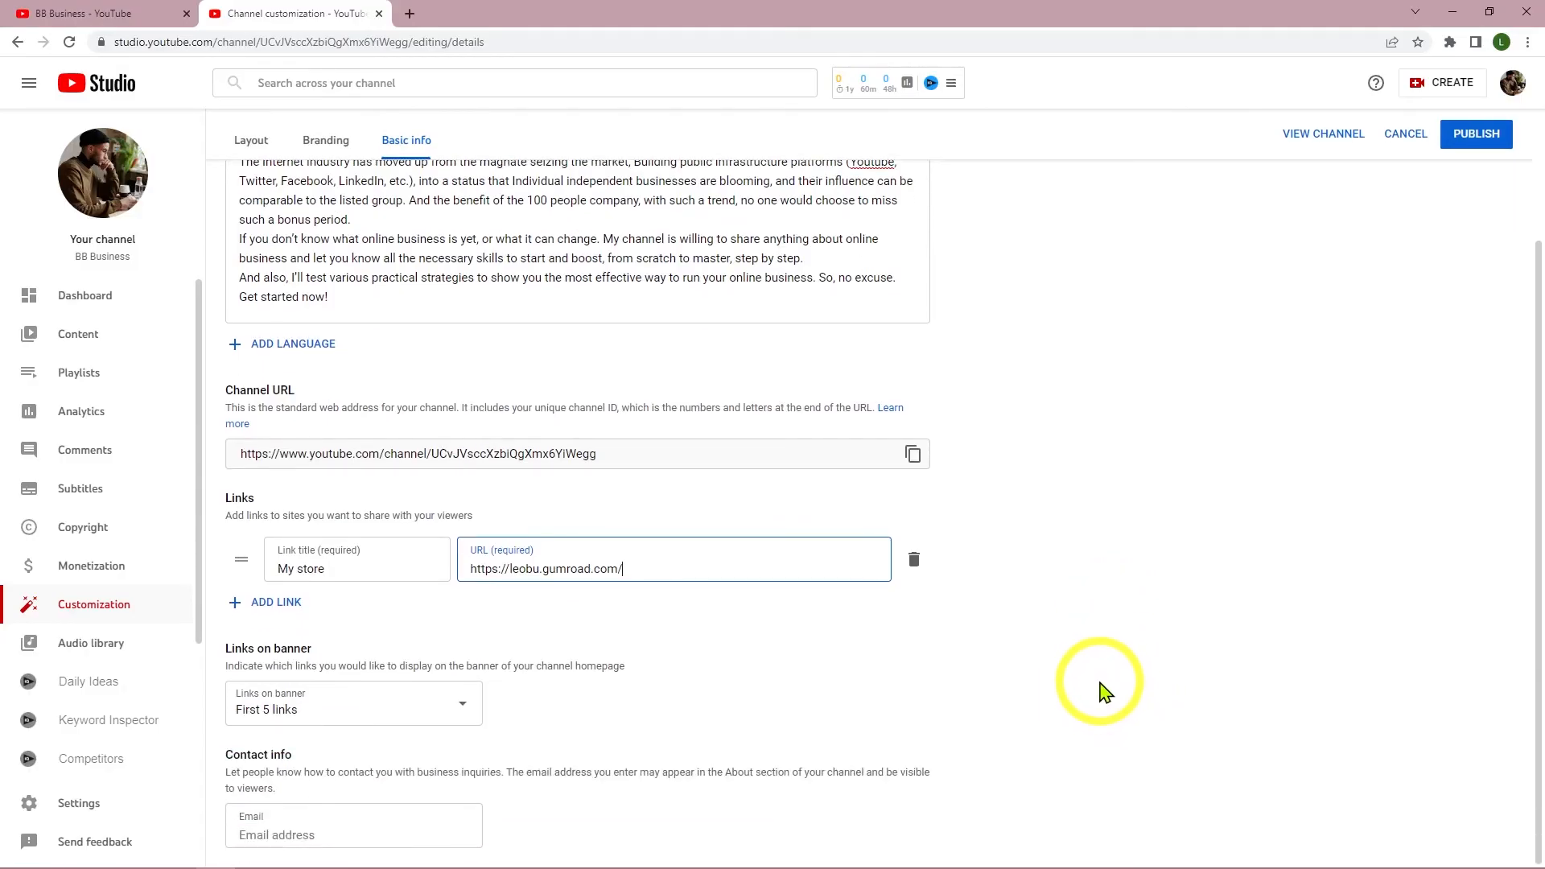
click(342, 834)
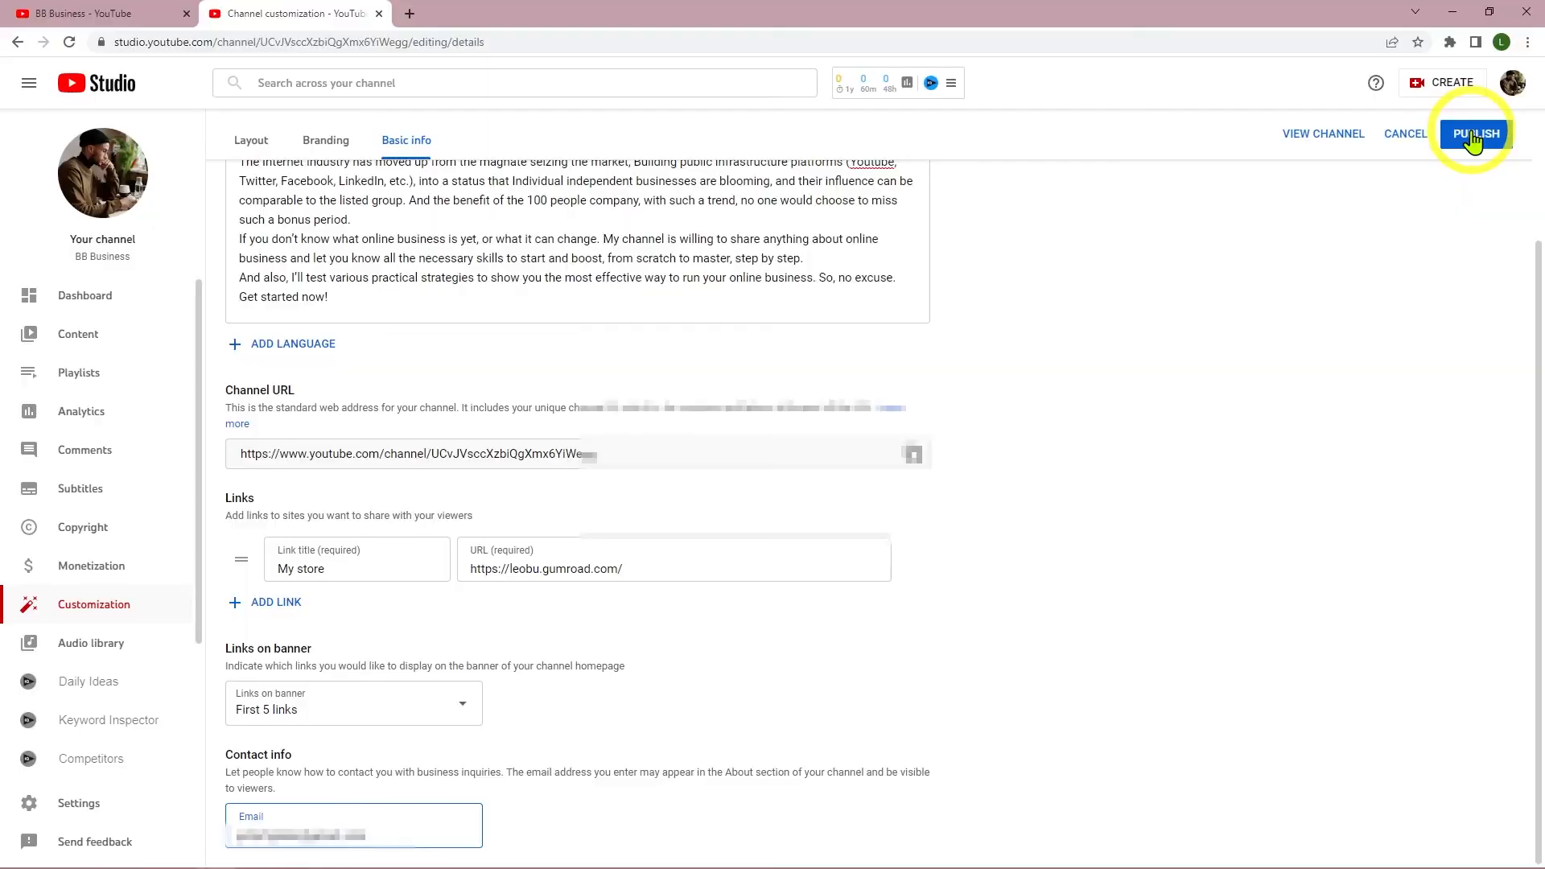
click(1473, 131)
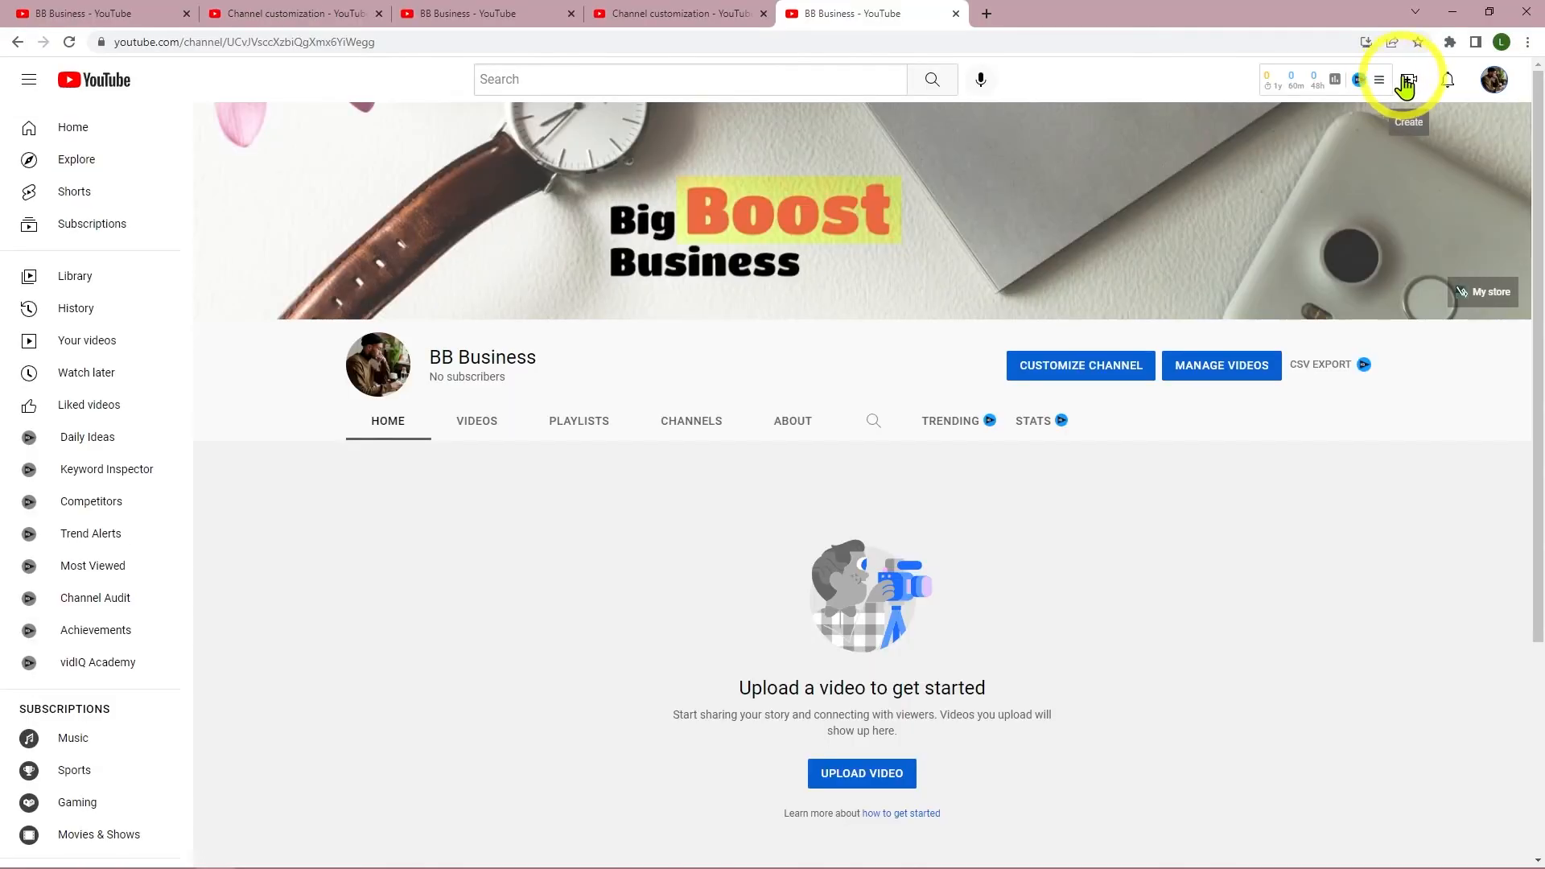
click(1408, 77)
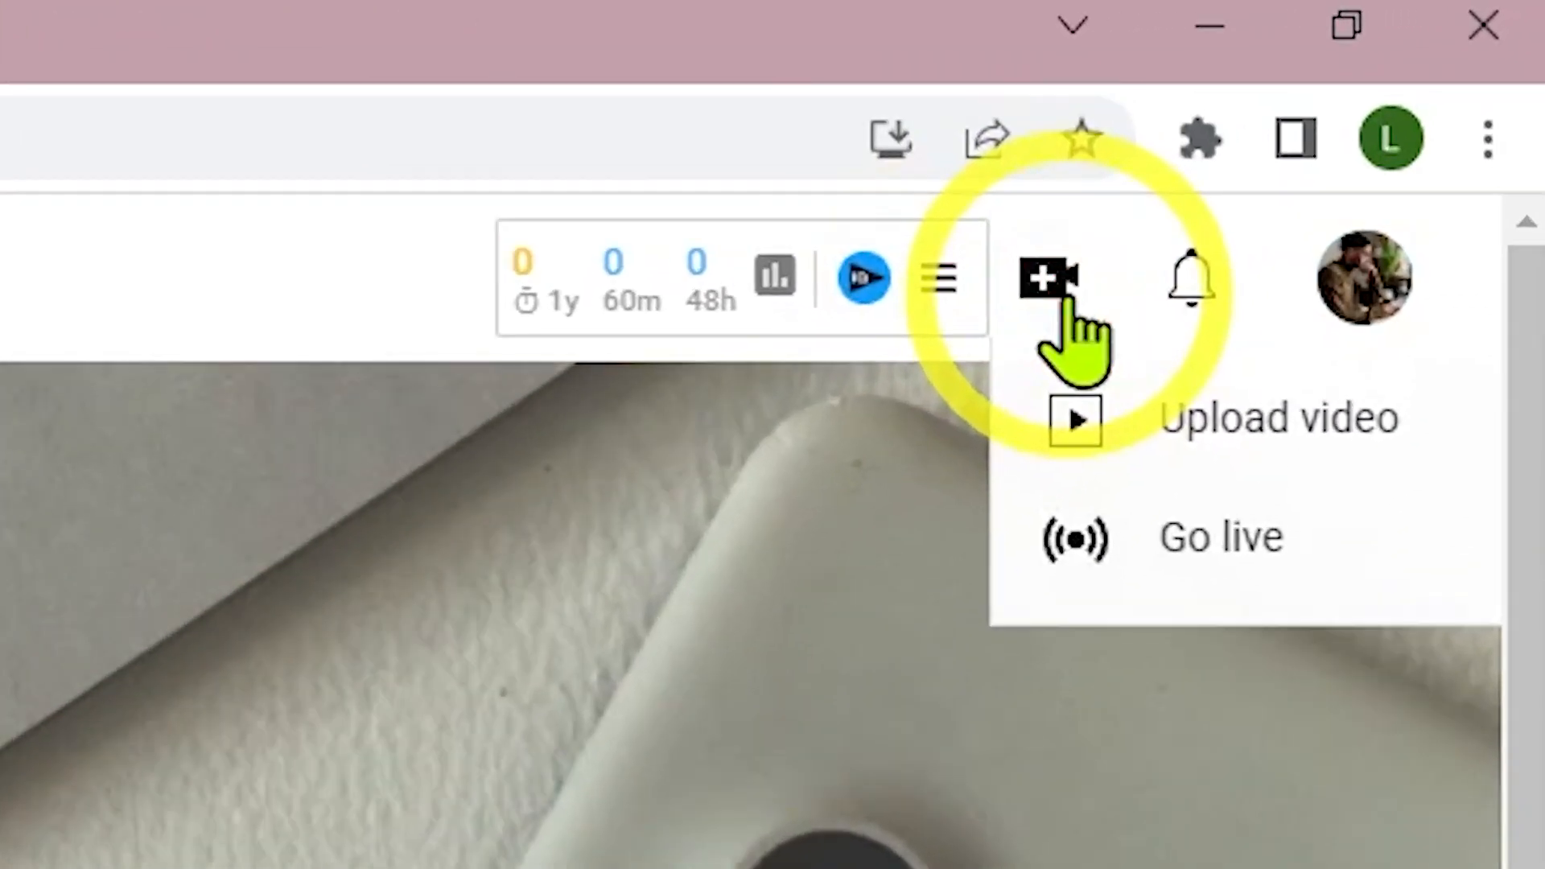
- Open the Upload videos window from CREATE and close it without uploading
click(1143, 426)
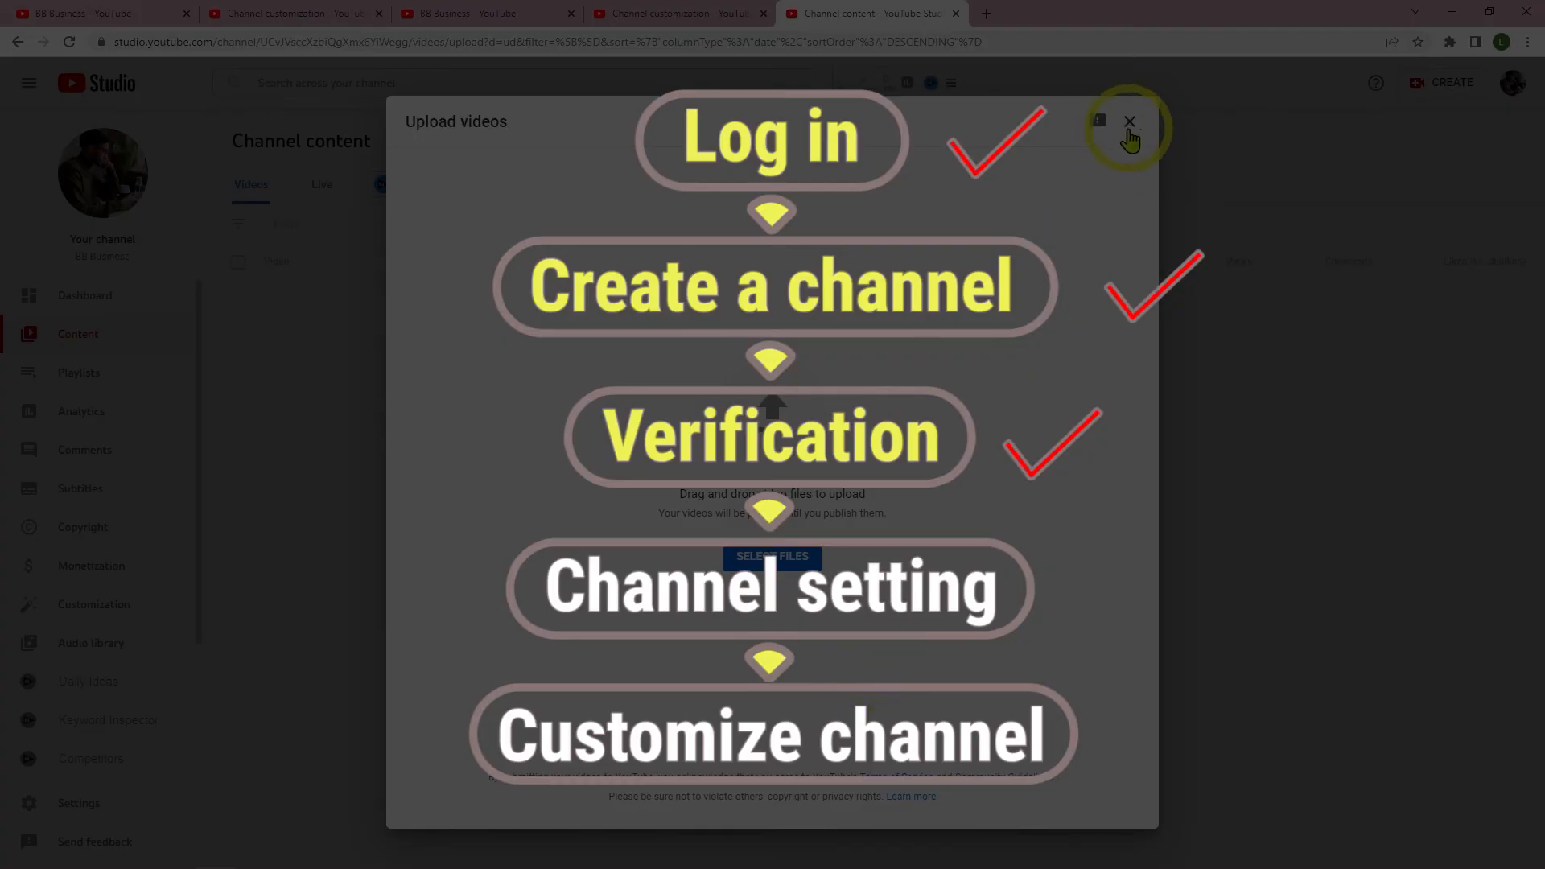
click(1129, 125)
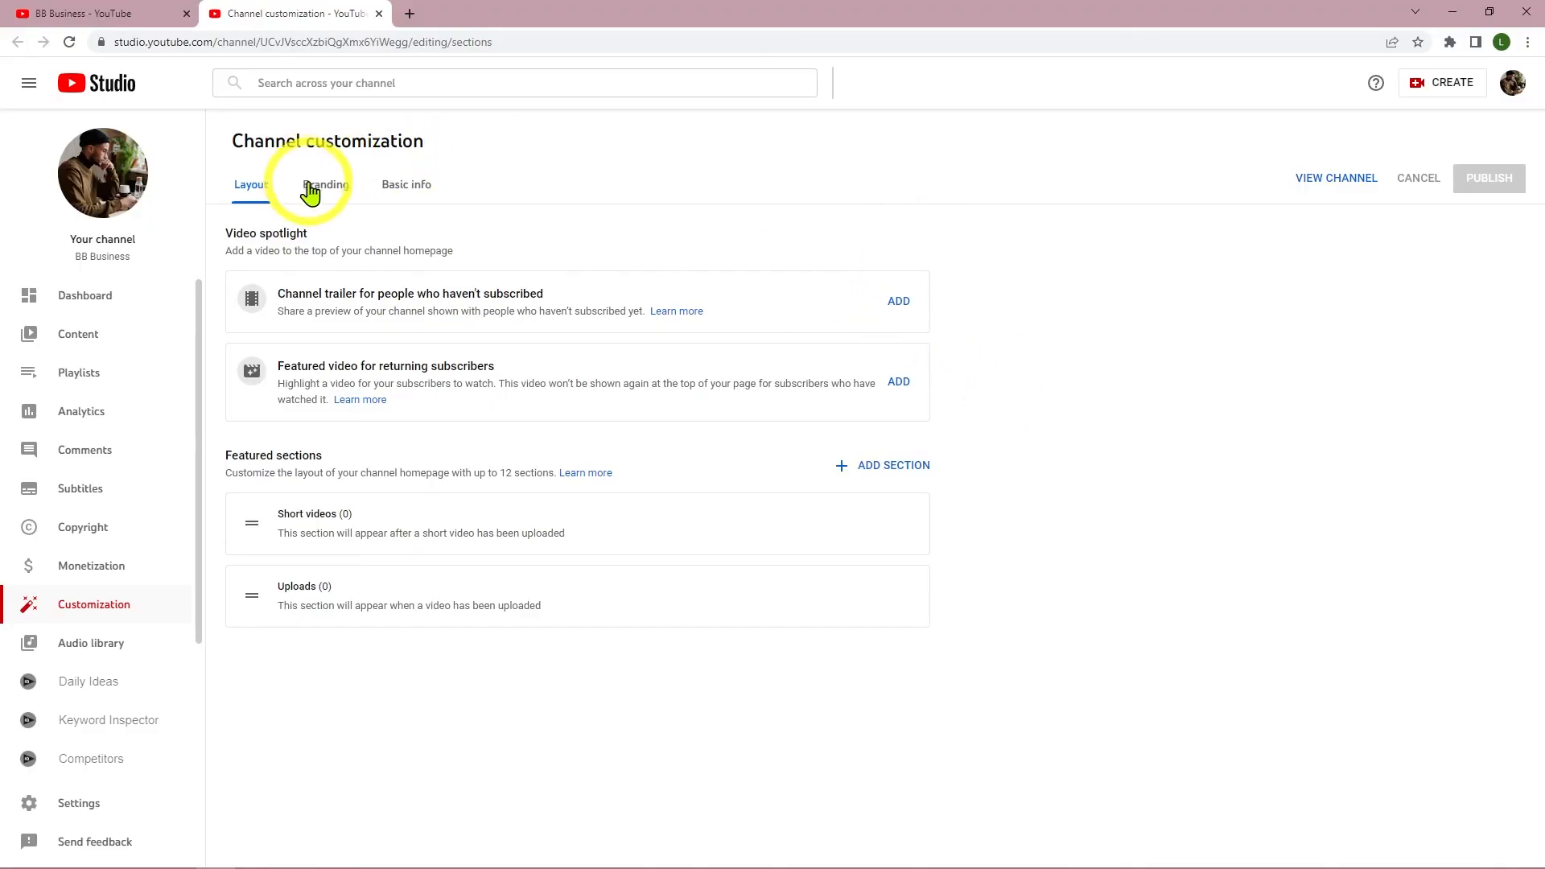
- On the Branding tab, upload banner.jpg and accept its default crop
click(319, 195)
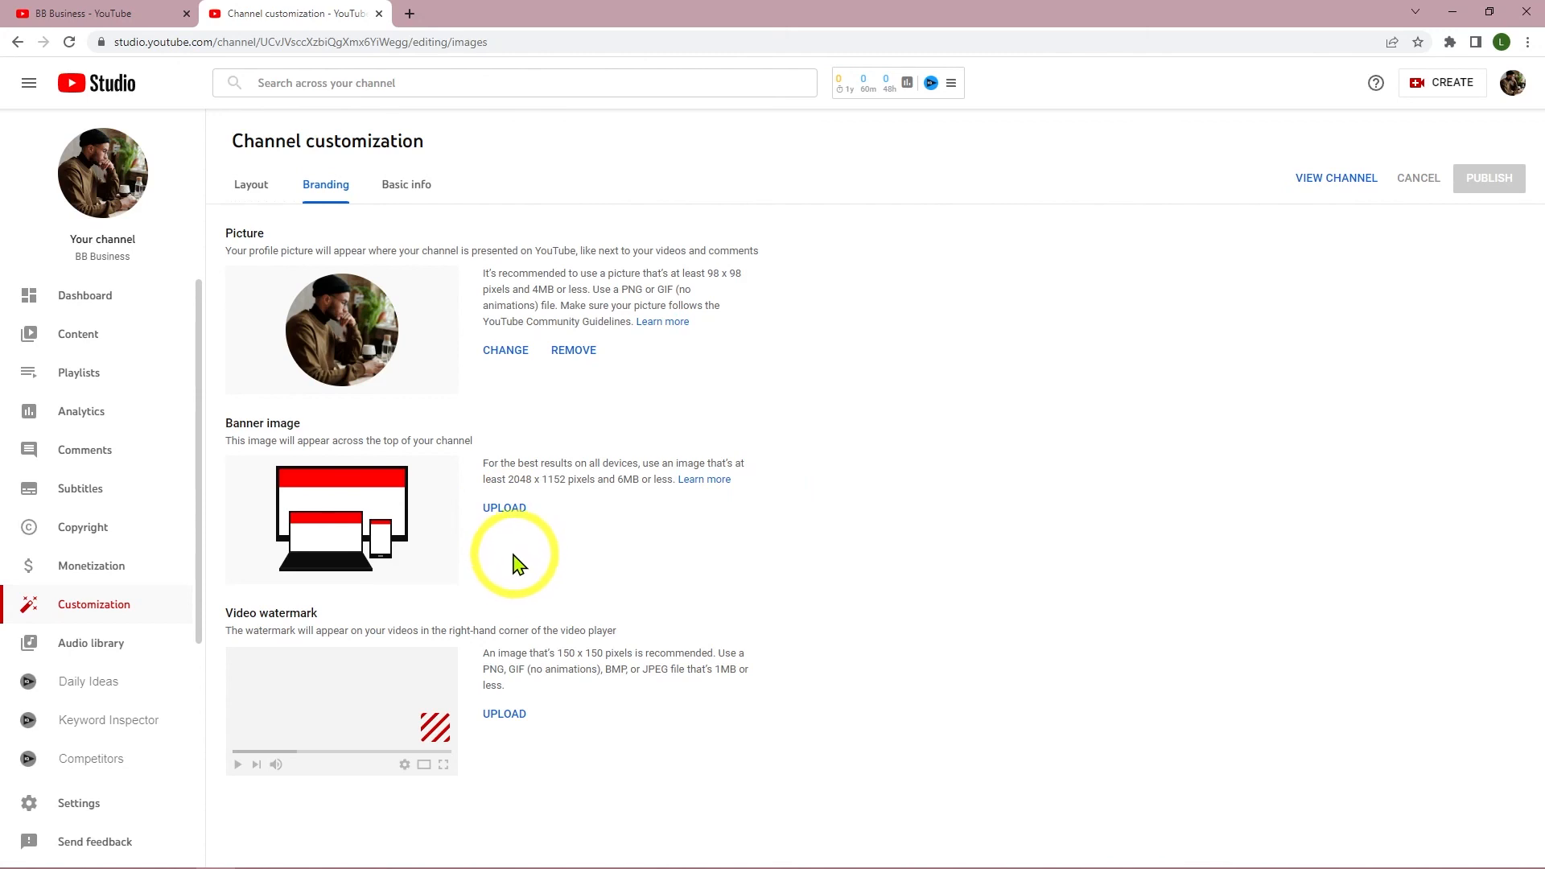
click(499, 512)
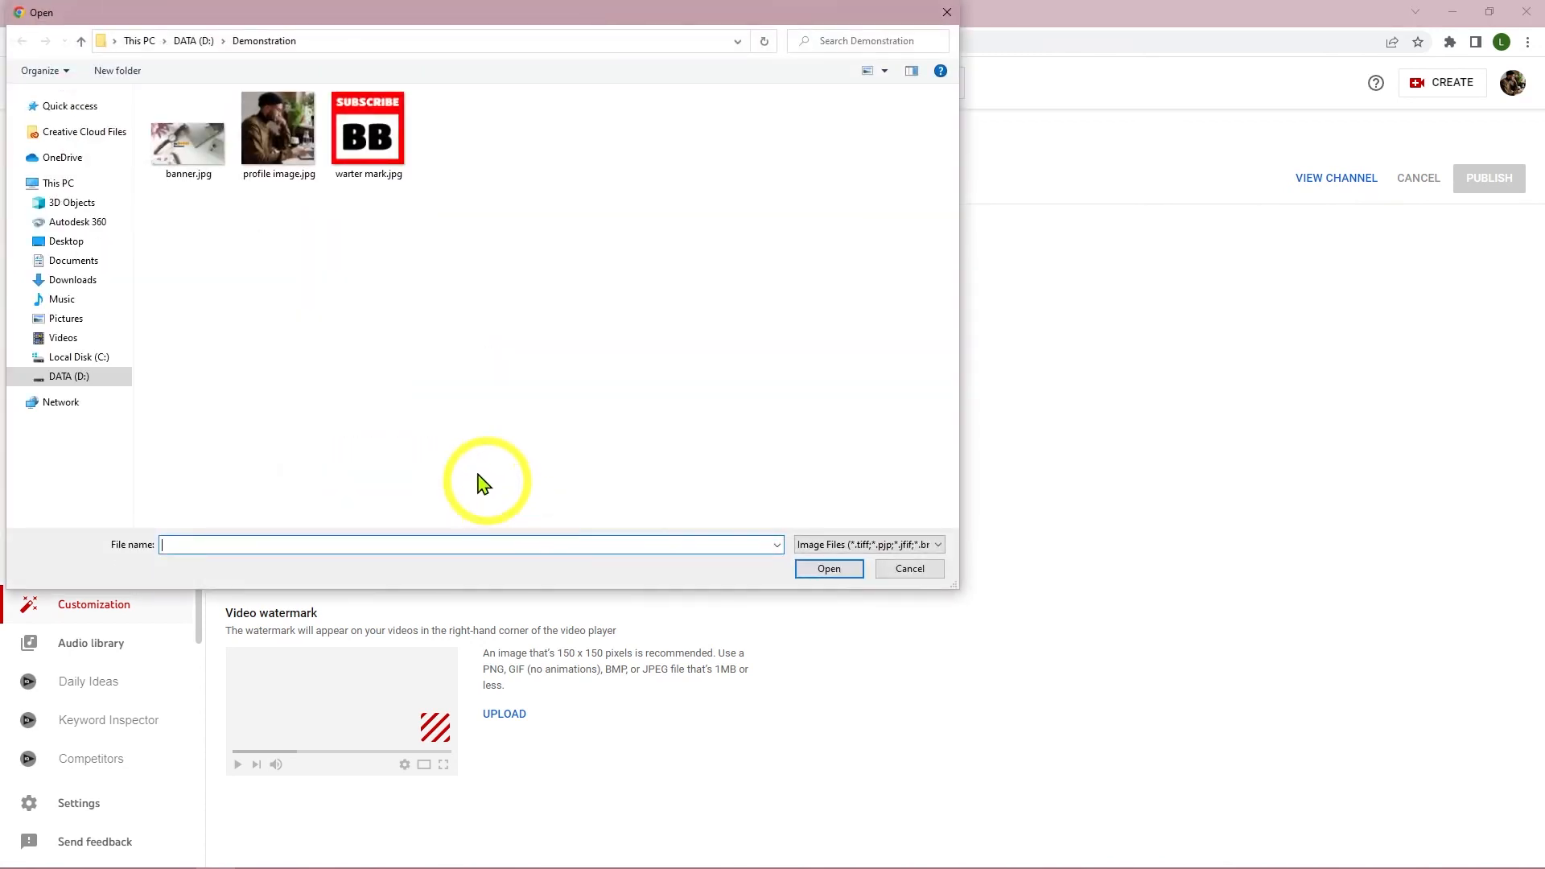
click(187, 137)
click(830, 569)
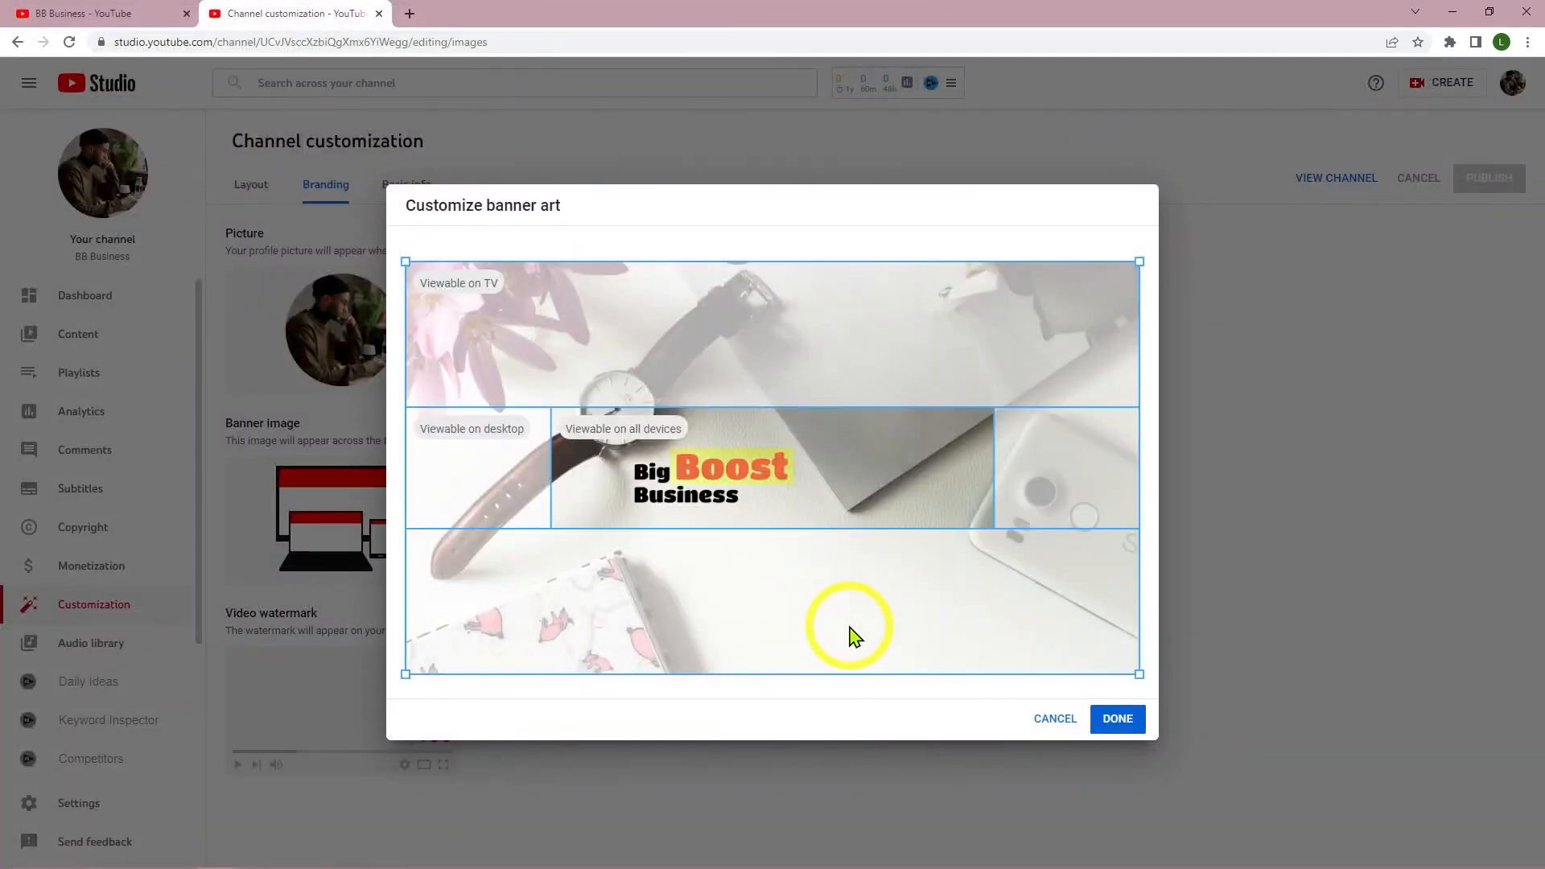
click(1118, 718)
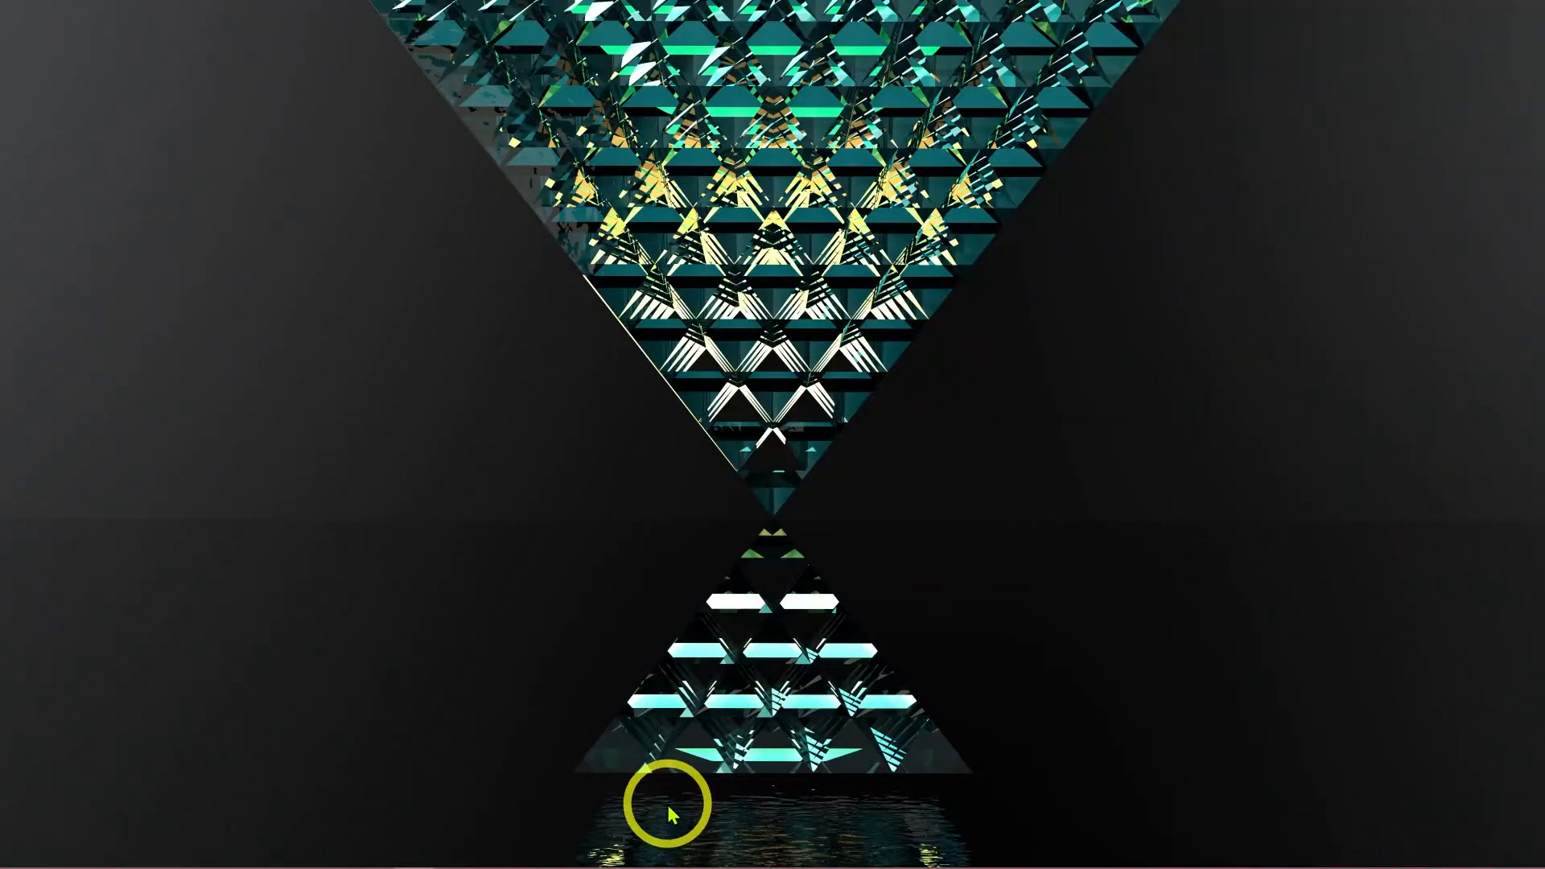
- In Photoshop's banner-1.psd, hide the Layer 1 copy and Layer 1 overlays to show the full 2048x1152 banner
click(374, 852)
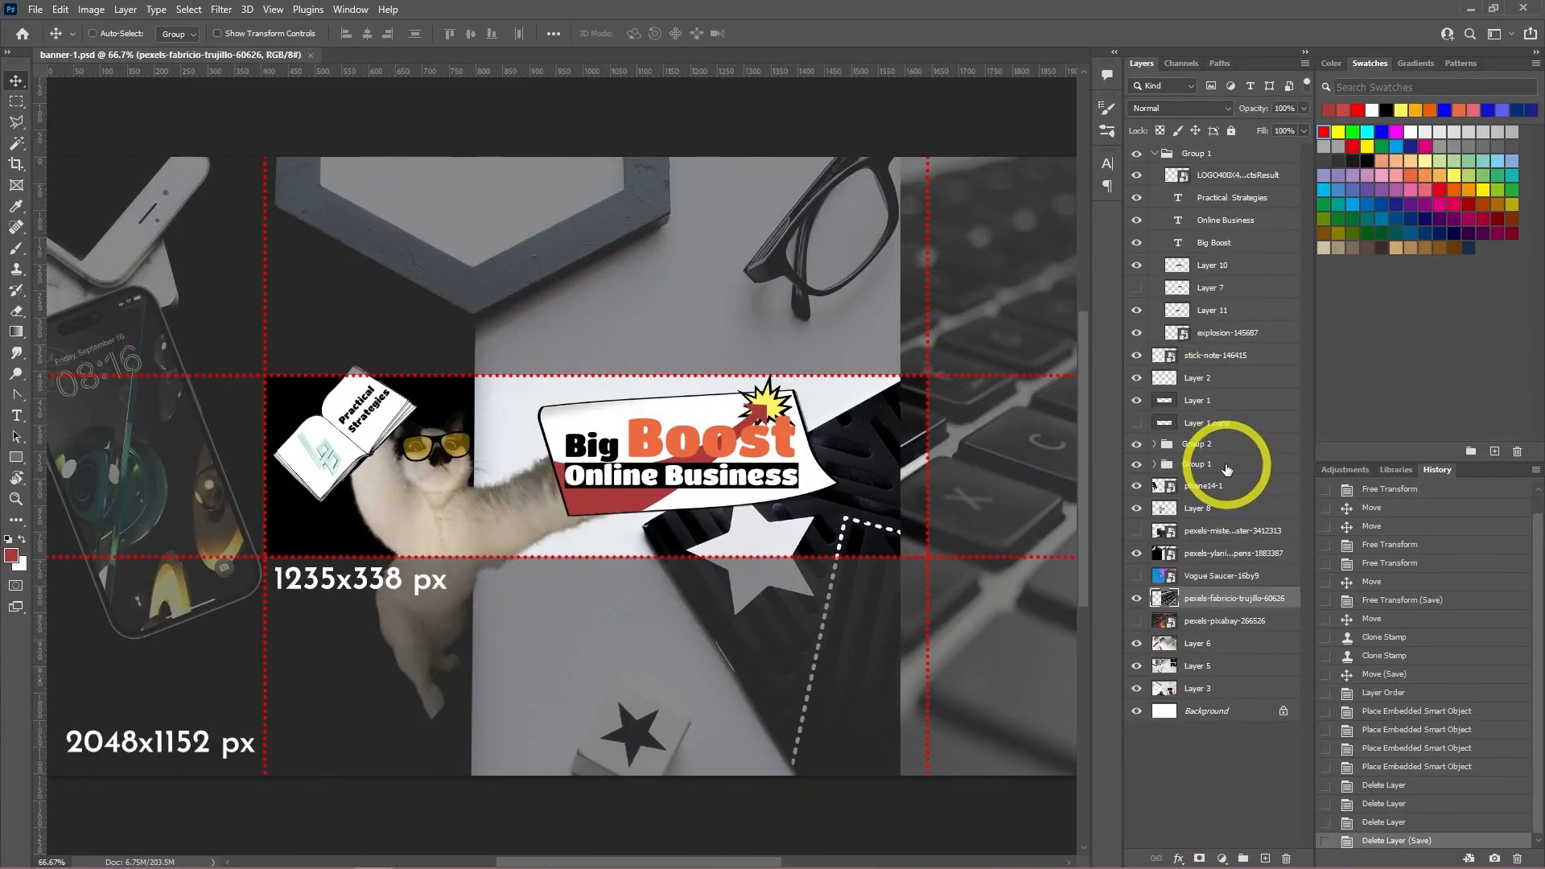
click(1137, 424)
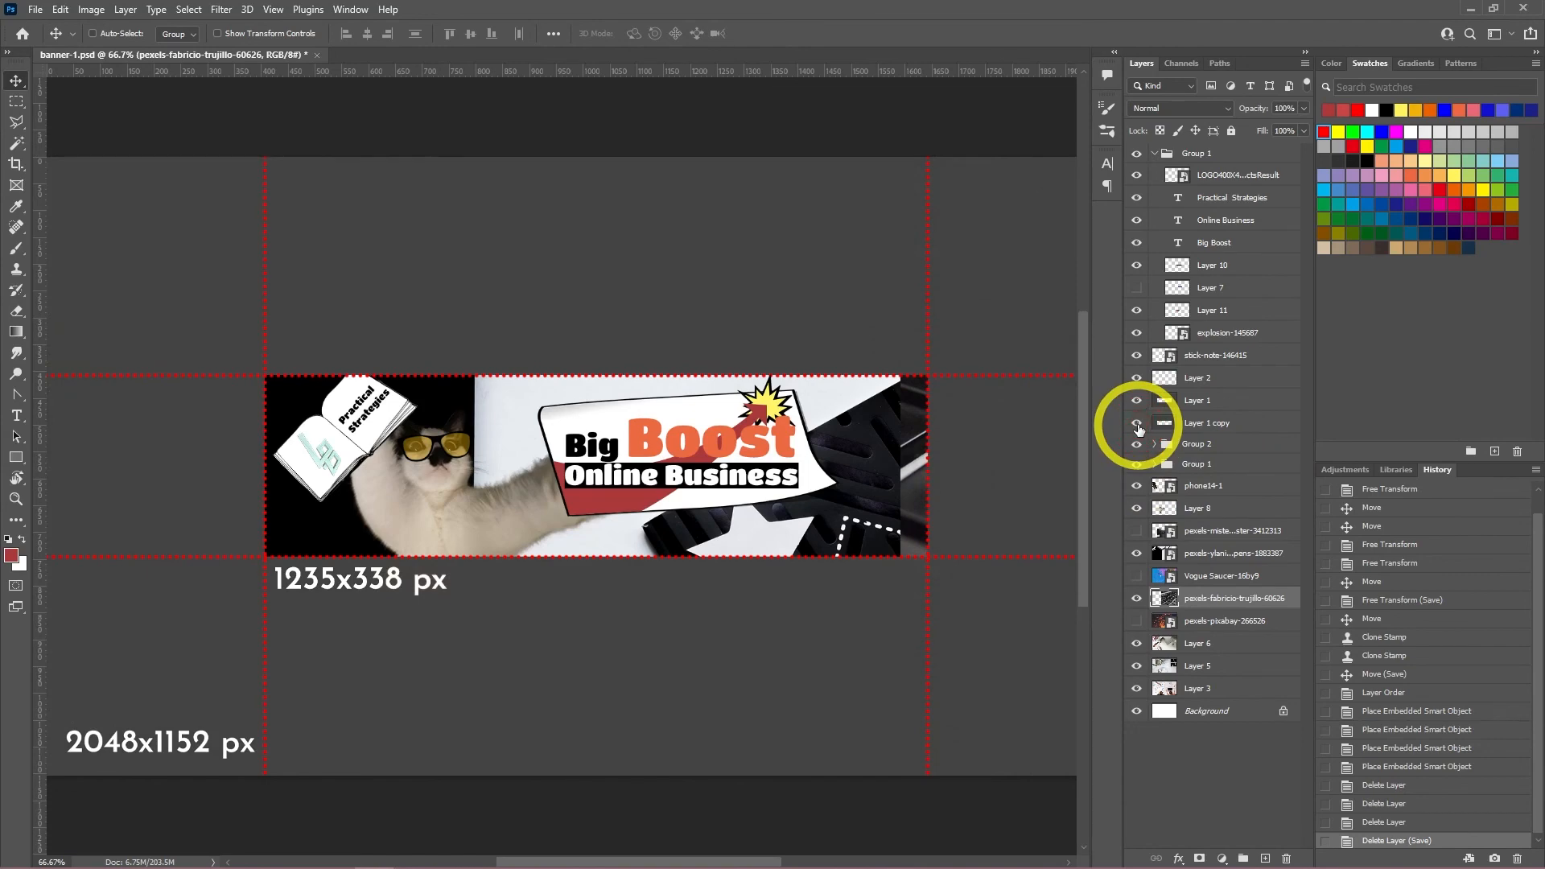
click(1136, 425)
click(1136, 404)
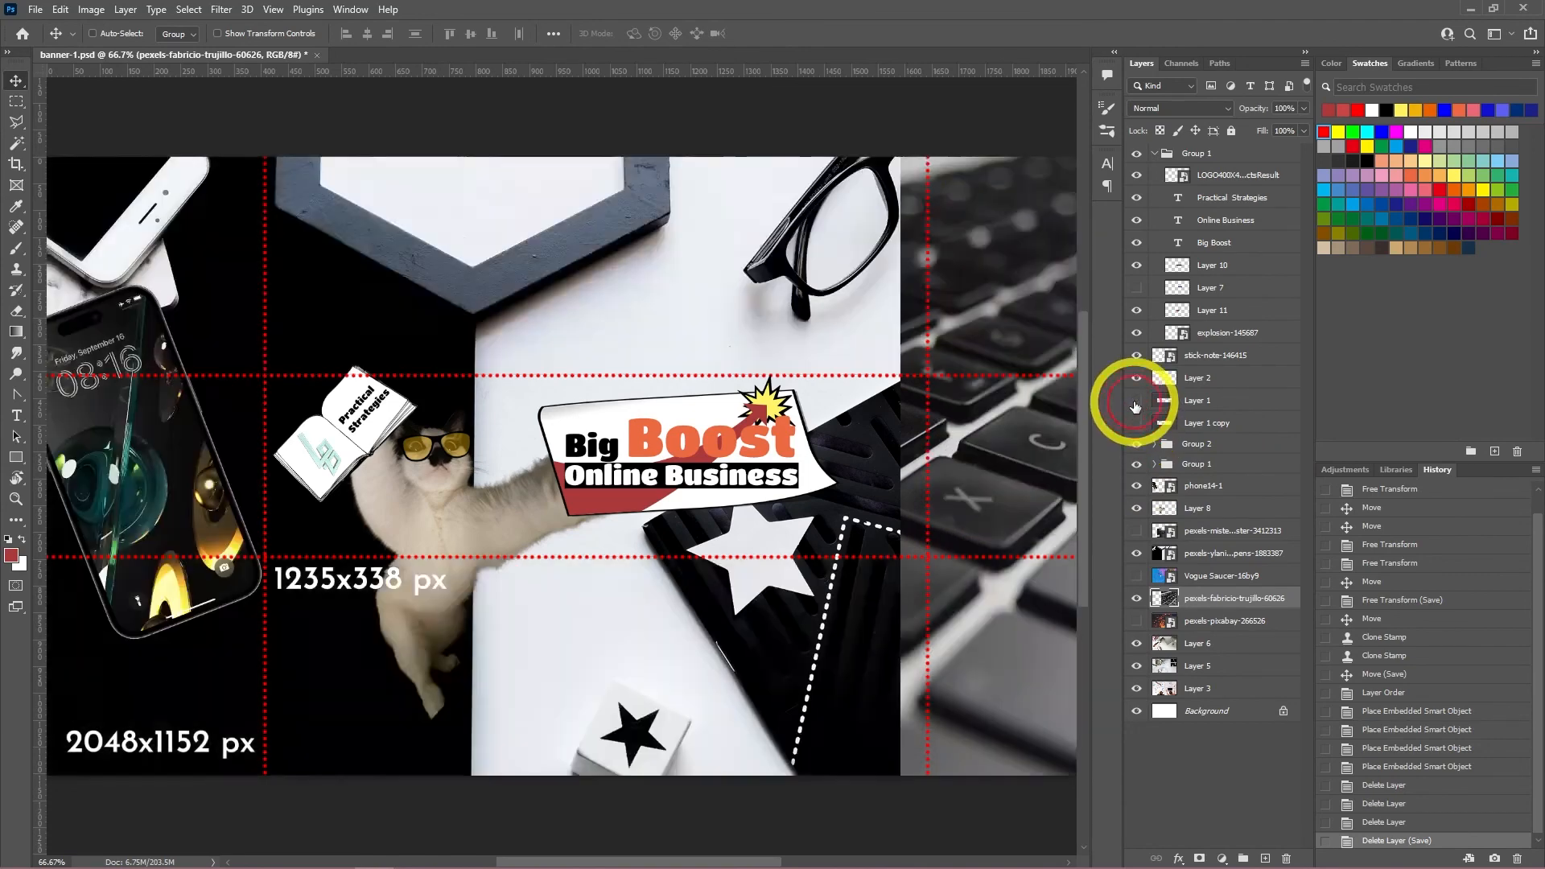